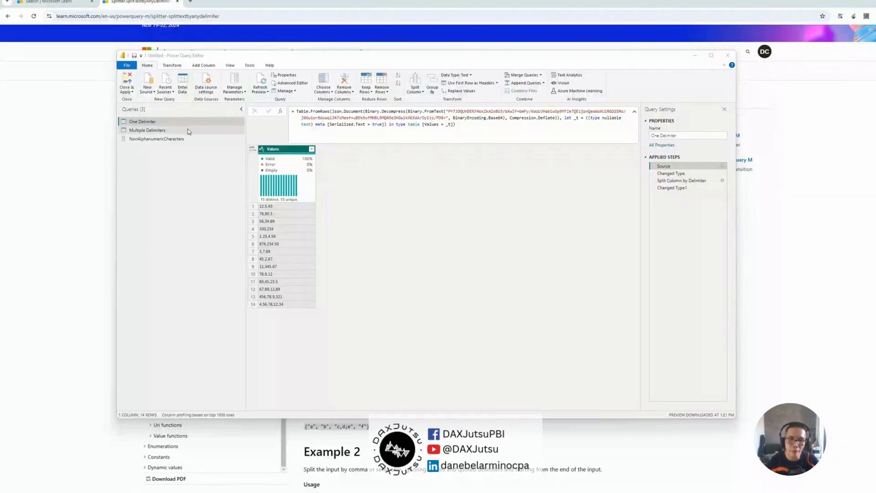
Preview individual comma-separated entries in the Values column of the One Delimiter query
left_click(301, 206)
left_click(297, 266)
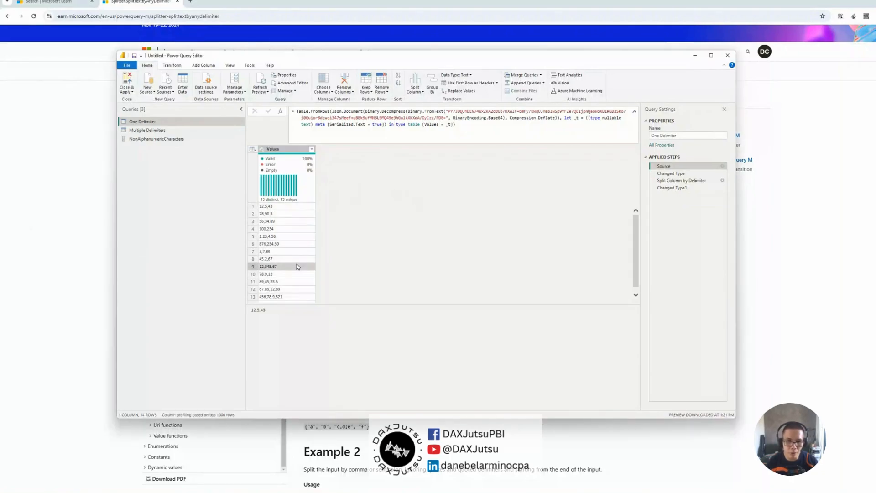
left_click(303, 207)
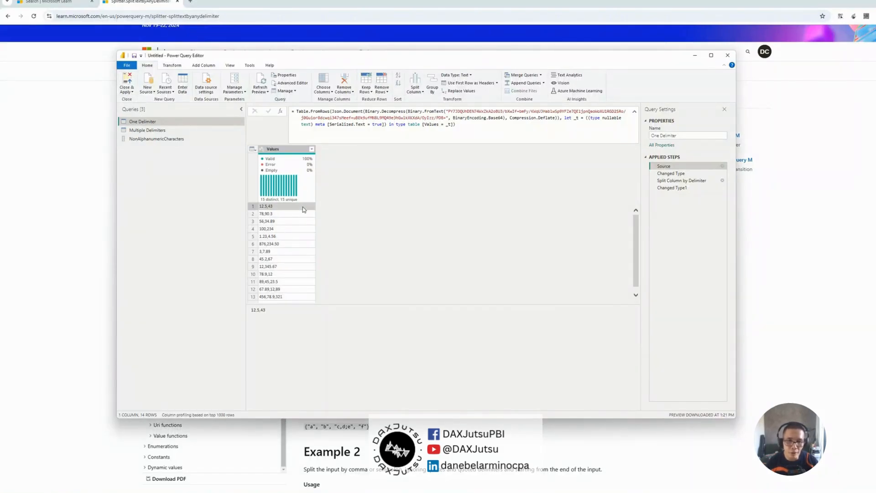
left_click_drag(443, 306, 441, 362)
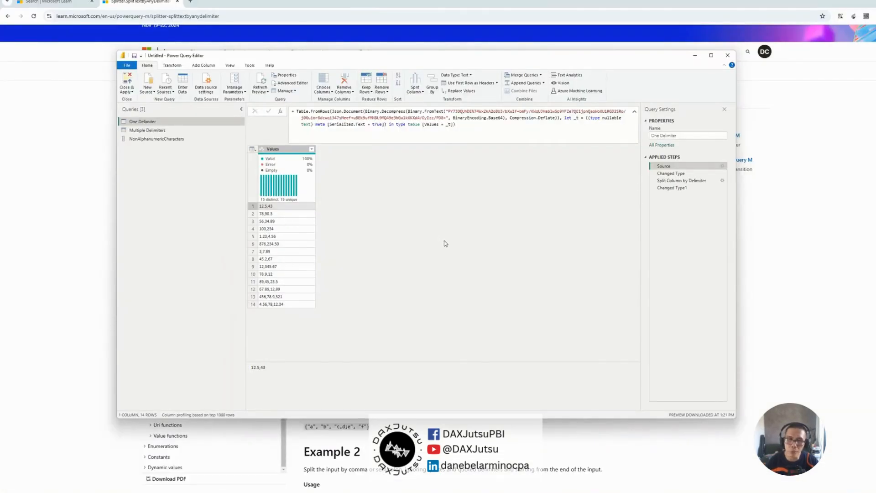
Insert an index column starting at 0 after the Source step and place it before the Values column
left_click(302, 163)
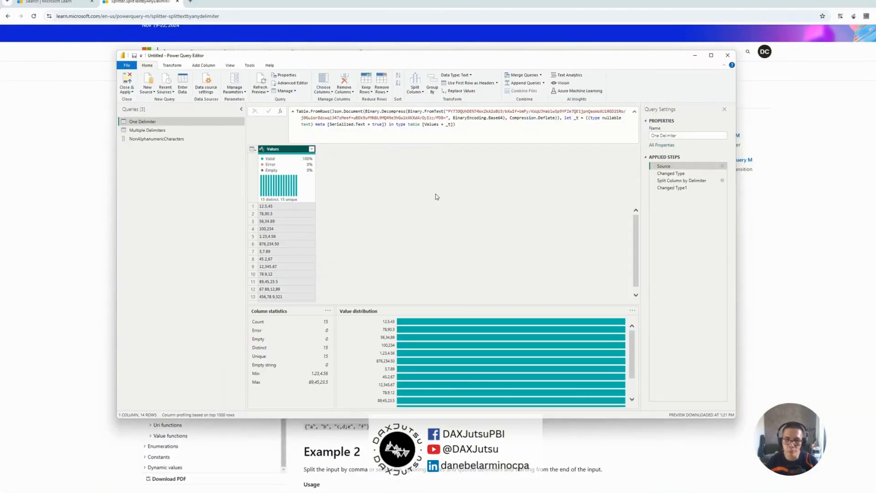
left_click(203, 65)
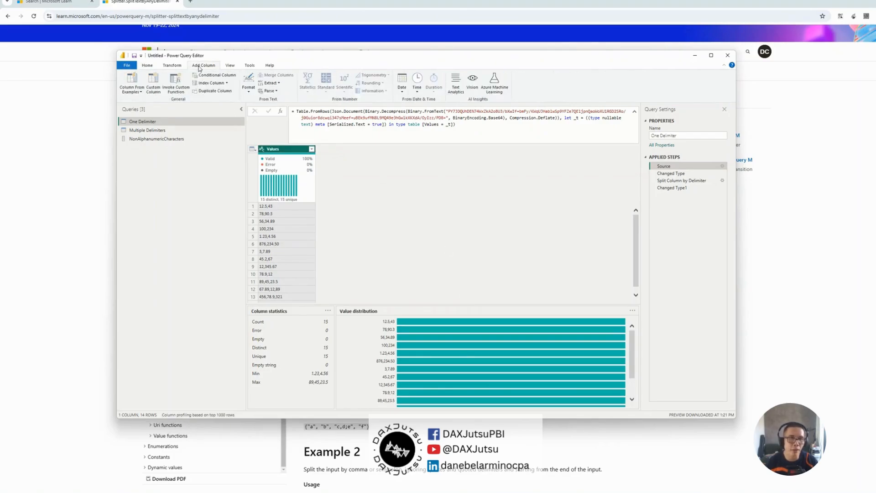
left_click(220, 85)
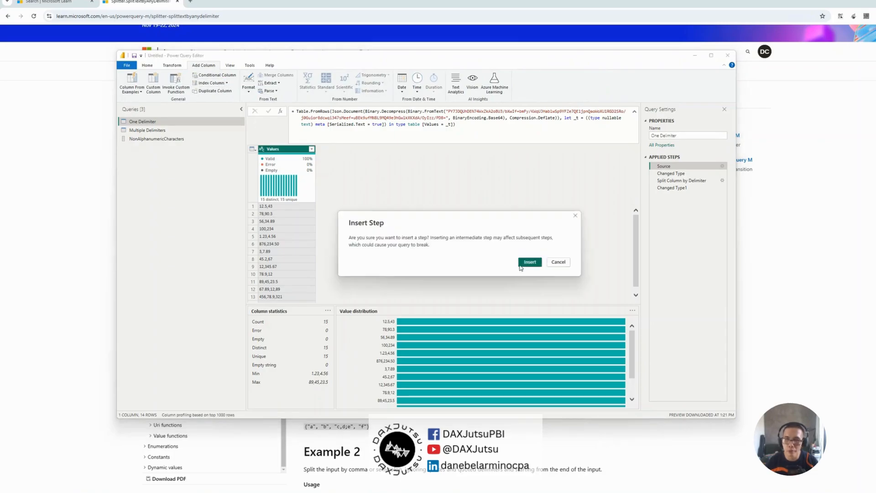
left_click(529, 262)
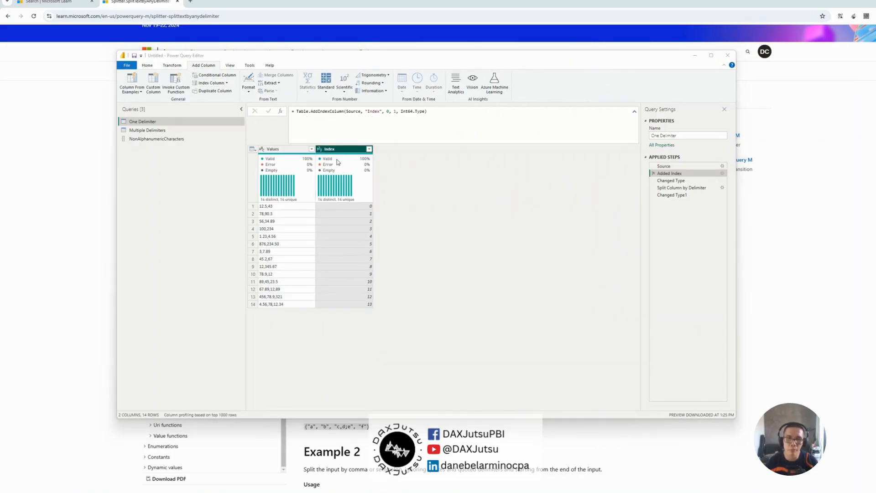
double_click(327, 150)
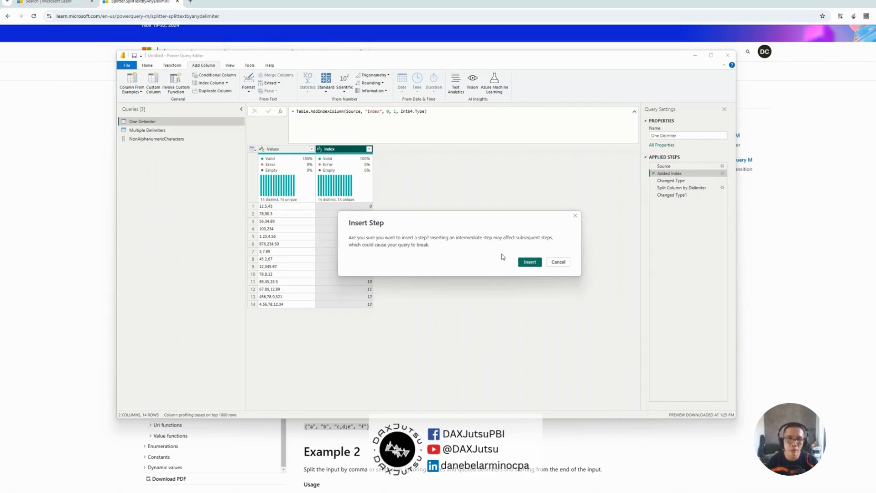
left_click(520, 262)
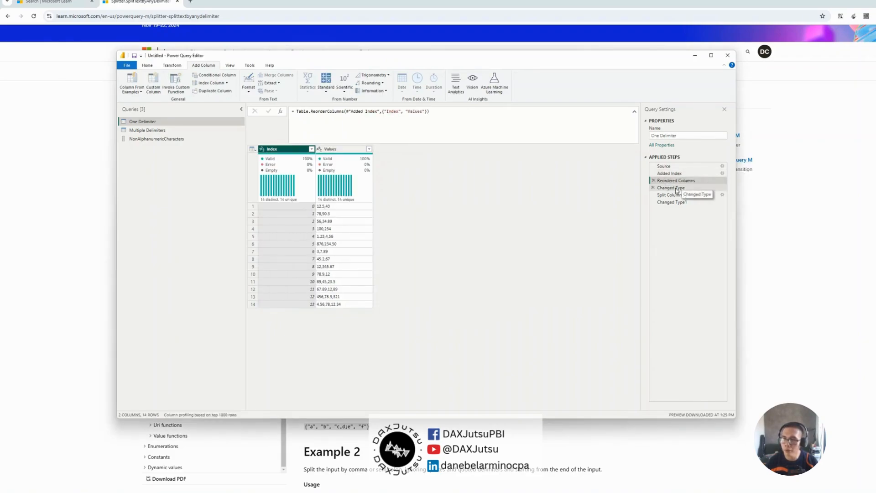
Delete the Changed Type step and all steps after it from the One Delimiter query
right_click(676, 187)
left_click(696, 221)
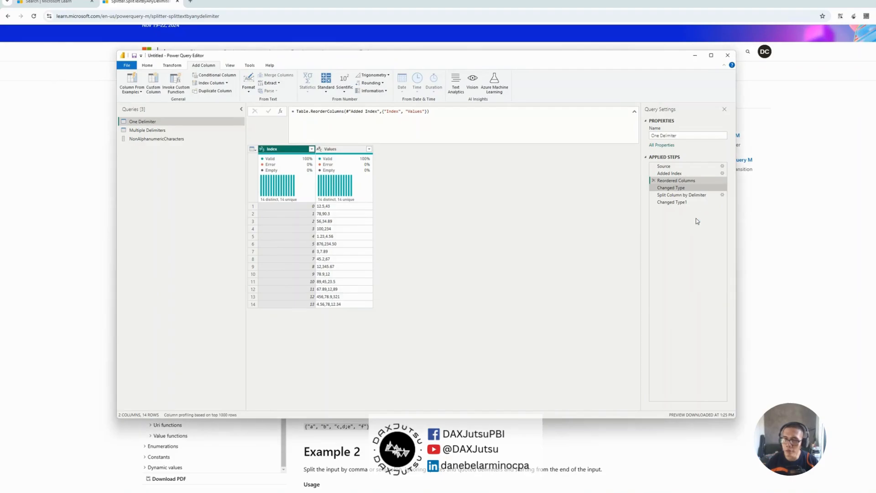
key("Return")
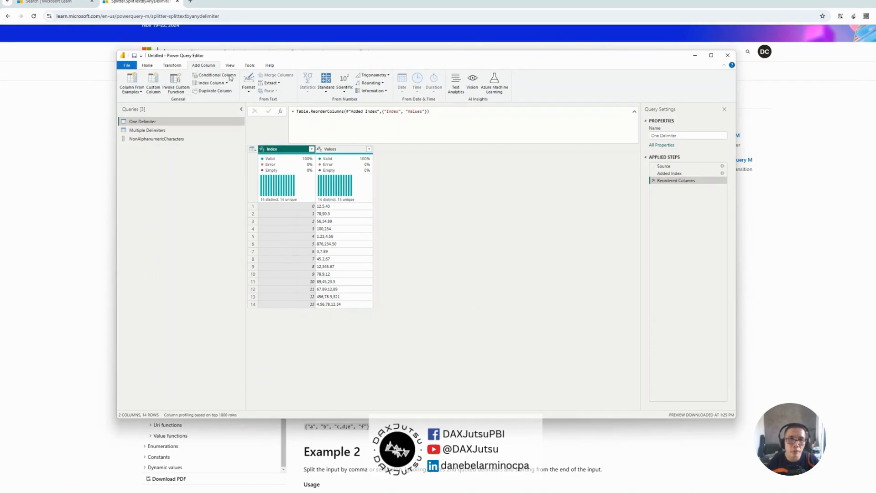
Split the Values column by comma at each occurrence of the delimiter
left_click(351, 153)
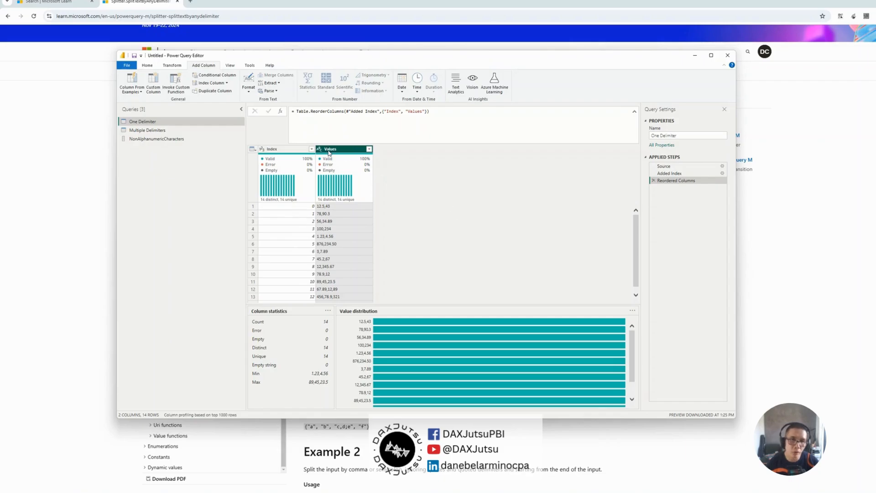
mouse_move(332, 158)
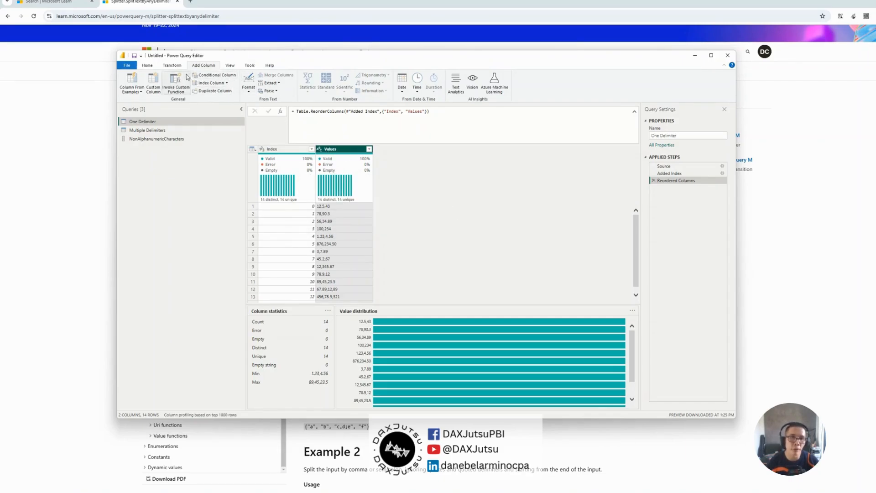
left_click(172, 66)
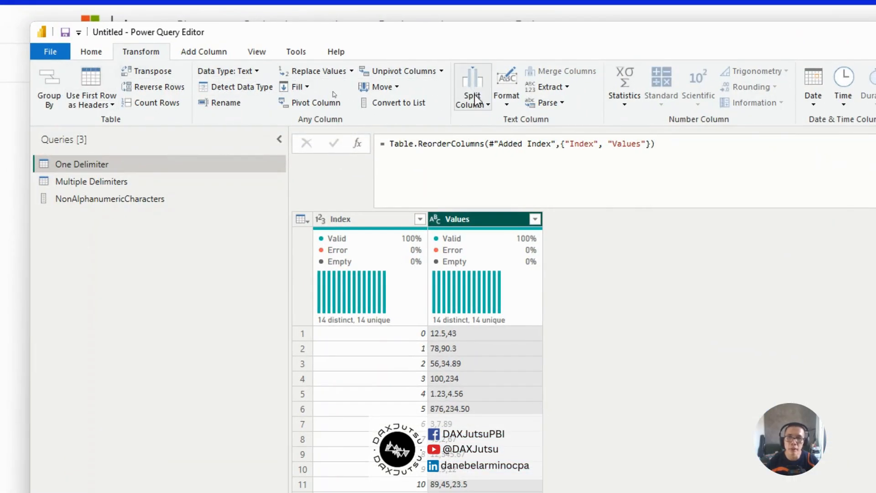
left_click(474, 98)
left_click(498, 118)
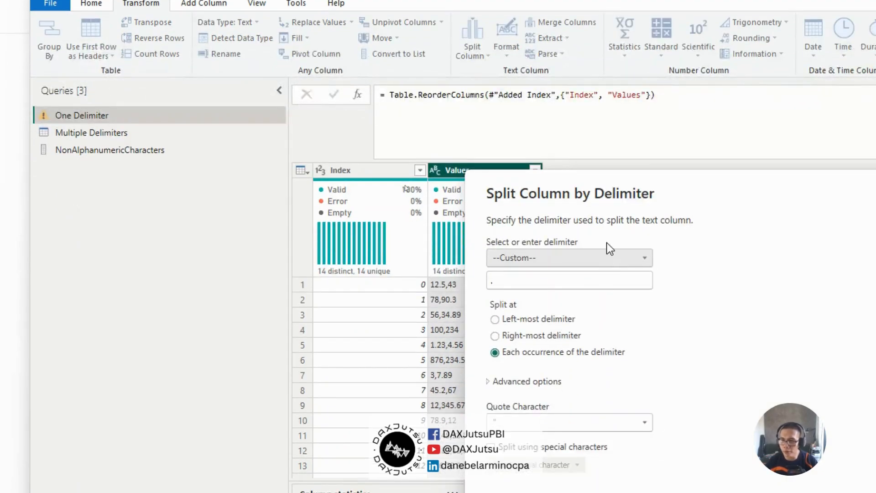
left_click(606, 307)
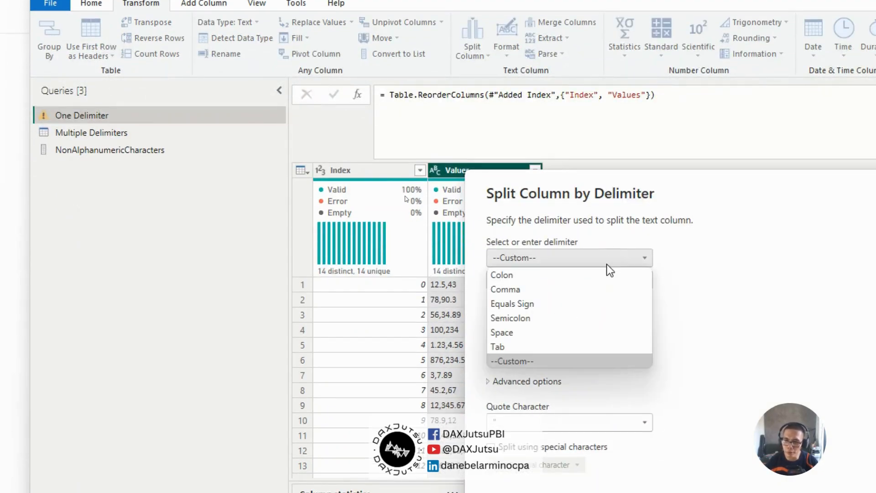
left_click(543, 288)
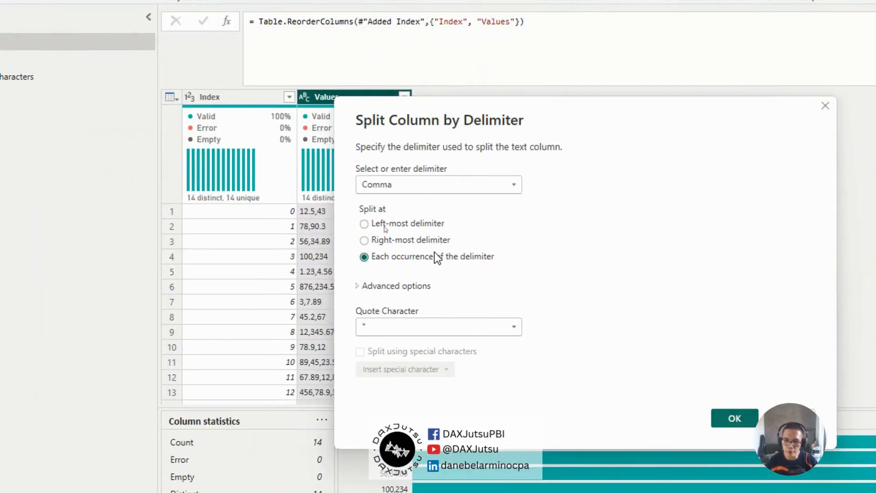
left_click(734, 418)
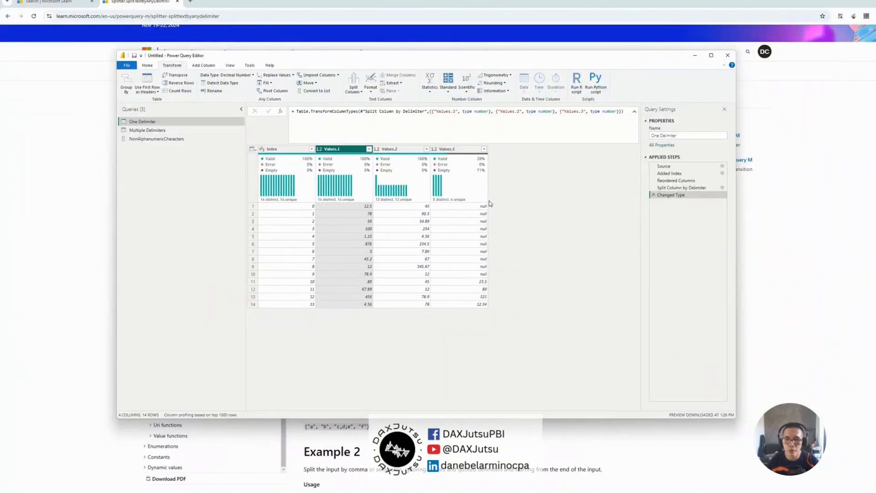
Unpivot all columns other than Index and compare the result with the original rows in the Source step
left_click(284, 150)
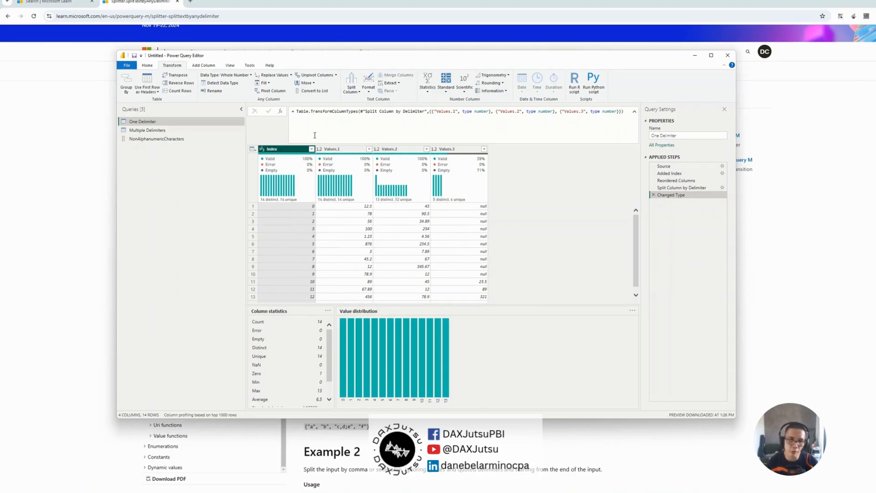
right_click(301, 153)
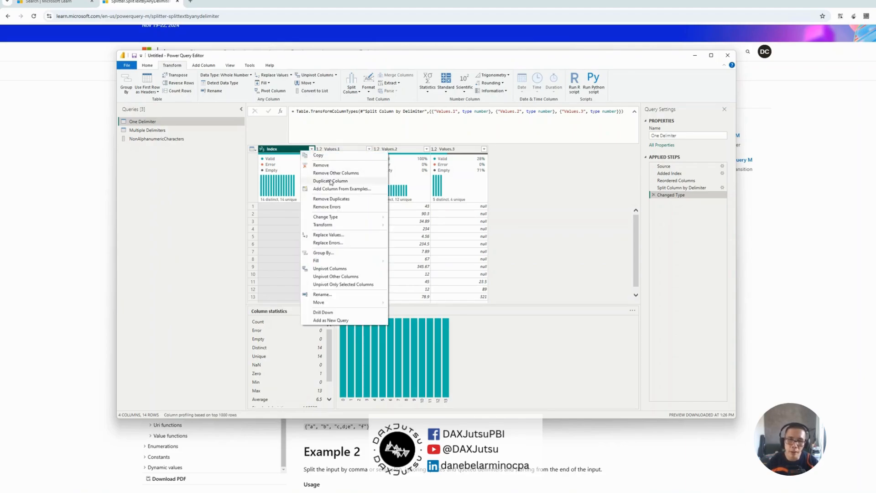
left_click(360, 277)
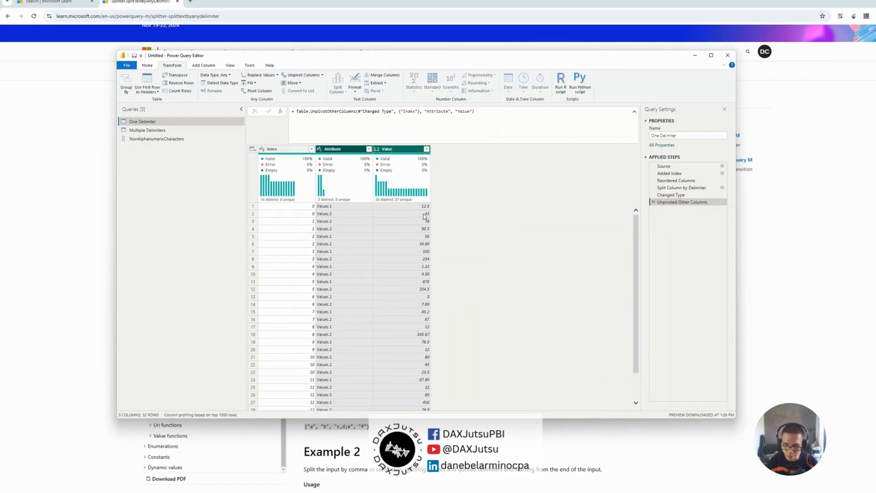
mouse_move(343, 160)
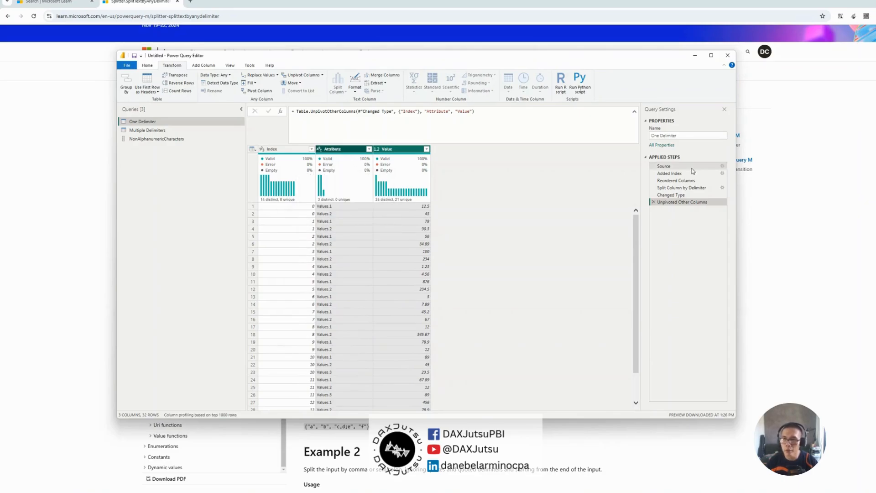
left_click(664, 166)
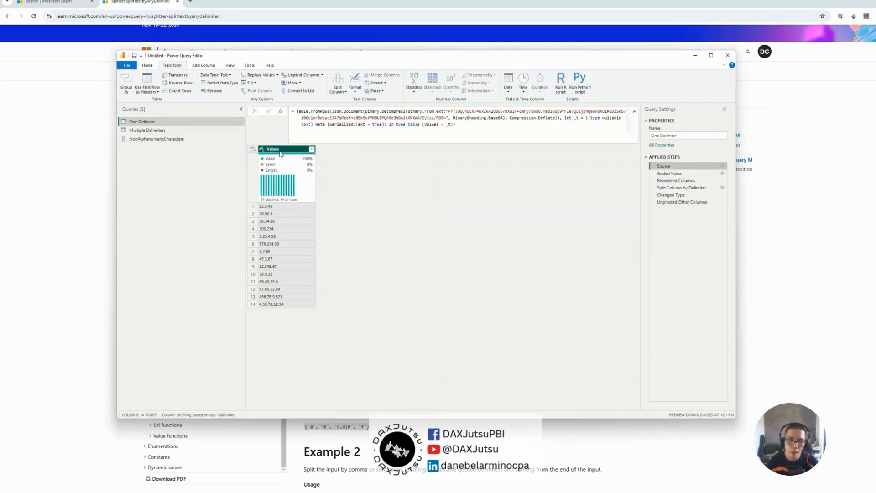
left_click(683, 201)
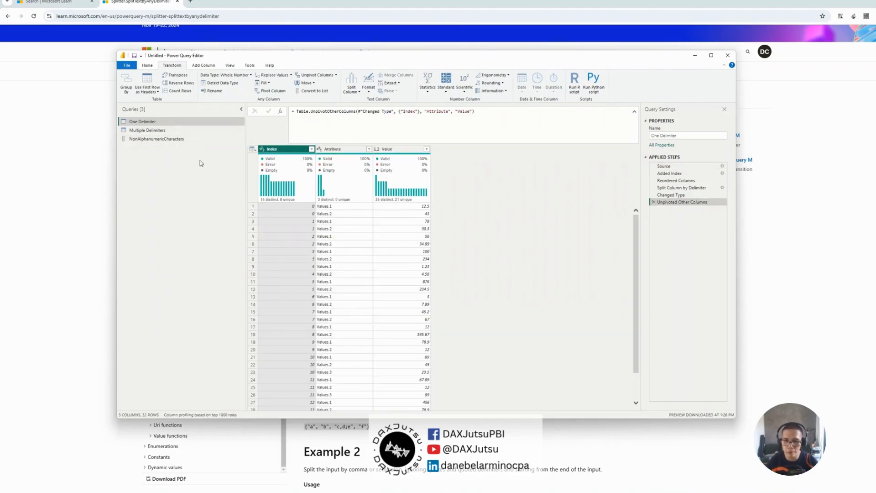
mouse_move(329, 200)
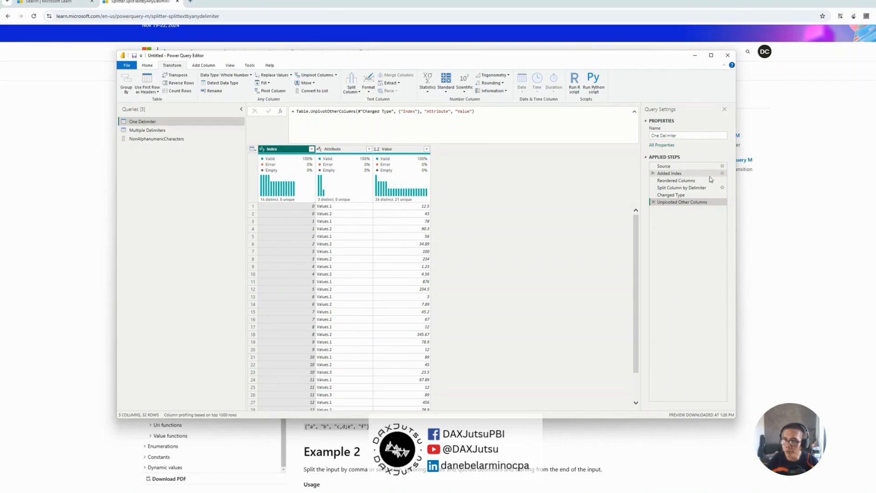
Open the Source step's data table, copy 234,678.9,123,2345,45657 from Notepad, and close the table without changes
left_click(695, 166)
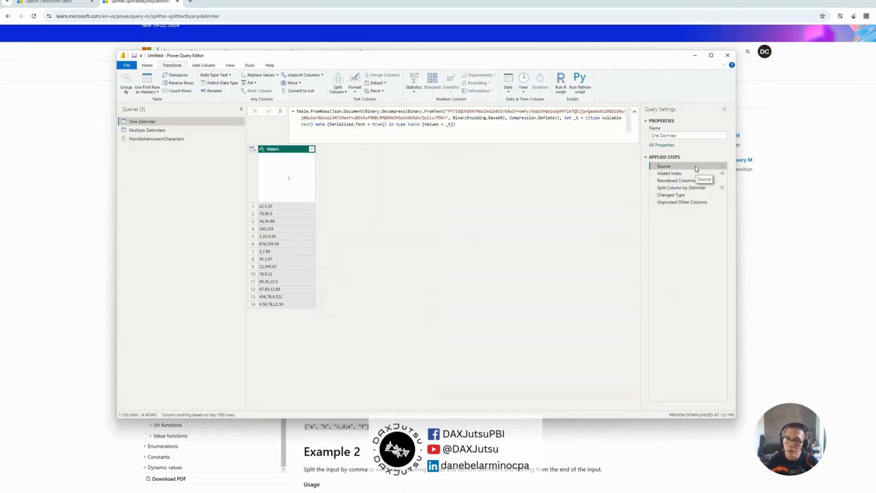
left_click(281, 304)
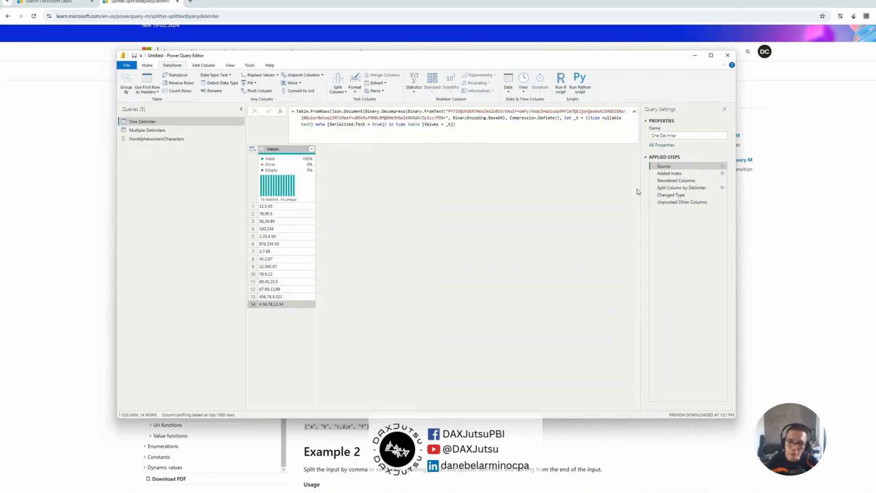
left_click(722, 167)
left_click(356, 261)
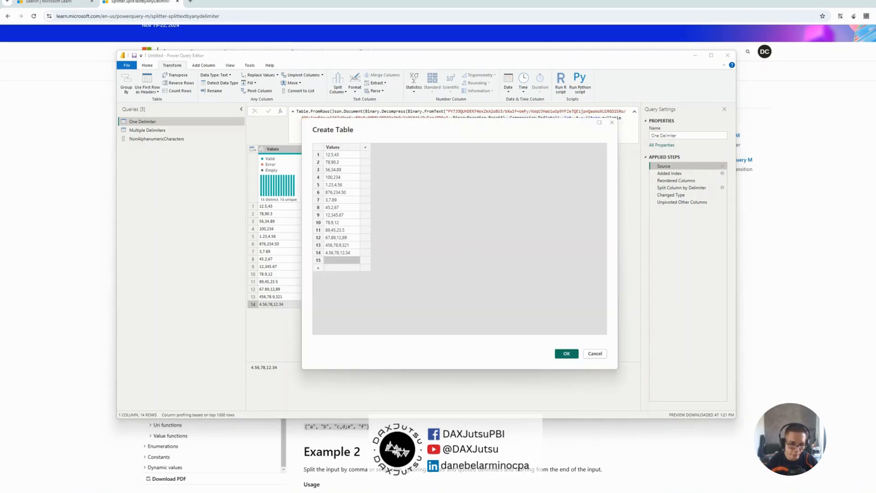
left_click(166, 492)
key("ctrl+a")
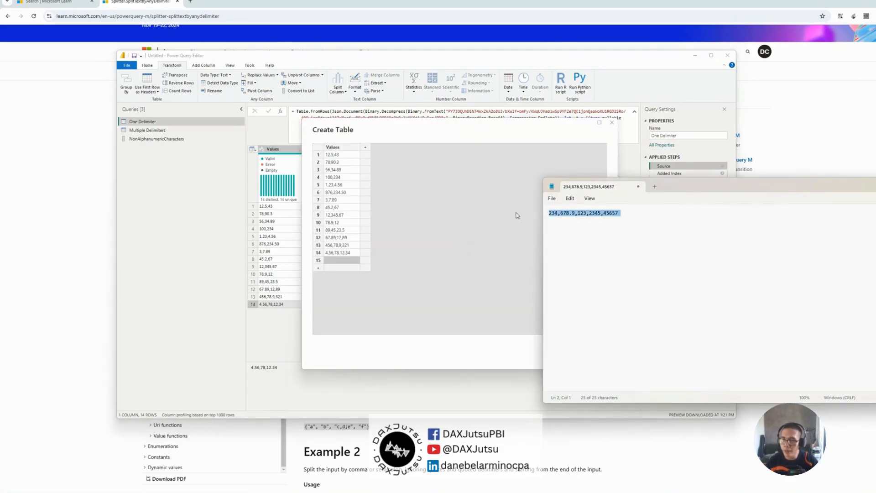
left_click(339, 260)
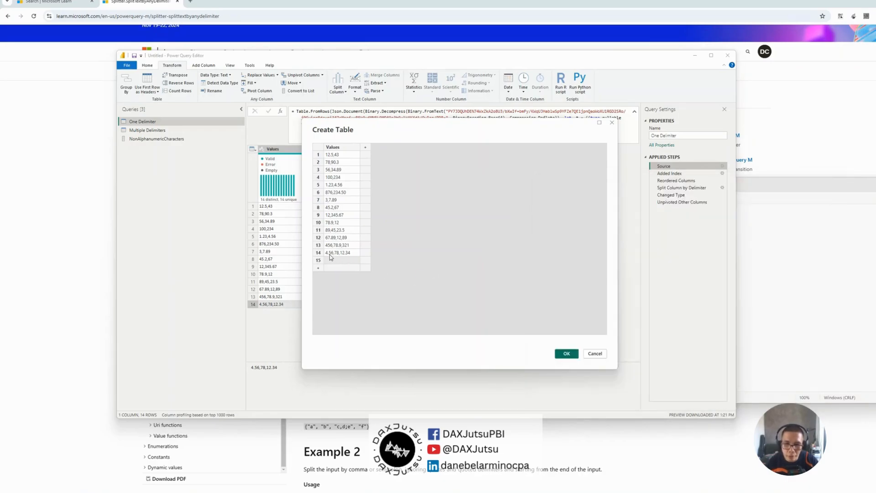
left_click(600, 353)
left_click(503, 264)
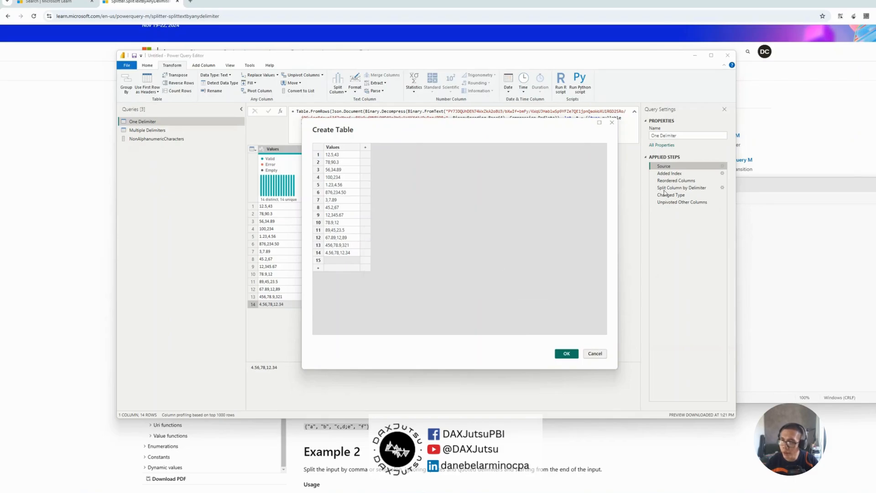
Check the Split Column by Delimiter step and add 234,678.9,123,2345,45657 as row 15 of the Source table
left_click(672, 188)
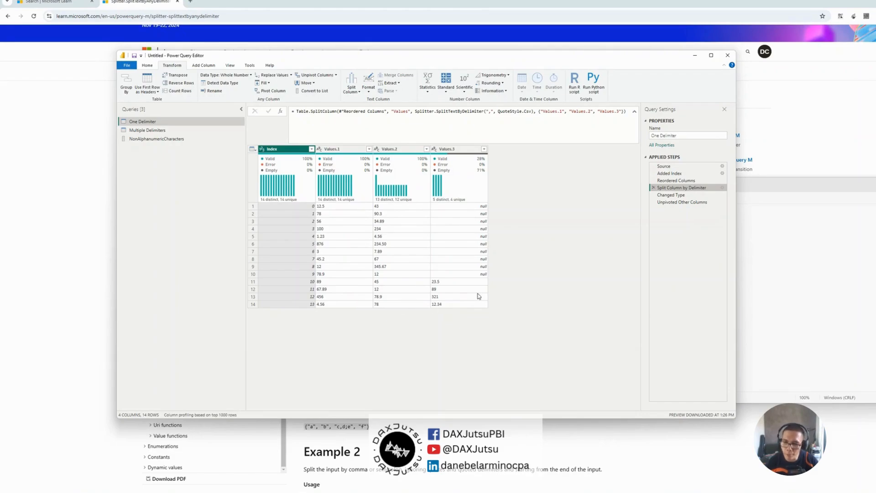
left_click(682, 167)
left_click(723, 167)
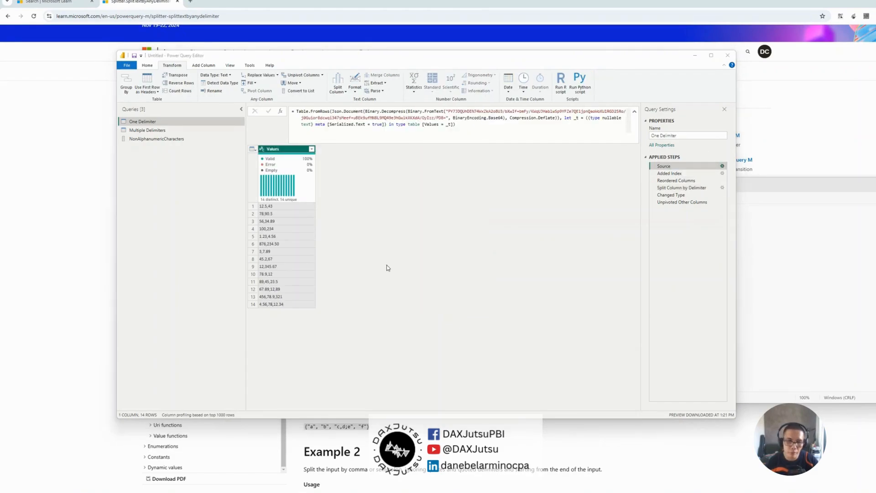
left_click(334, 260)
key("ctrl+v")
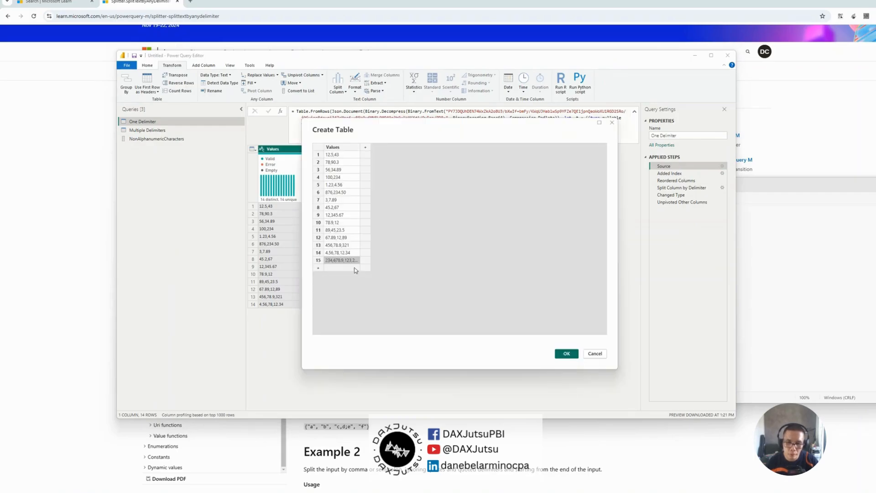
left_click(567, 354)
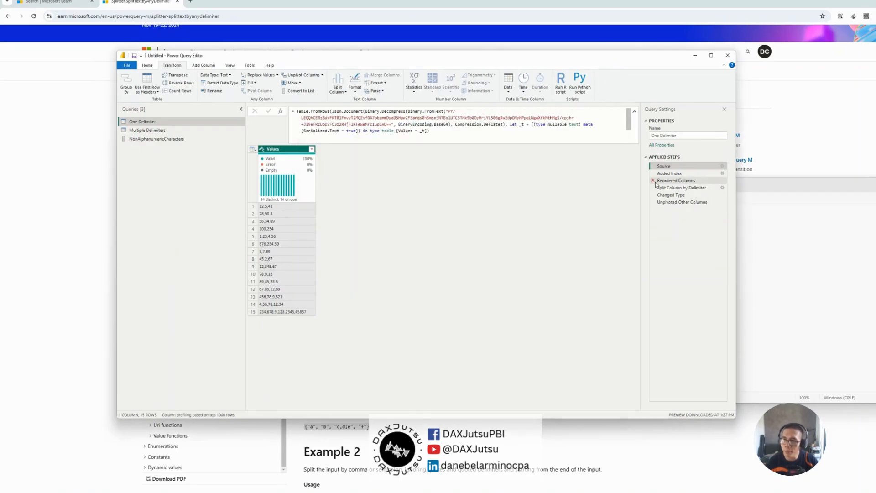
Examine row 15 in the Split Column by Delimiter step and compare its split values with the original text in Notepad
left_click(673, 175)
left_click(683, 187)
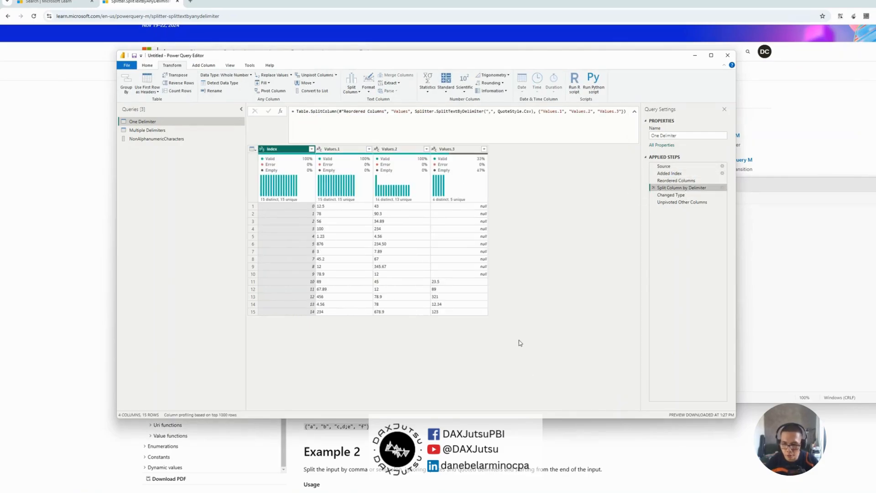
left_click(253, 313)
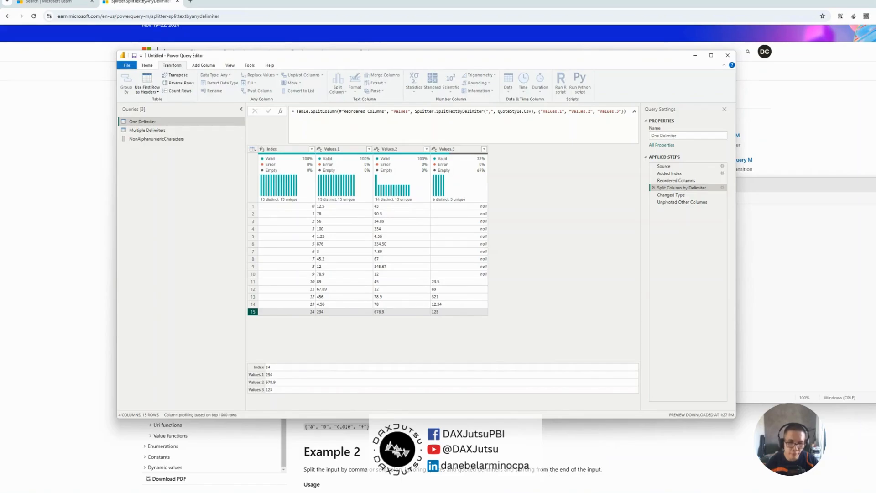
key("alt+Tab")
key("ctrl")
key("ctrl")
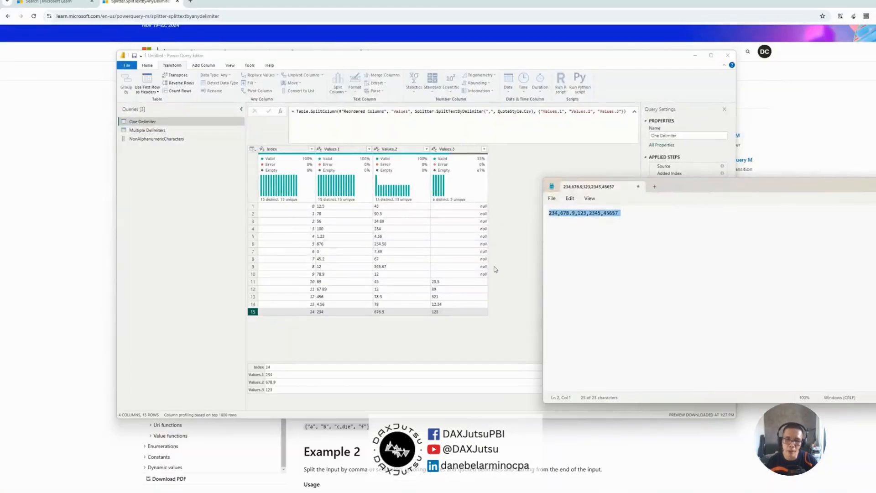
left_click(320, 409)
left_click(436, 312)
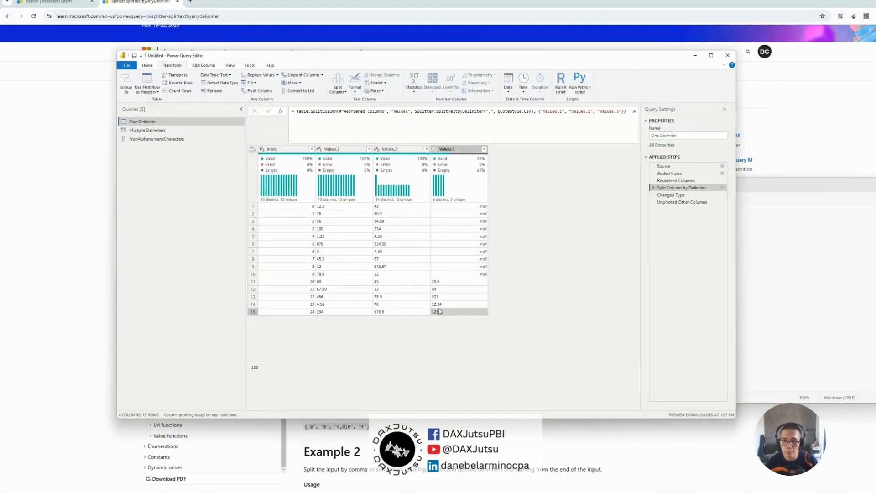
left_click(289, 313)
left_click(359, 314)
left_click(481, 313)
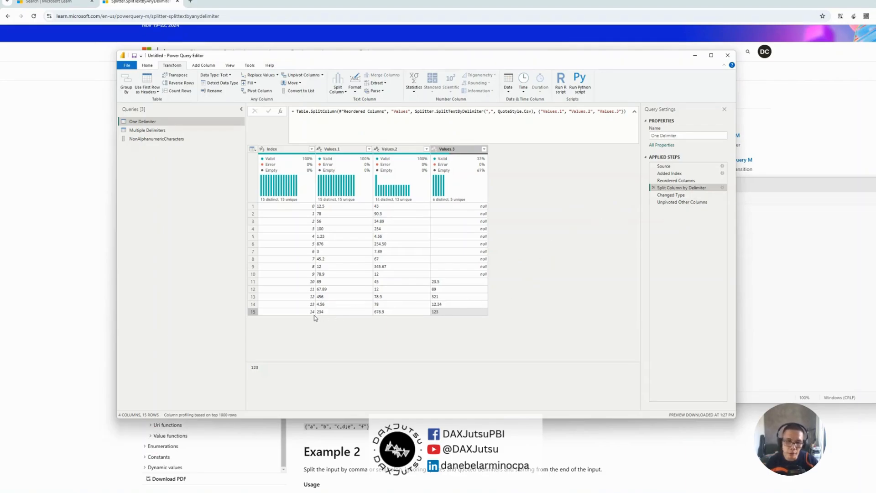
left_click(299, 312)
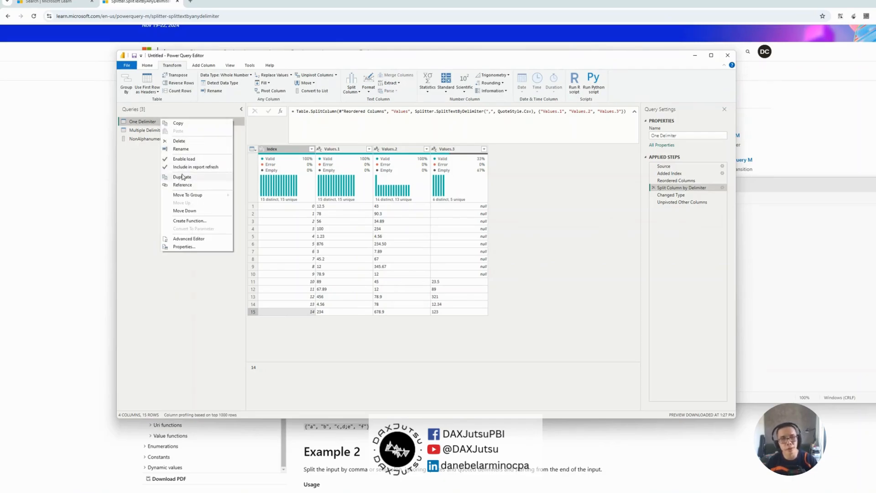
Duplicate the One Delimiter query and delete the copy's applied steps from Reordered Columns to the end
left_click(182, 177)
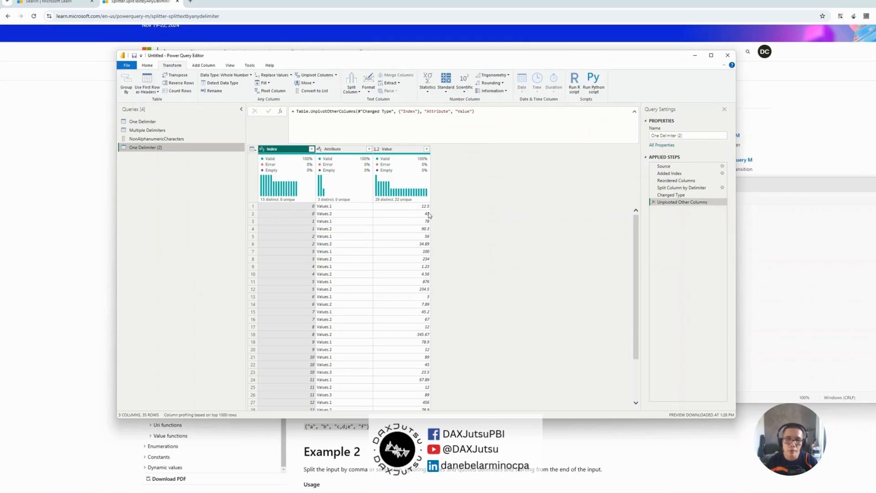
right_click(693, 181)
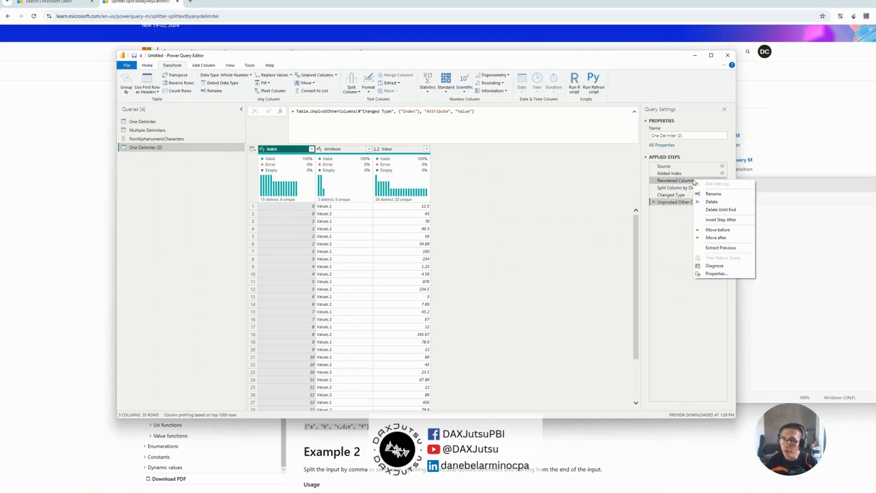
left_click(713, 210)
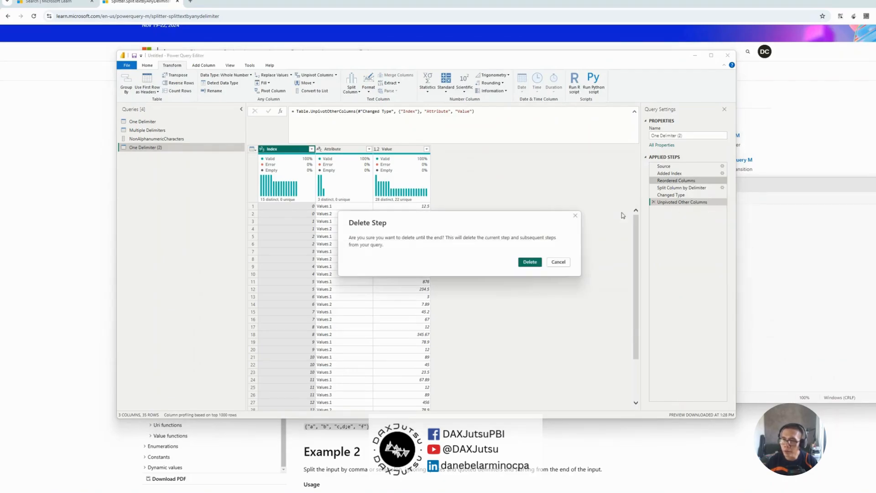
left_click(529, 261)
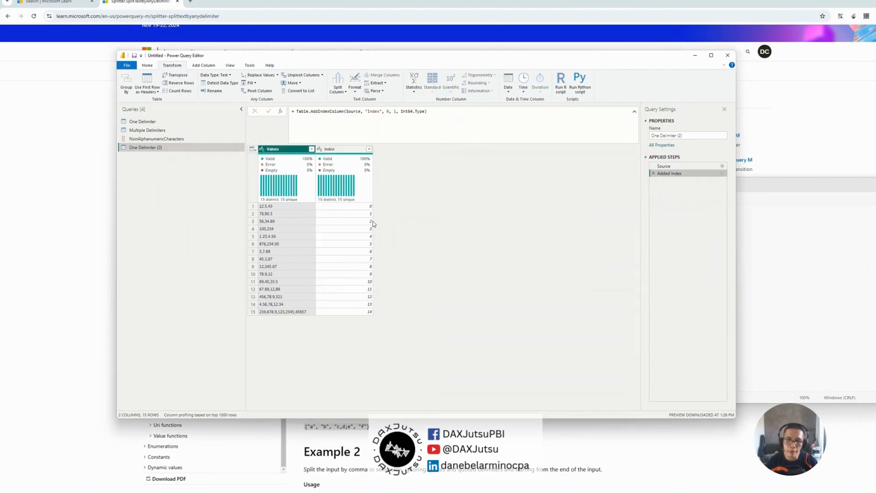
left_click(342, 159)
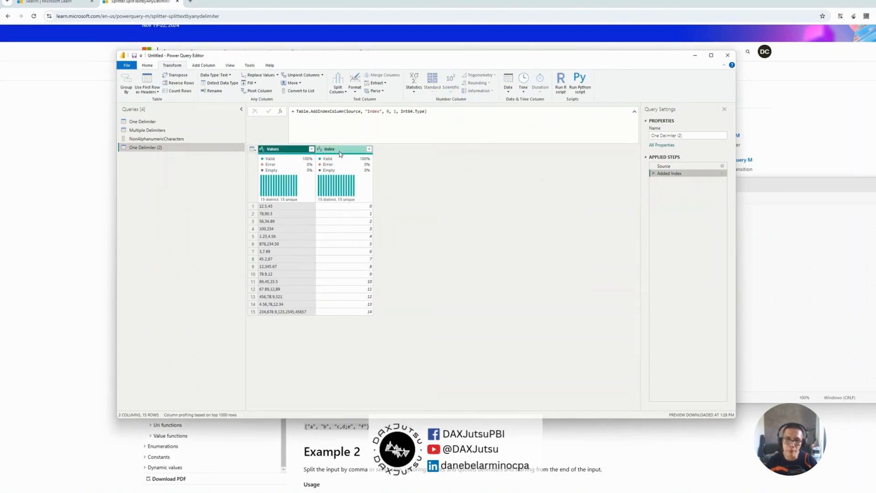
left_click(358, 267)
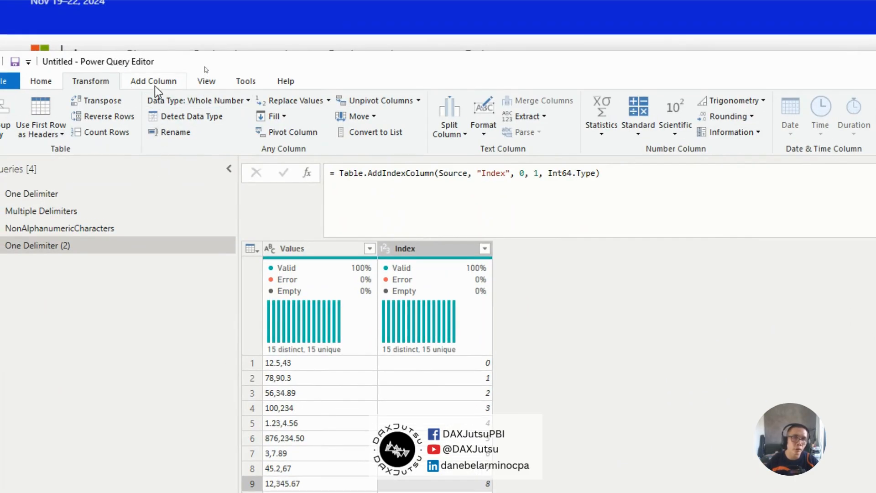
Start a custom column named Split in the One Delimiter (2) query
left_click(156, 82)
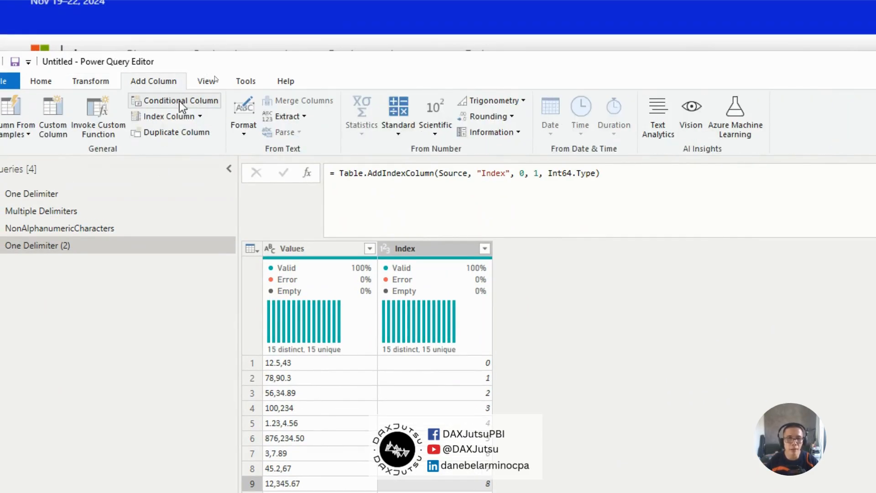
left_click(59, 115)
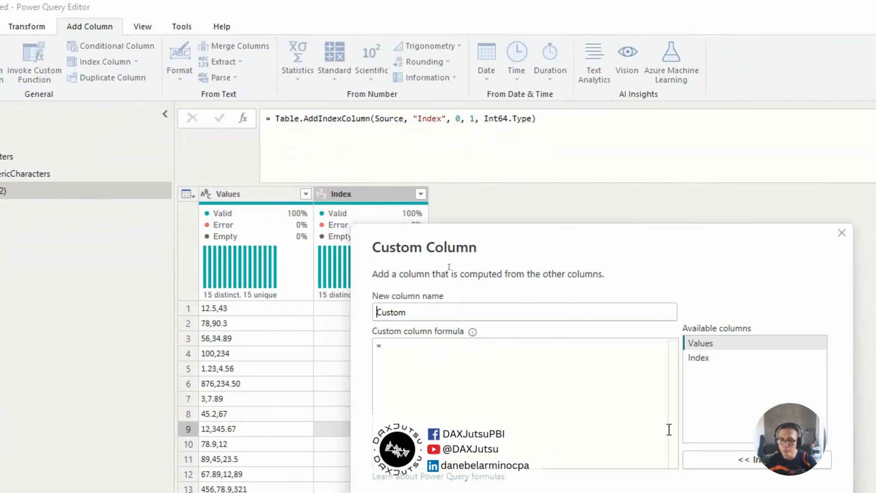
left_click_drag(435, 318, 250, 317)
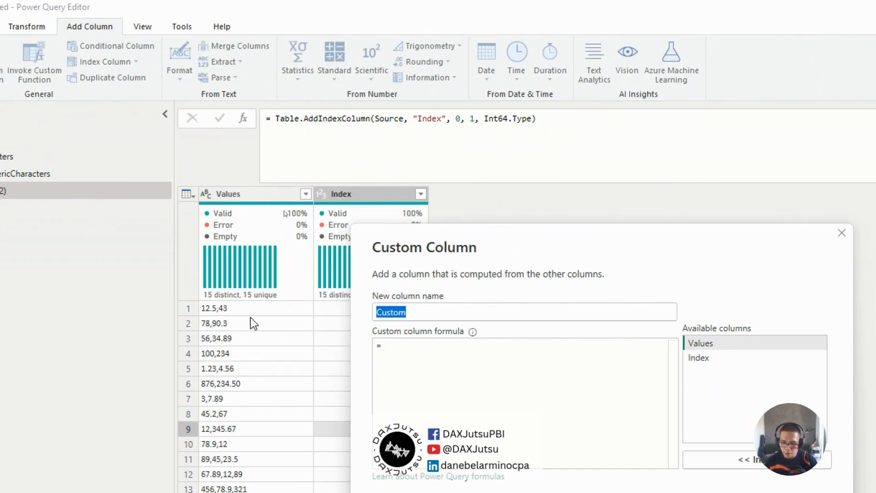
type("Split")
key("Tab")
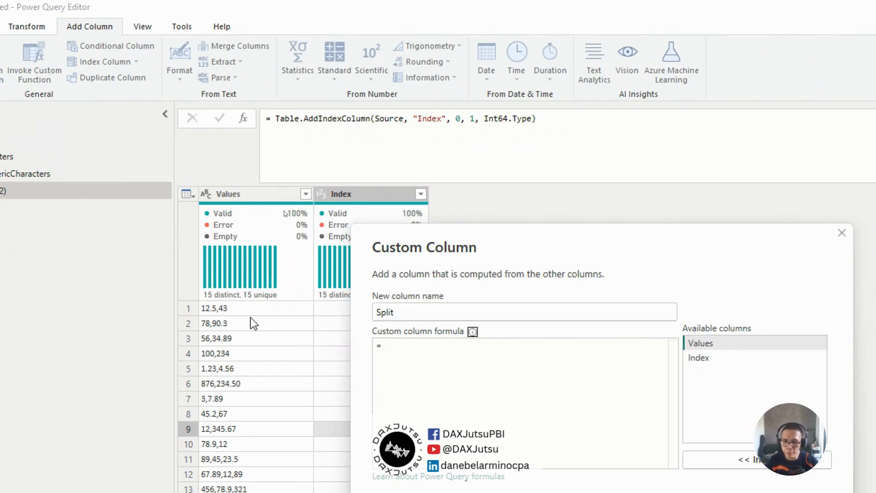
key("Tab")
Begin the custom column formula with the Text.Split function and its opening parenthesis
type("Te")
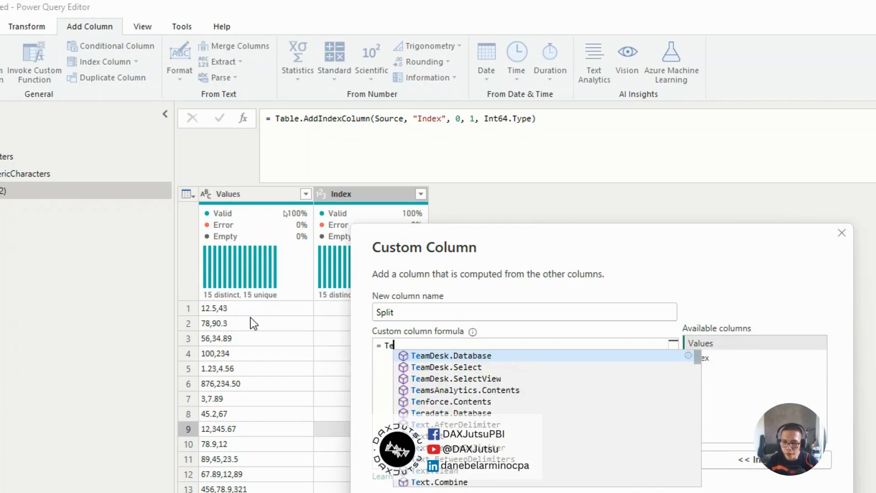
type("xt")
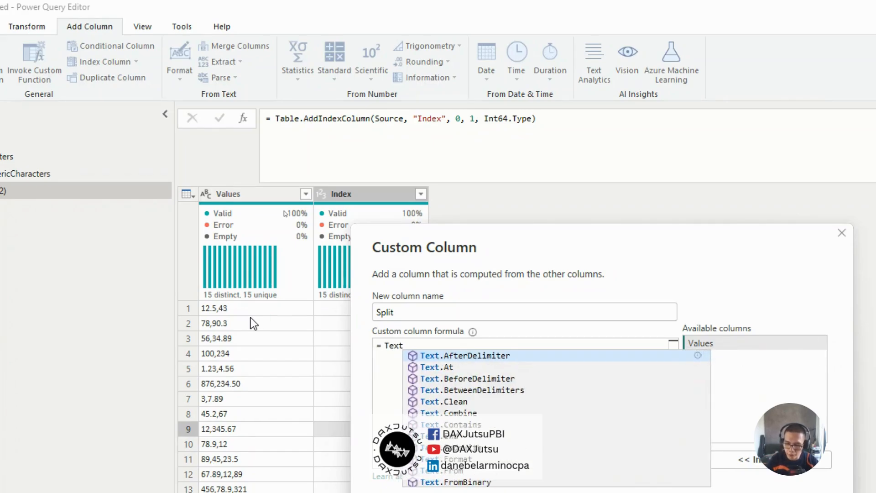
key("Down")
key("Down")
key("Down")
key("Down")
key("Down")
key("Down")
key("Down")
key("Down")
key("Down")
key("Down")
key("Down")
key("Down")
key("Down")
key("Down")
key("Down")
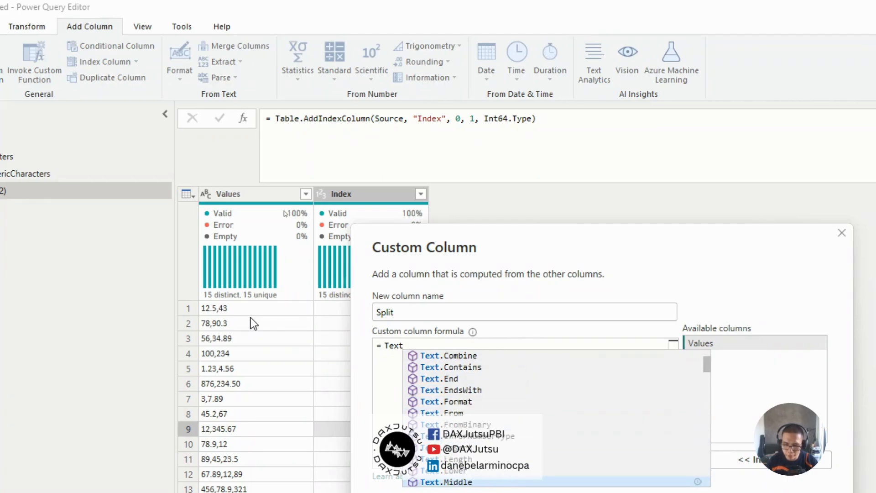
key("Down")
key("Down")
key("Down")
key("Down")
key("Down")
key("Down")
key("Down")
key("Down")
key("Down")
key("Down")
key("Down")
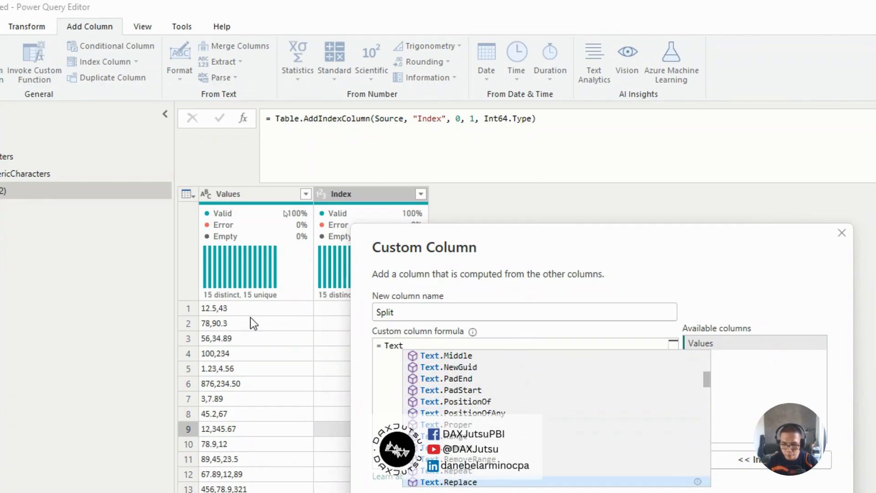
key("Down")
key("Down")
key("Down")
key("Down")
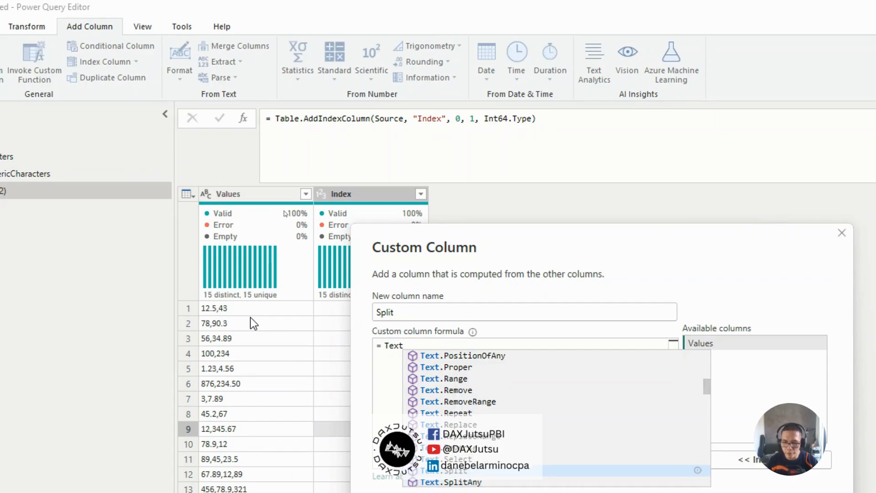
key("Tab")
type("(")
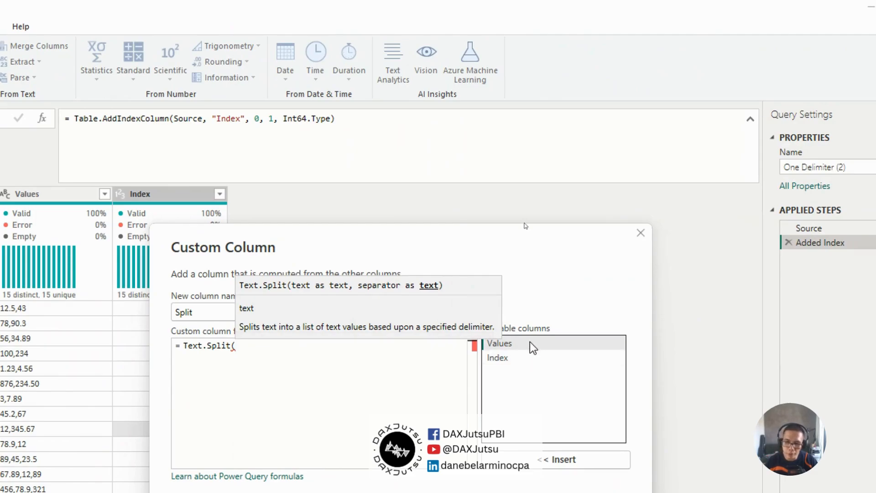
Complete the formula as Text.Split([Values], ",") and create the custom column
double_click(530, 342)
type(", ")
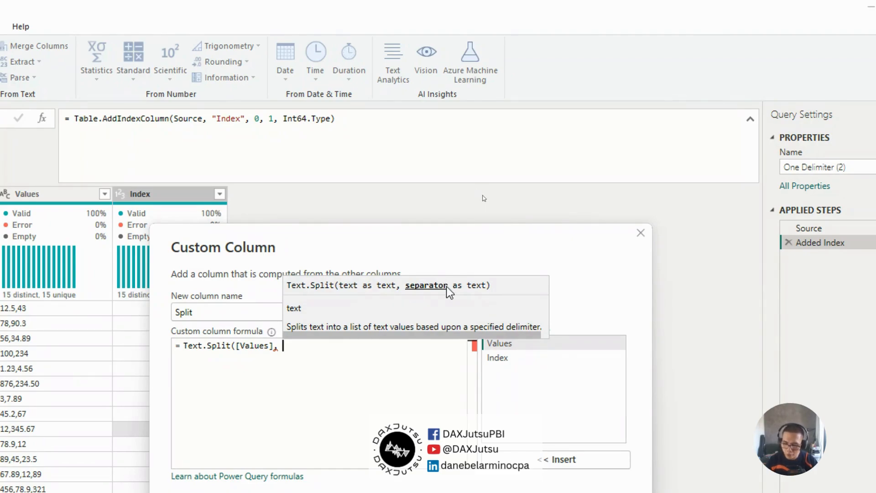
type("\"\"")
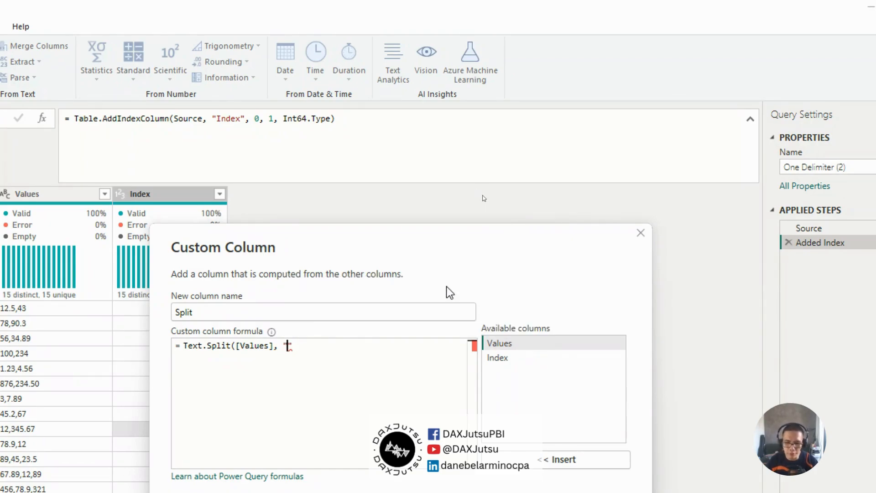
type(",")
left_click(419, 347)
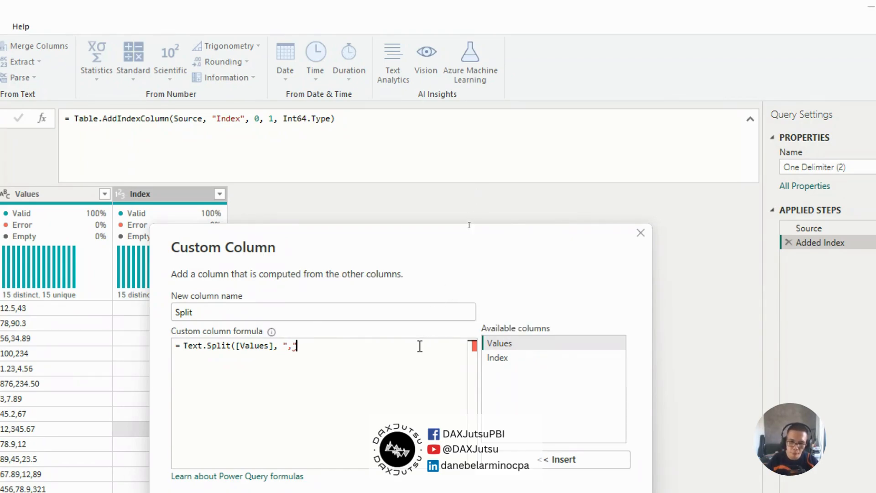
type(")")
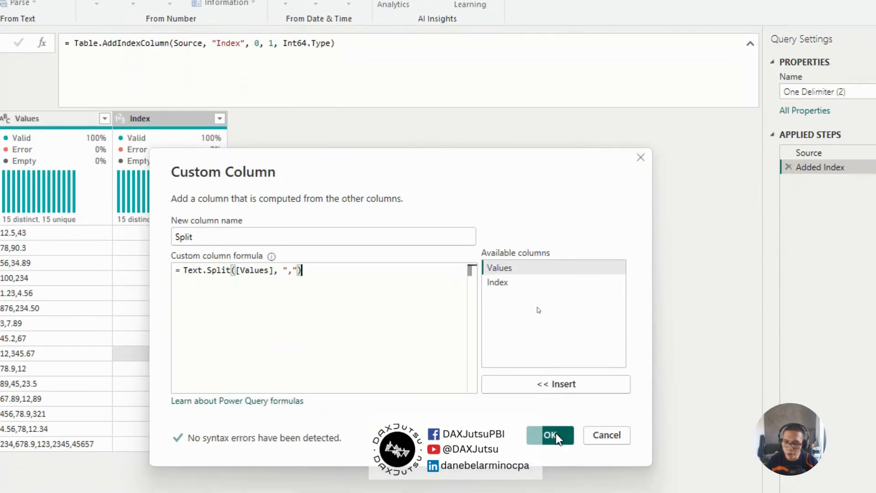
left_click(555, 435)
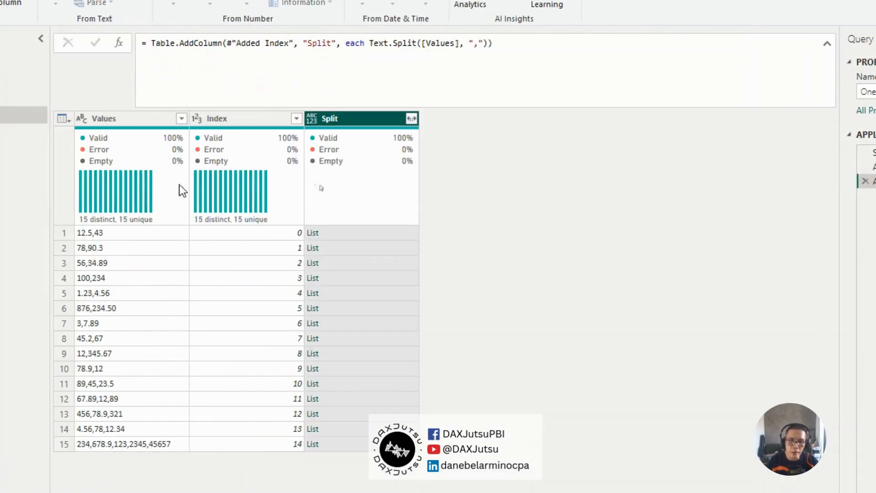
Preview the Split lists in rows 1 and 15, and expand the Split column to new rows
left_click(381, 231)
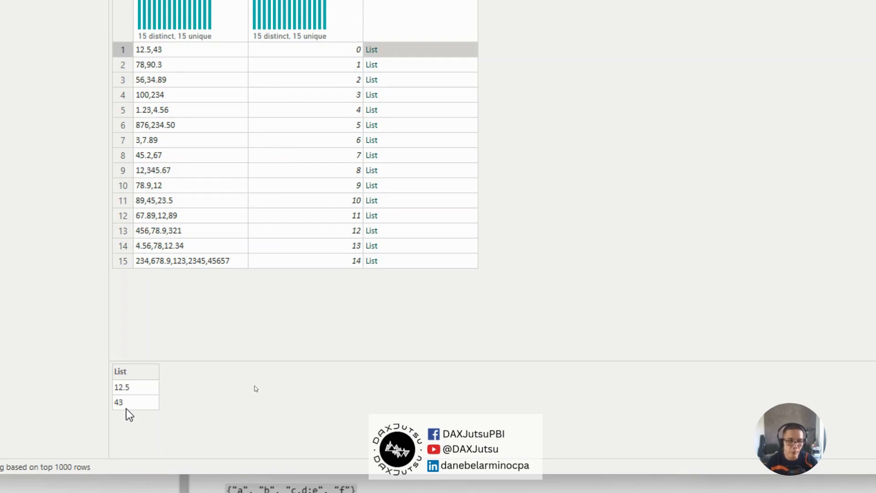
left_click(443, 260)
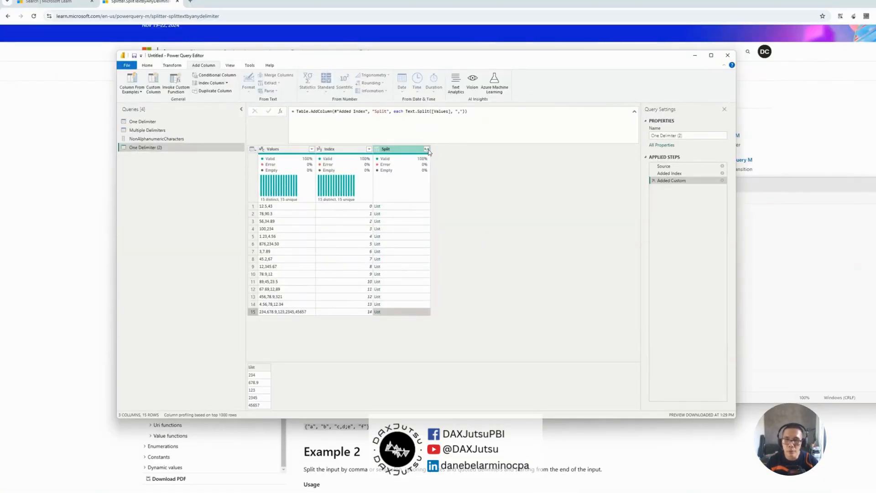
left_click(426, 149)
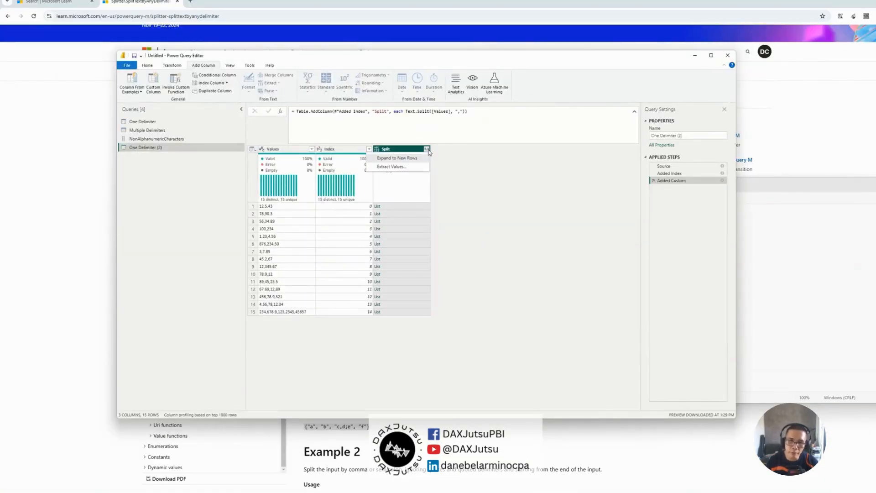
left_click(417, 159)
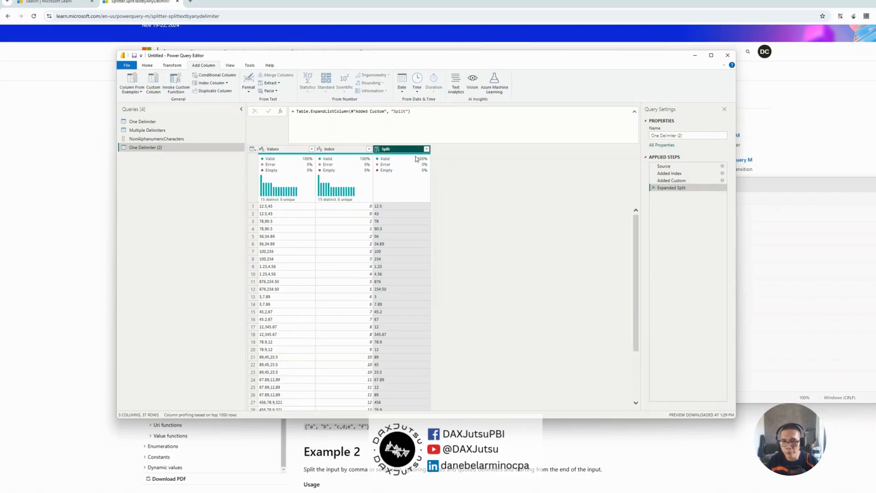
scroll(480, 248, "down", 3)
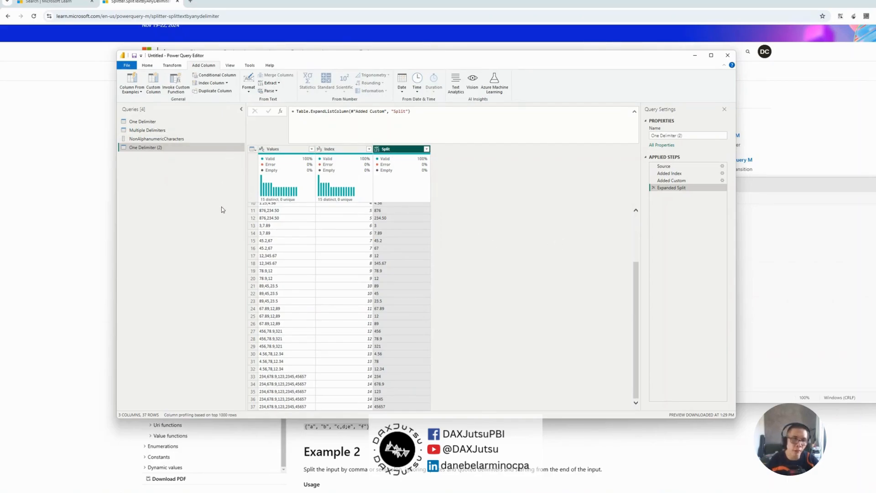
Copy Splitter.SplitTextByDelimiter(",", QuoteStyle.Csv) from the formula of the One Delimiter query's Split Column by Delimiter step
left_click(167, 122)
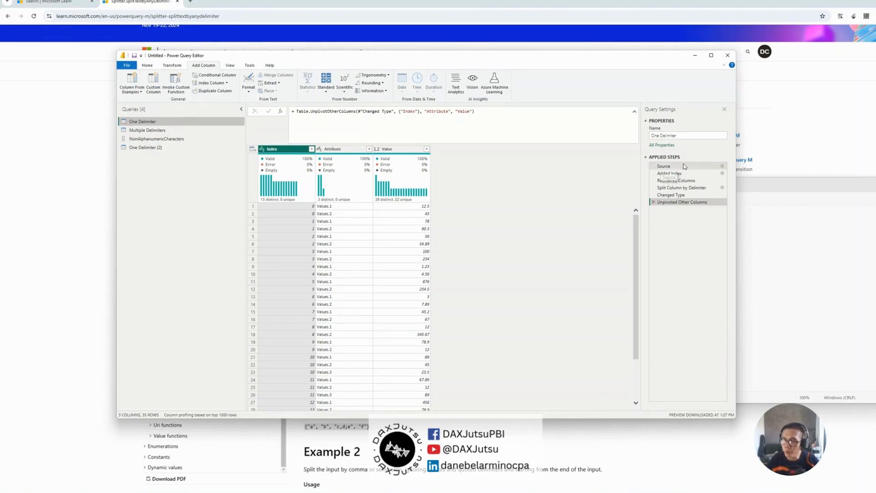
left_click(682, 188)
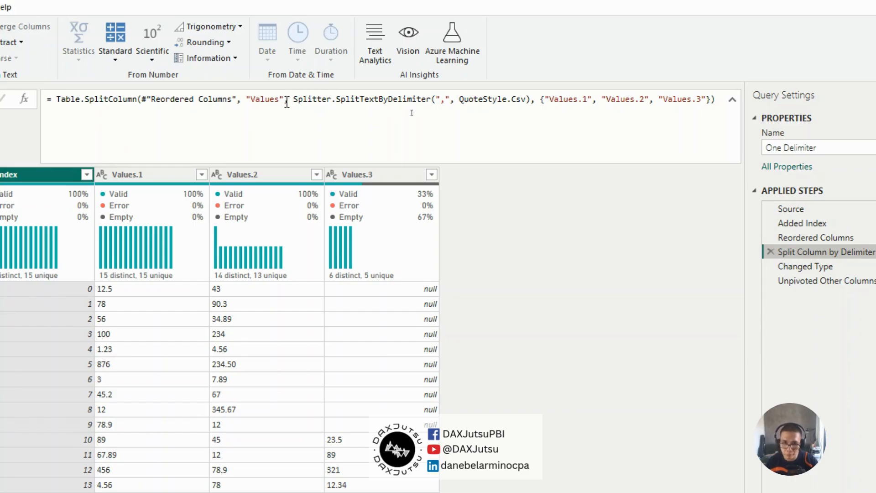
left_click_drag(293, 99, 531, 100)
key("ctrl+c")
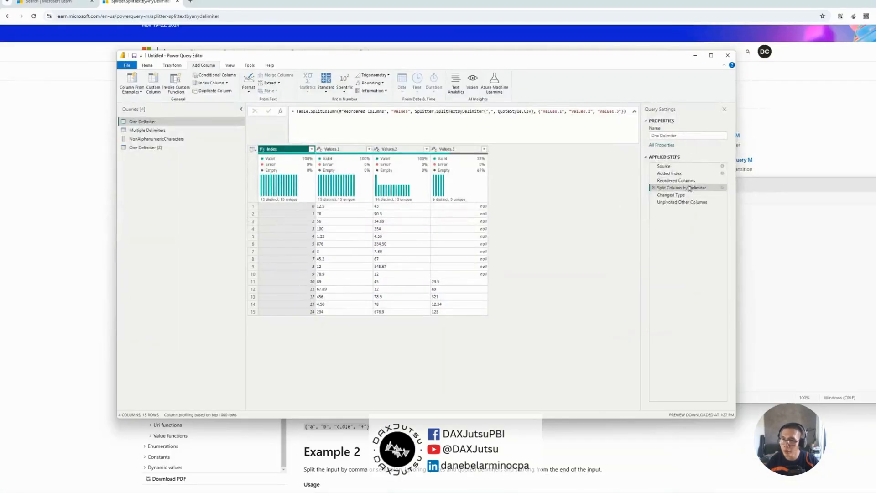
Duplicate the One Delimiter query and delete the copy's steps from Split Column by Delimiter to the end
right_click(689, 188)
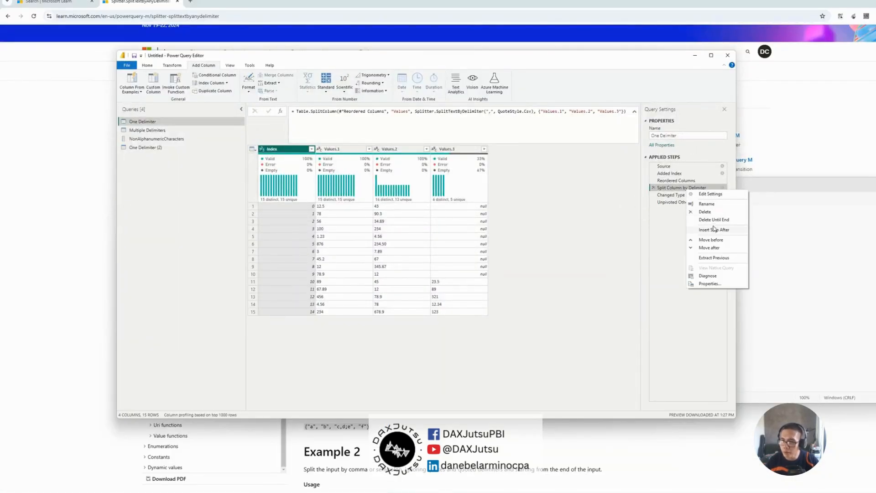
right_click(227, 123)
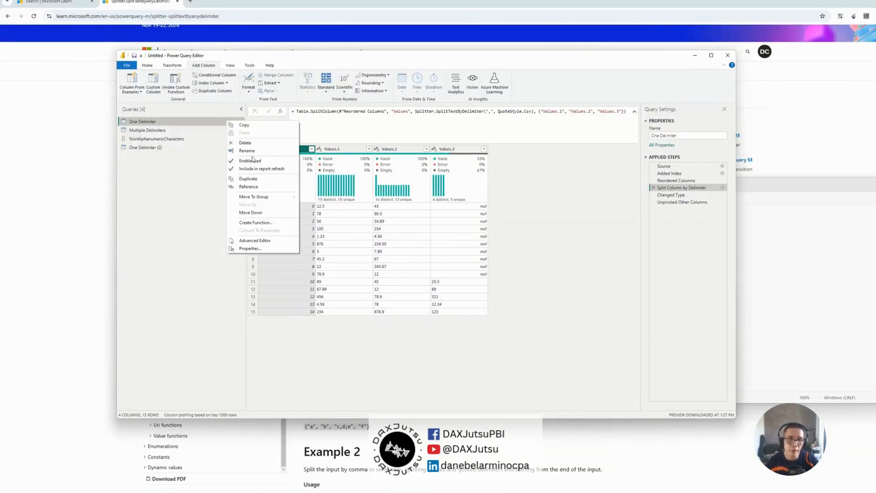
left_click(249, 179)
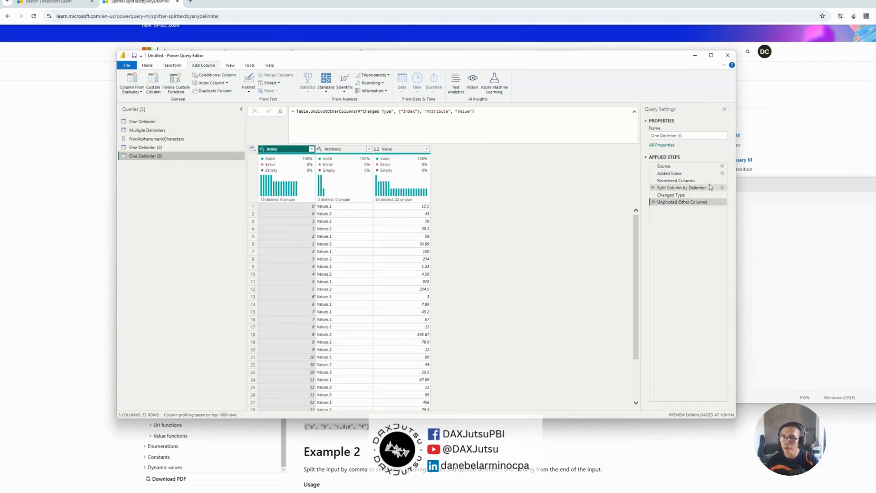
left_click(709, 187)
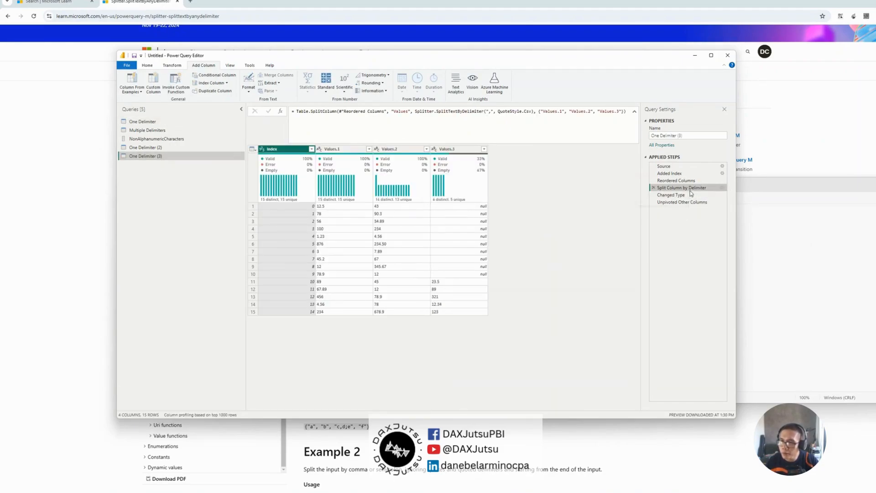
right_click(691, 187)
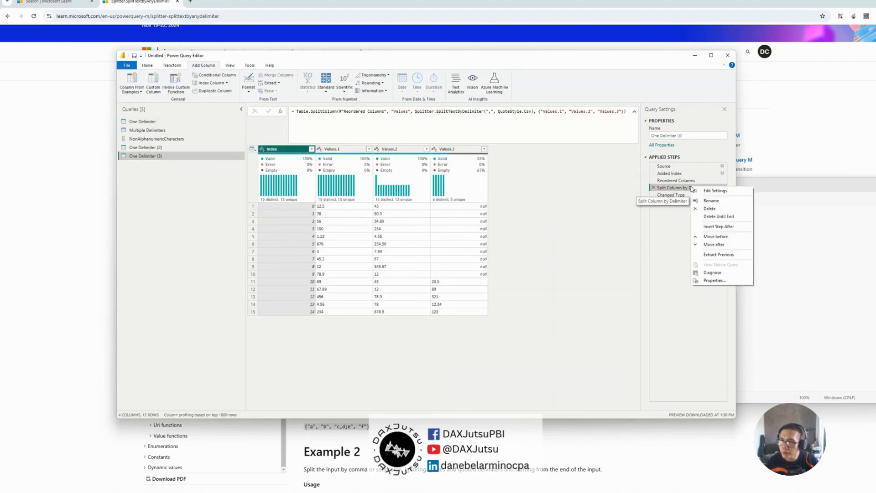
left_click(712, 217)
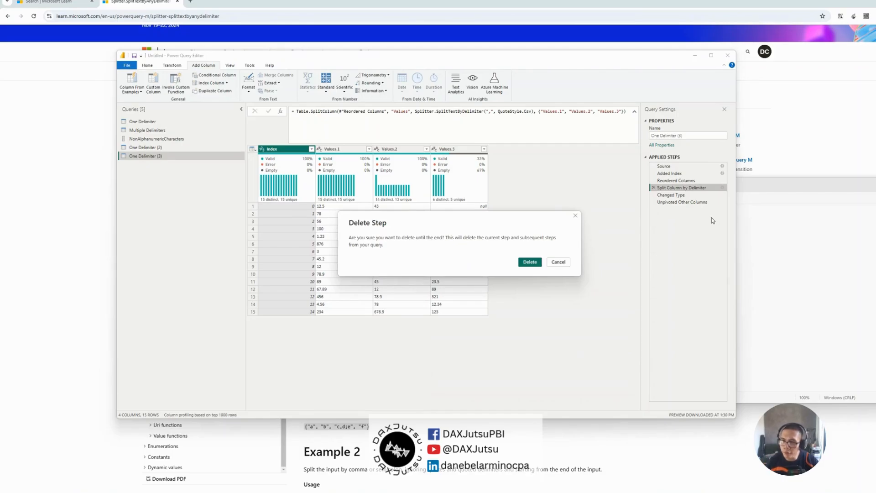
key("Return")
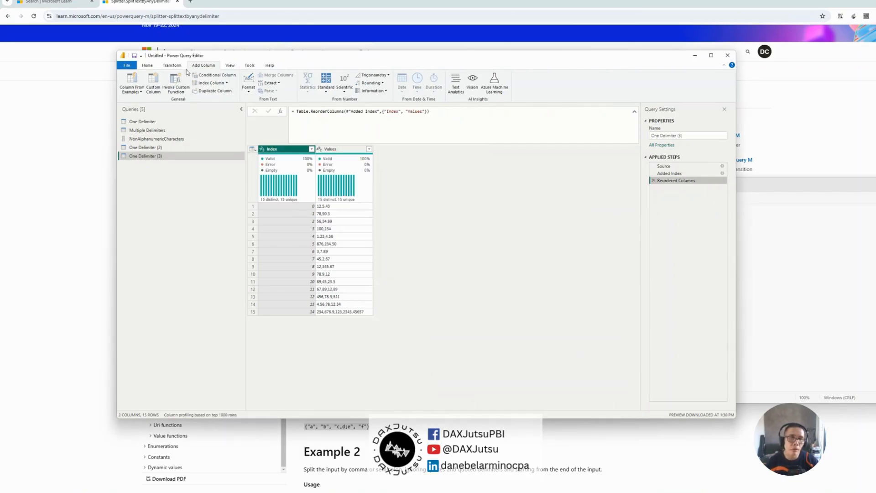
Start a custom column named Split and paste Splitter.SplitTextByDelimiter(",", QuoteStyle.Csv) as its formula
left_click(154, 83)
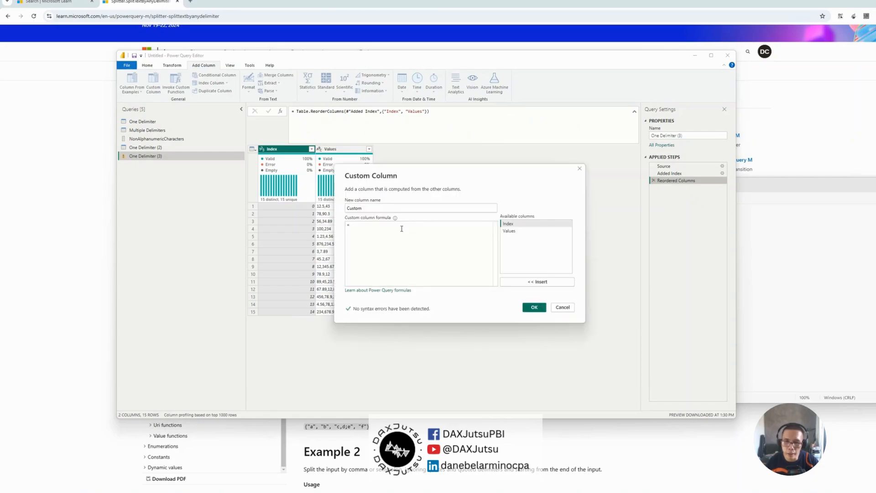
key("ctrl+v")
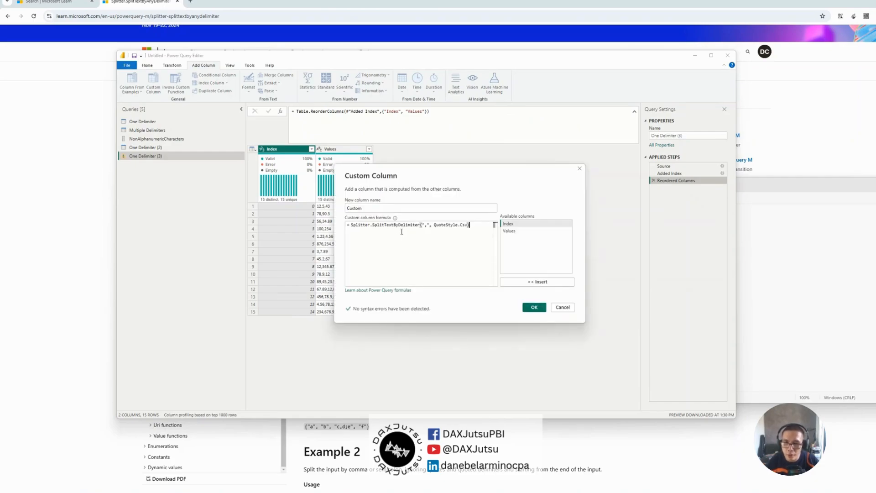
left_click_drag(399, 208, 288, 209)
type("S")
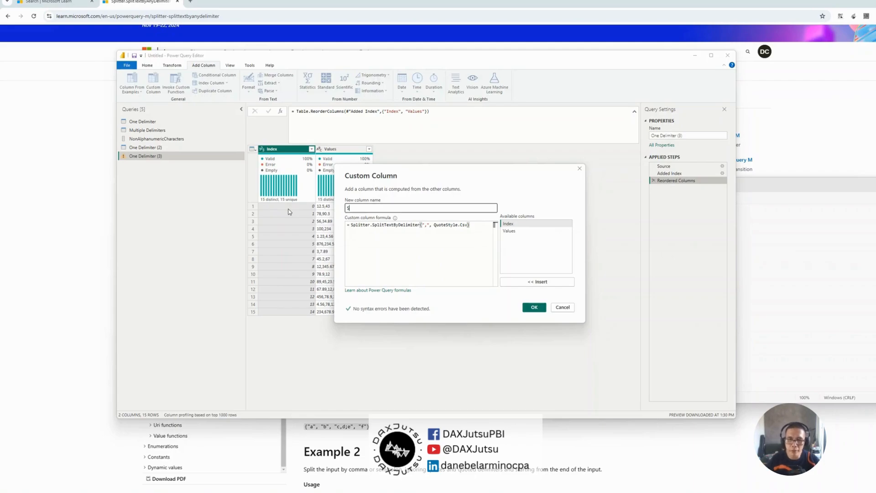
type("plit")
left_click(399, 249)
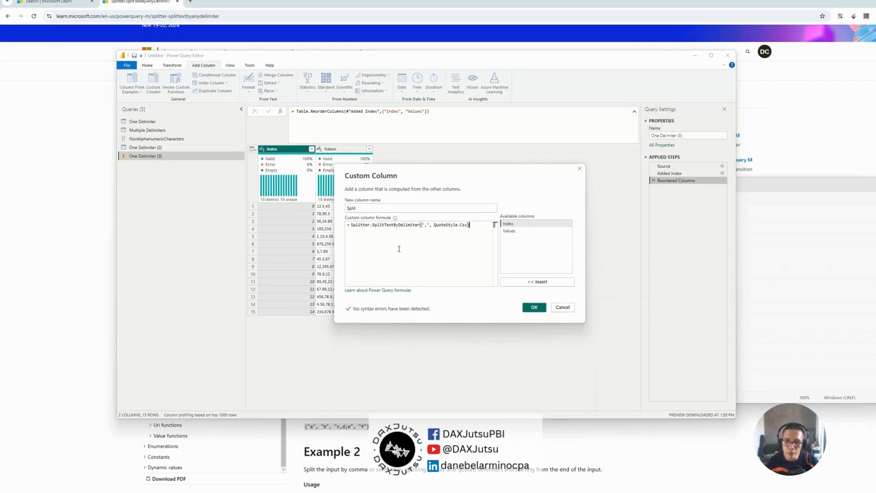
Examine the formula's function name, comma delimiter and QuoteStyle.Csv argument
mouse_move(402, 226)
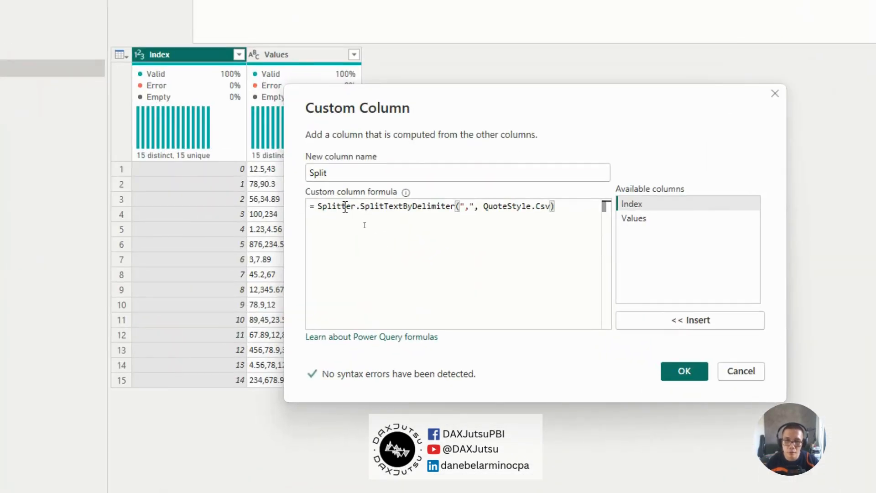
left_click(365, 225)
left_click(412, 206)
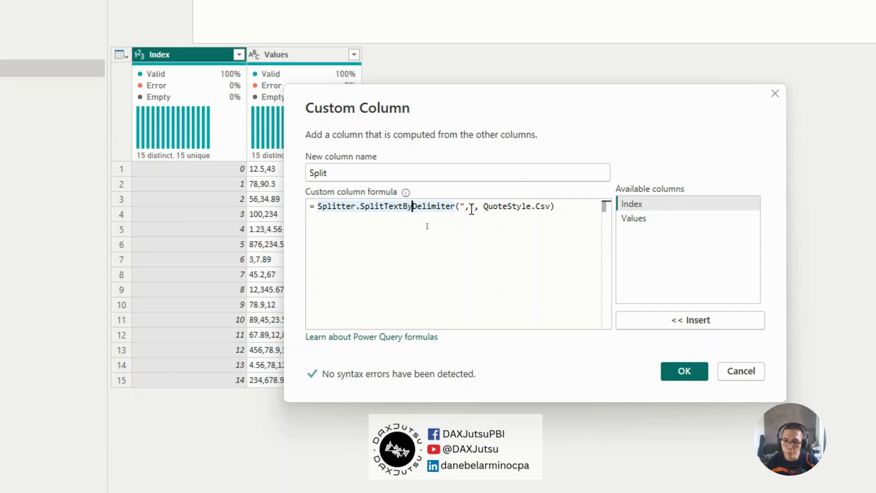
left_click_drag(460, 208, 473, 208)
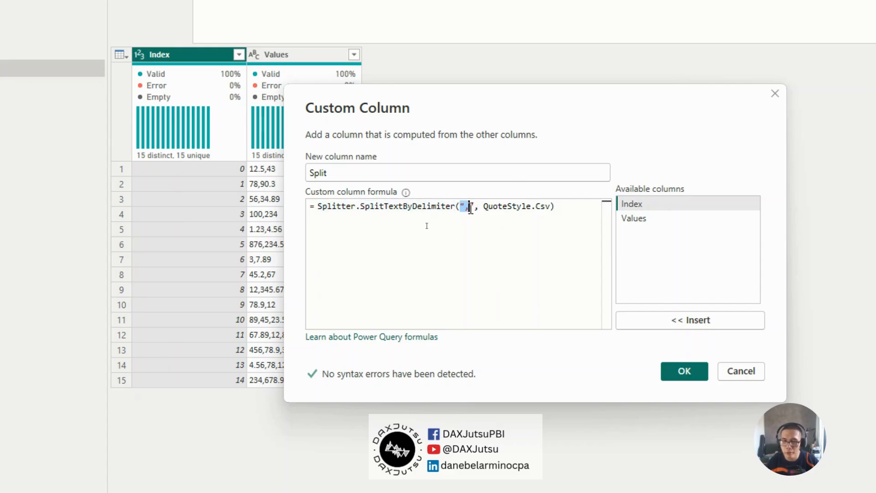
left_click(469, 208)
left_click(490, 208)
left_click_drag(487, 208, 552, 206)
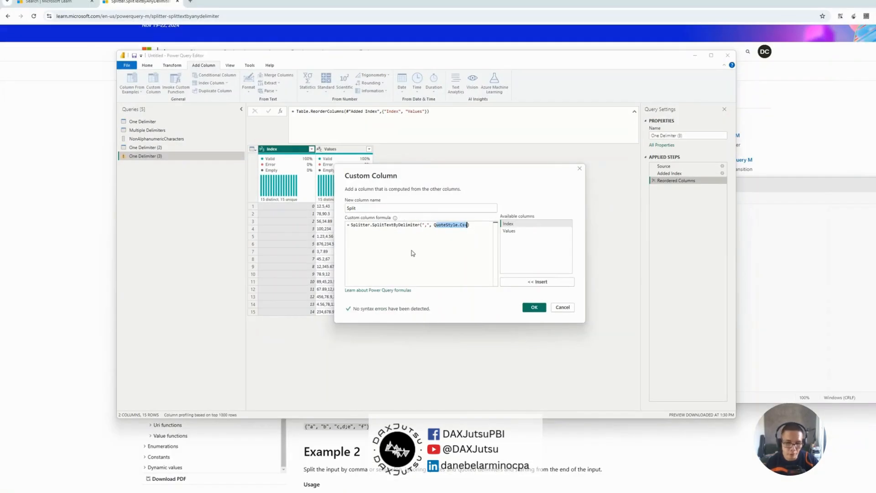
left_click(413, 253)
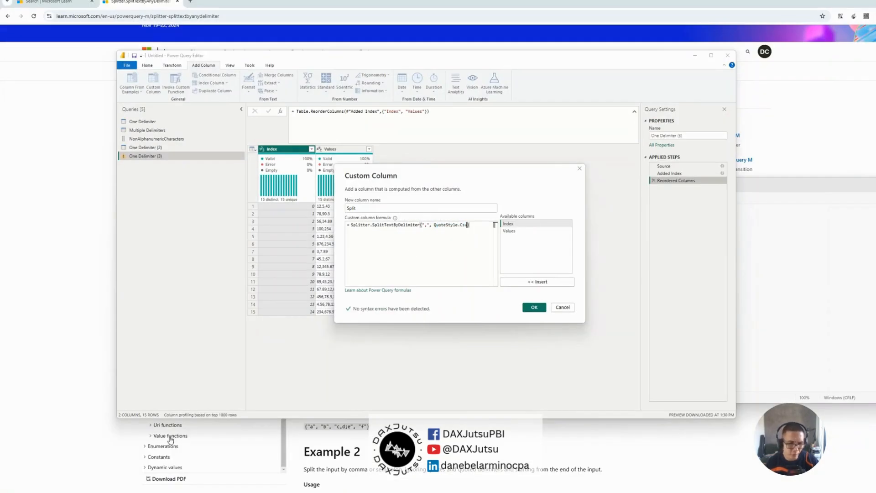
Switch to the Microsoft Learn documentation in the browser, open the Splitter.SplitTextByDelimiter article and examine the parameters in its syntax
left_click(118, 475)
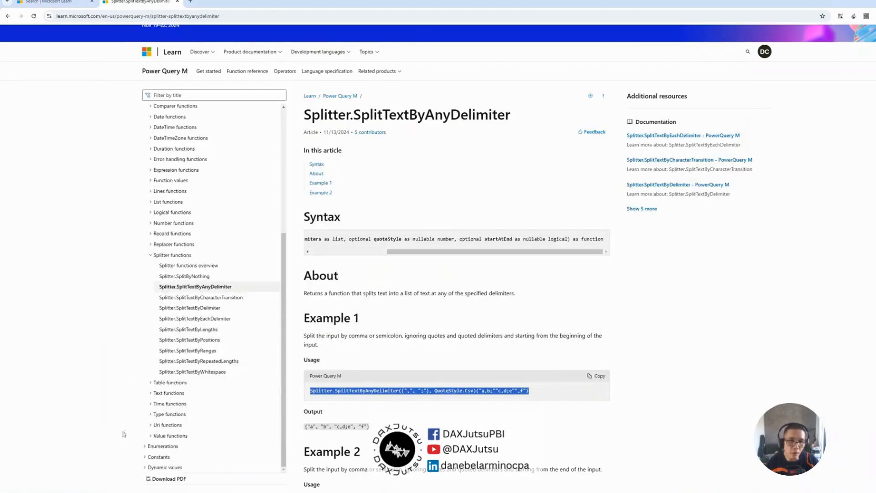
left_click(211, 308)
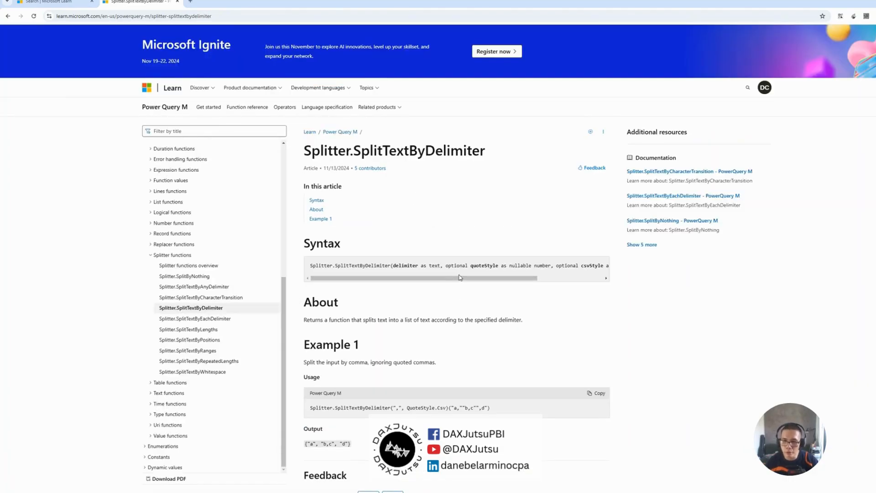
left_click_drag(459, 266, 570, 280)
key("ctrl+plus")
key("ctrl+plus")
key("ctrl+plus")
key("ctrl+plus")
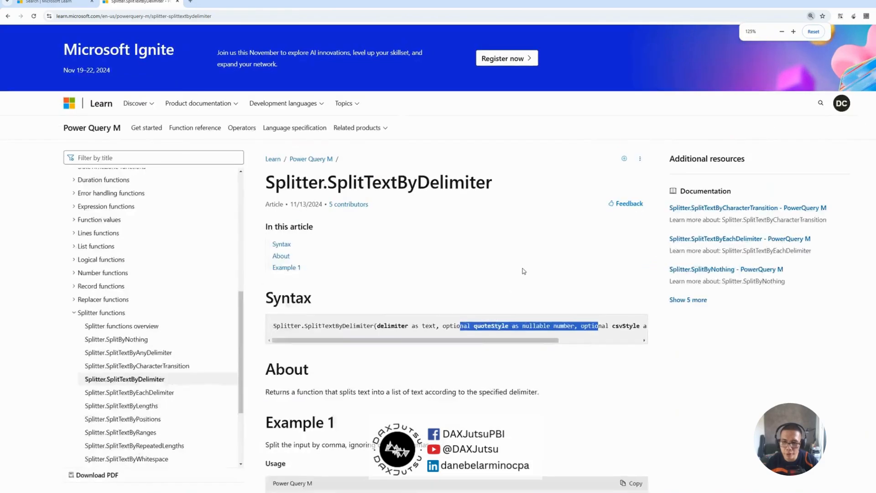
scroll(475, 358, "right", 3)
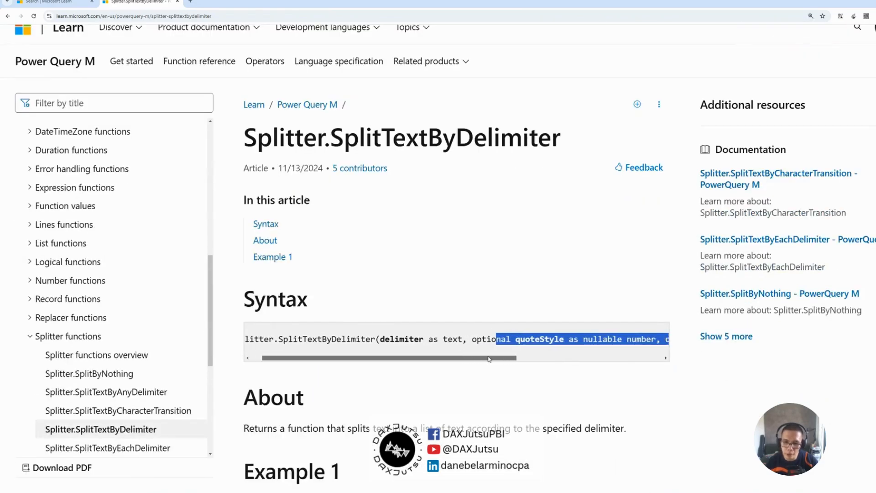
left_click(471, 353)
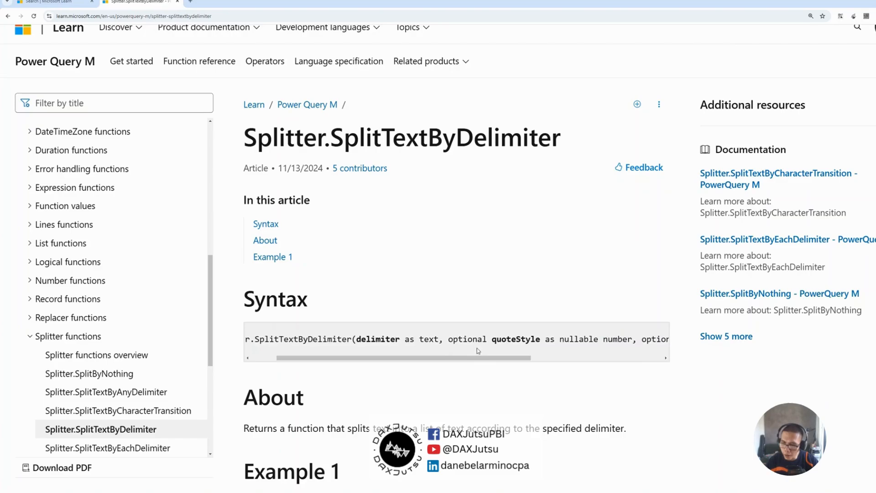
scroll(514, 362, "right", 5)
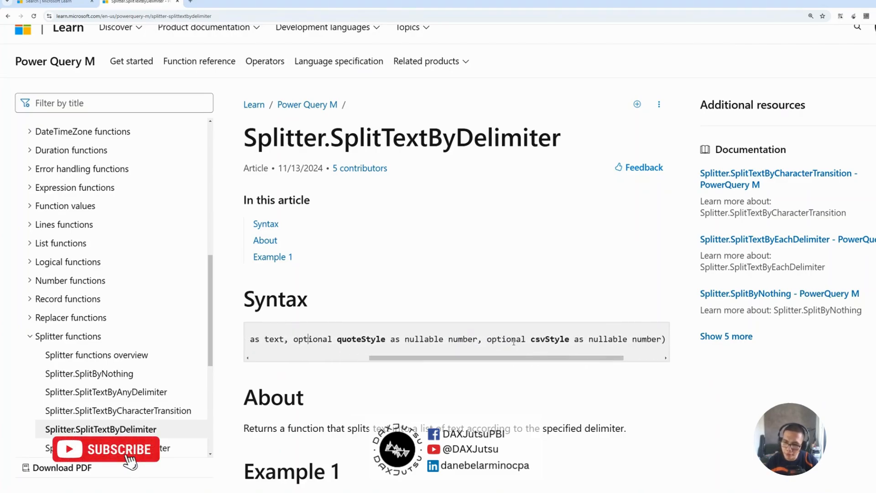
left_click_drag(577, 355, 294, 357)
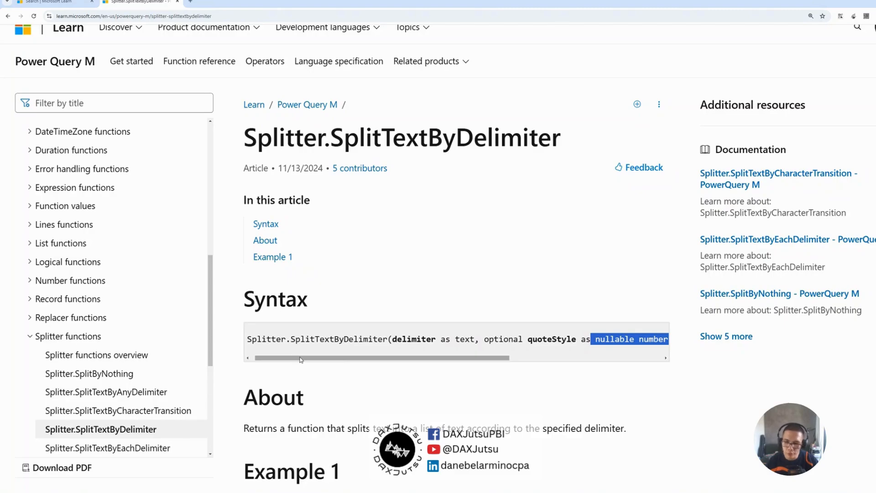
left_click_drag(301, 359, 562, 356)
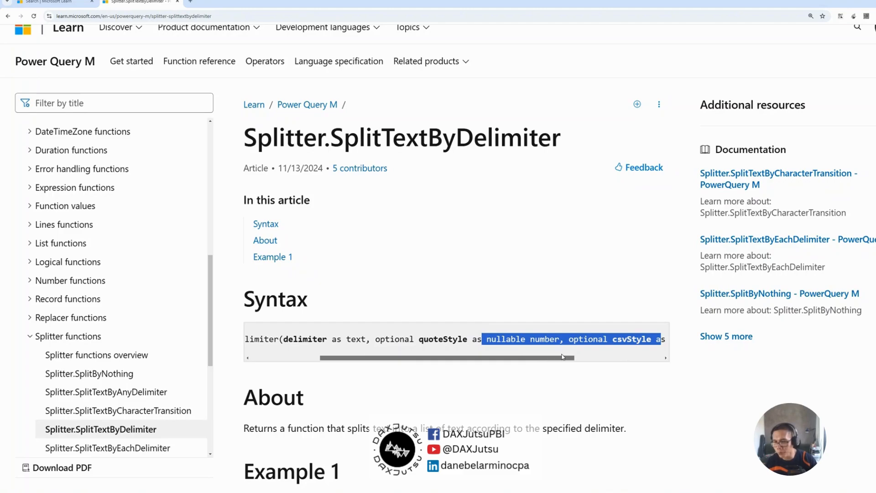
left_click_drag(562, 357, 427, 341)
double_click(419, 339)
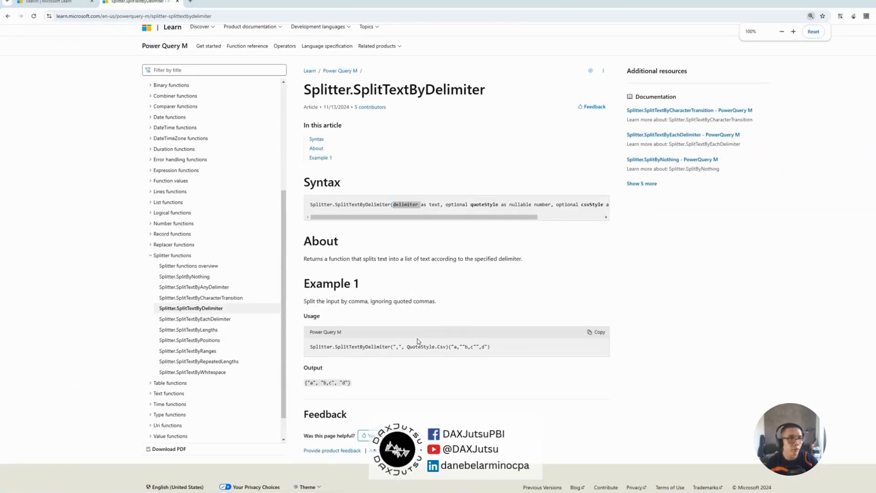
Switch back to the Power Query Editor and try to append the Values column in parentheses to the splitter formula
key("alt+Tab")
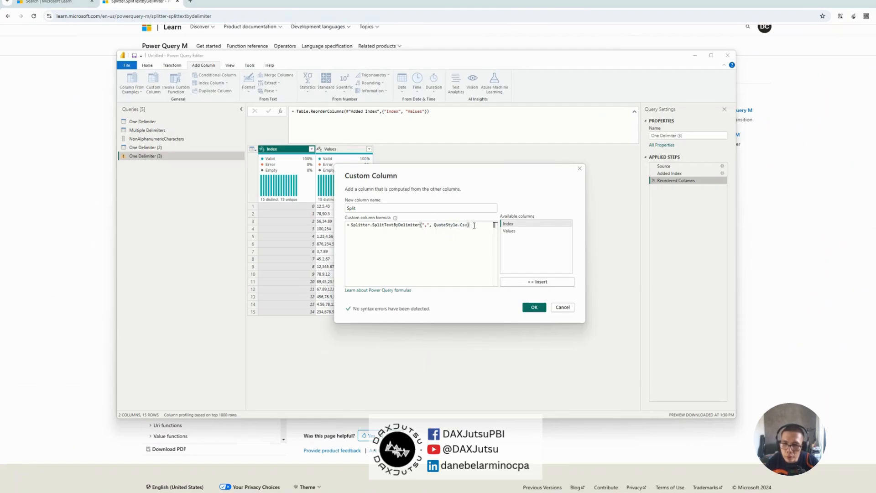
type("[")
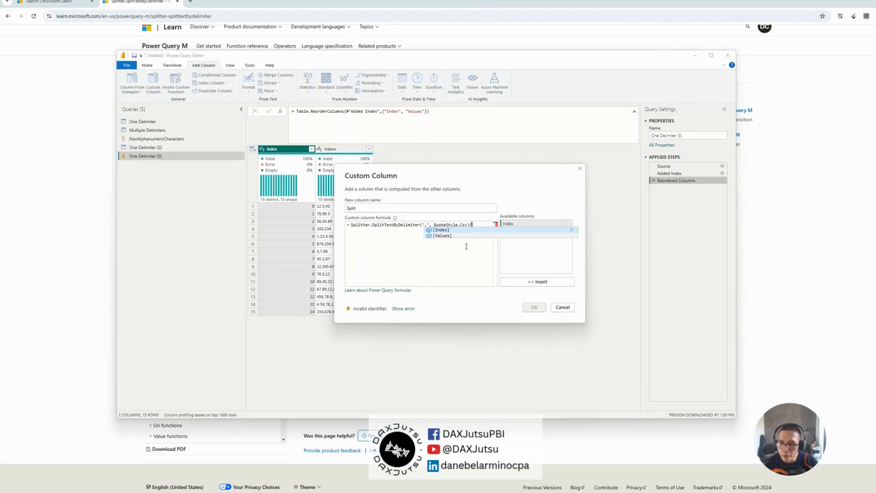
left_click(444, 235)
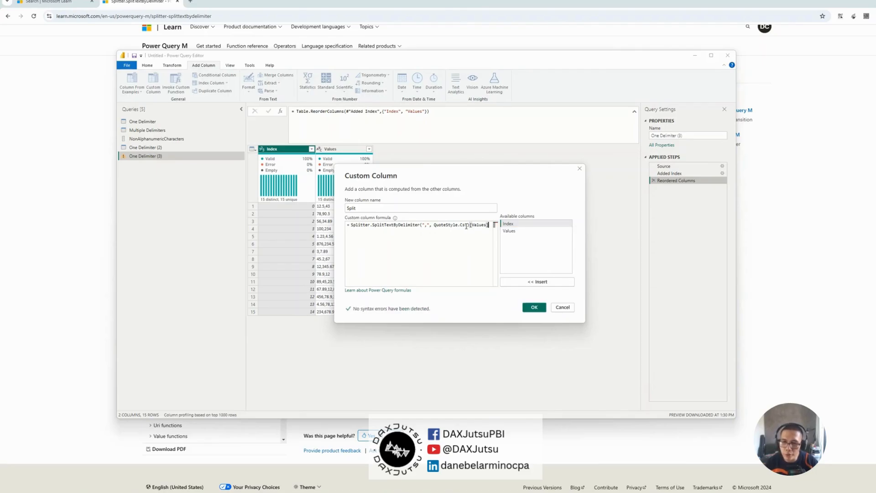
left_click(470, 224)
key("BackSpace")
type("(")
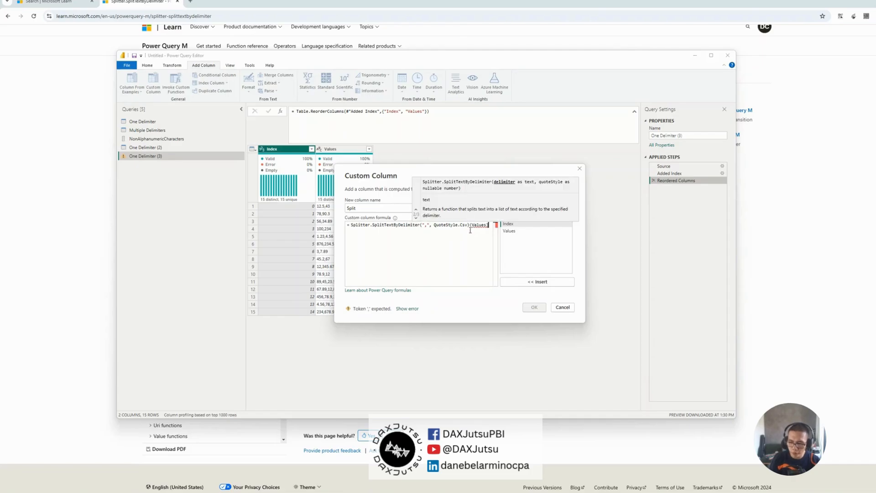
key("BackSpace")
type(")")
type(")")
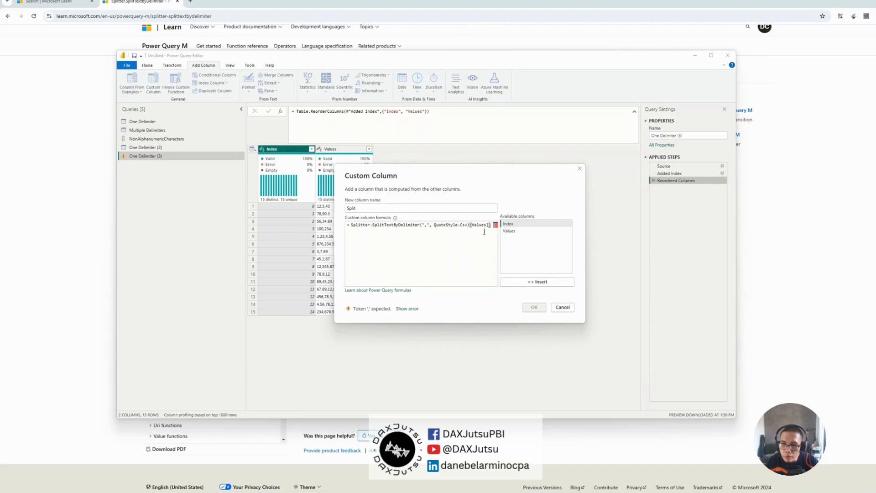
Remove the malformed Values reference from the end of the splitter formula, keeping only Splitter.SplitTextByDelimiter(",", QuoteStyle.Csv)
left_click_drag(495, 187, 411, 166)
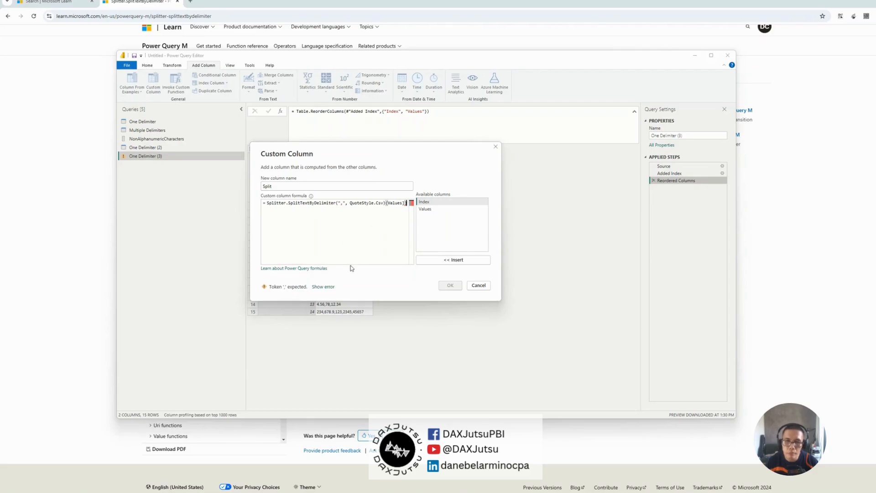
left_click_drag(387, 204, 425, 210)
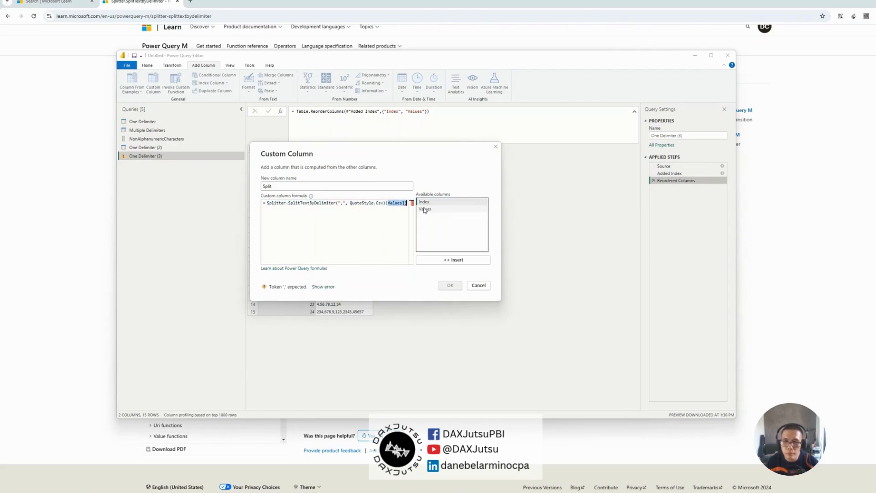
left_click(381, 210)
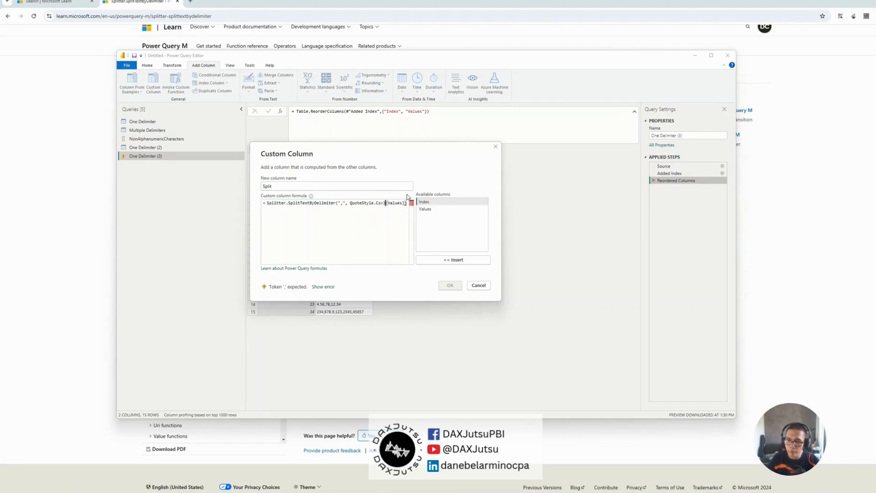
key("BackSpace")
key("BackSpace")
key("BackSpace")
key("BackSpace")
key("BackSpace")
key("BackSpace")
key("BackSpace")
key("BackSpace")
key("BackSpace")
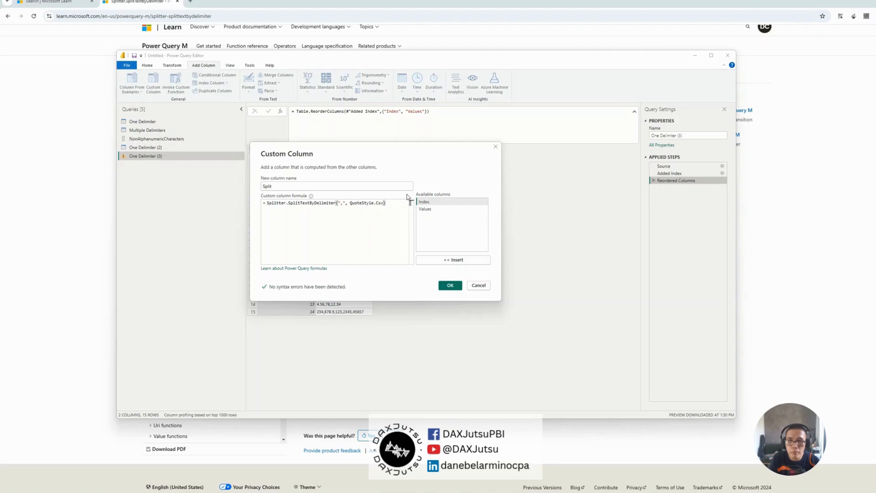
Append ([Values]) to the splitter formula and create the Split column
type("([Values")
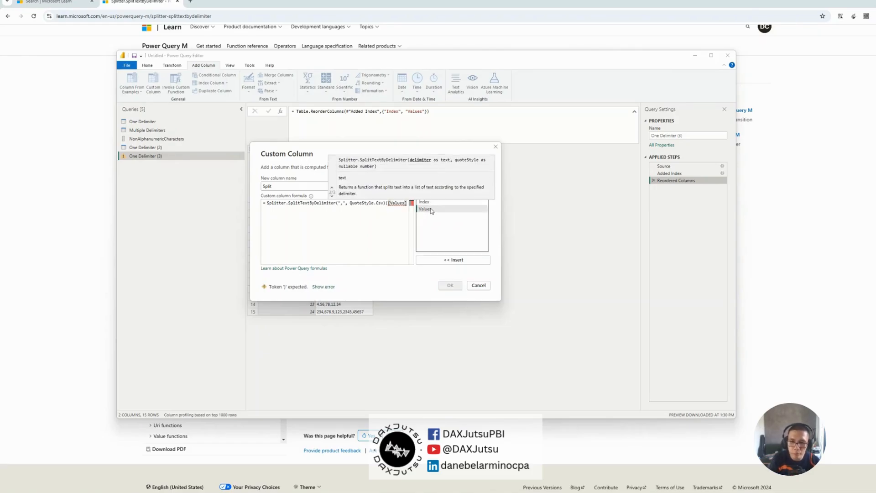
double_click(420, 210)
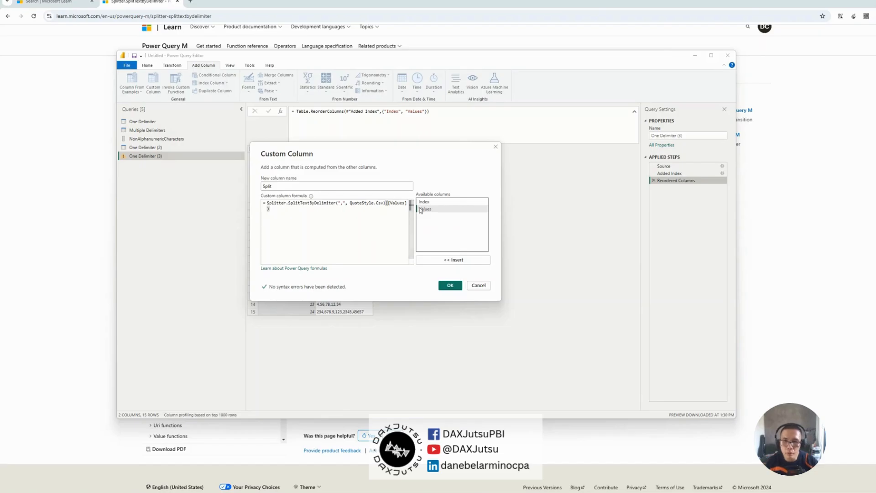
left_click(386, 217)
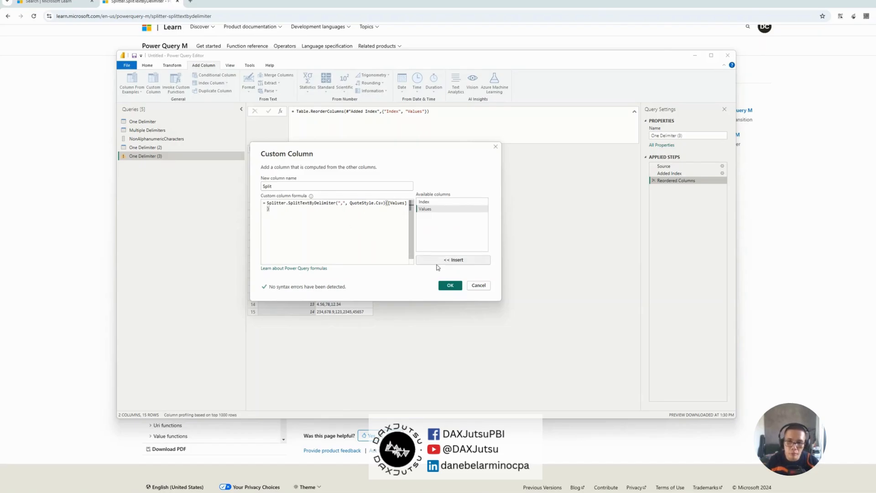
left_click(450, 285)
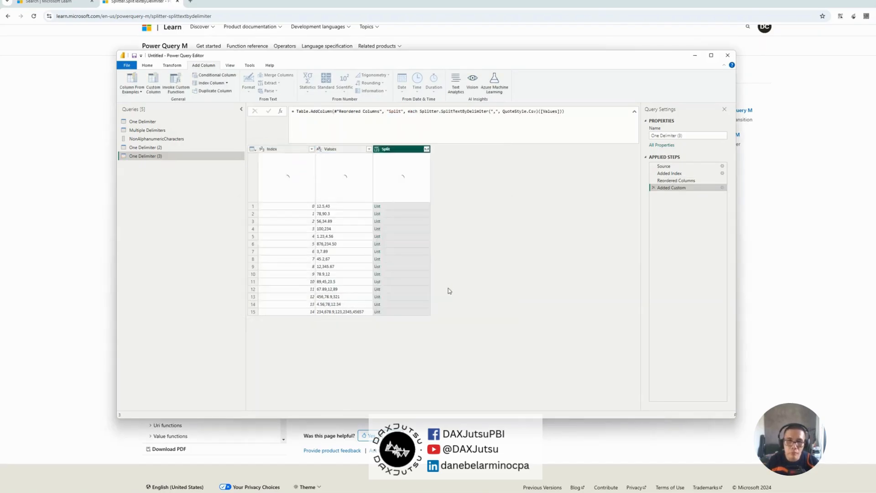
Preview the lists in several rows of the Split column, enlarging the preview area, and expand the column to new rows
left_click(395, 206)
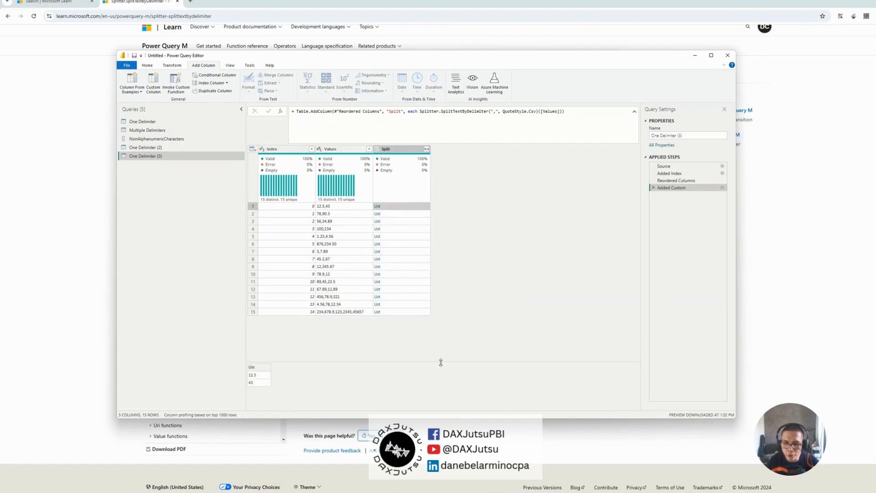
left_click_drag(440, 362, 440, 348)
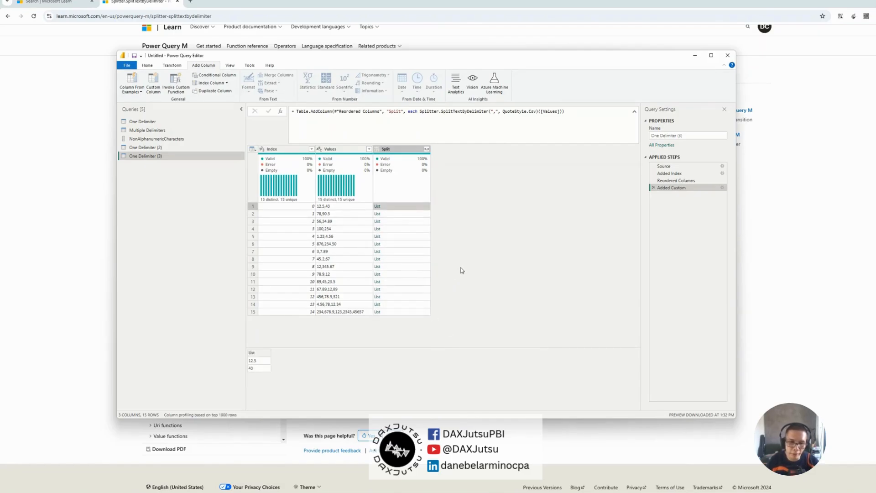
left_click(411, 215)
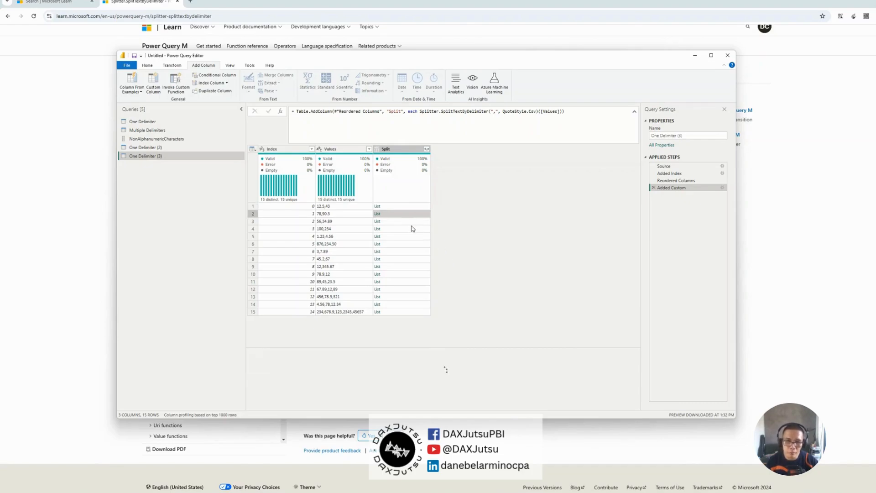
left_click(412, 228)
left_click(414, 244)
left_click(417, 266)
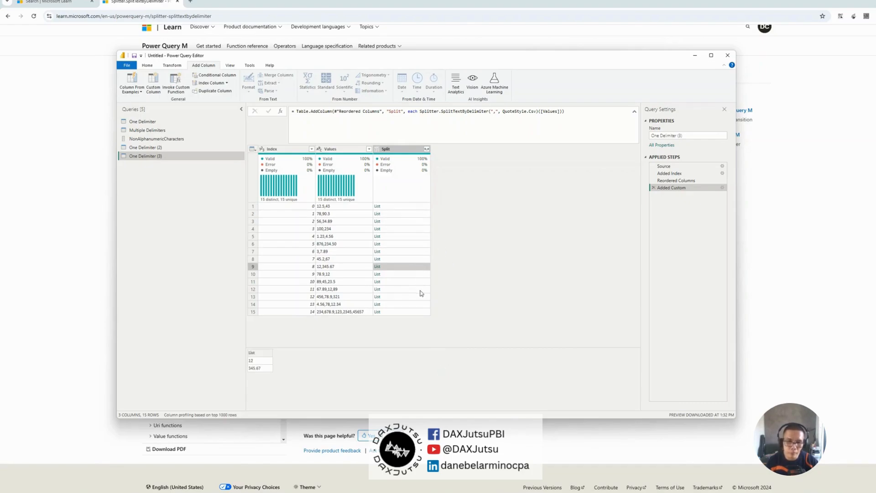
left_click(426, 149)
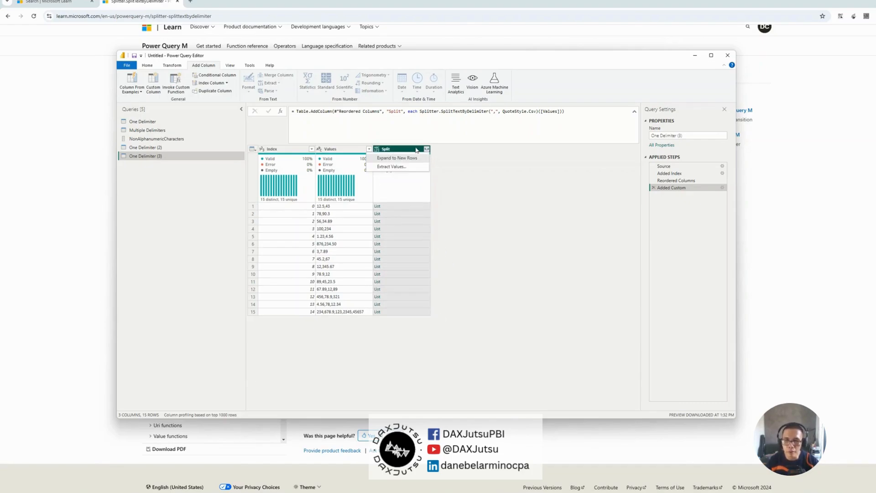
left_click(395, 160)
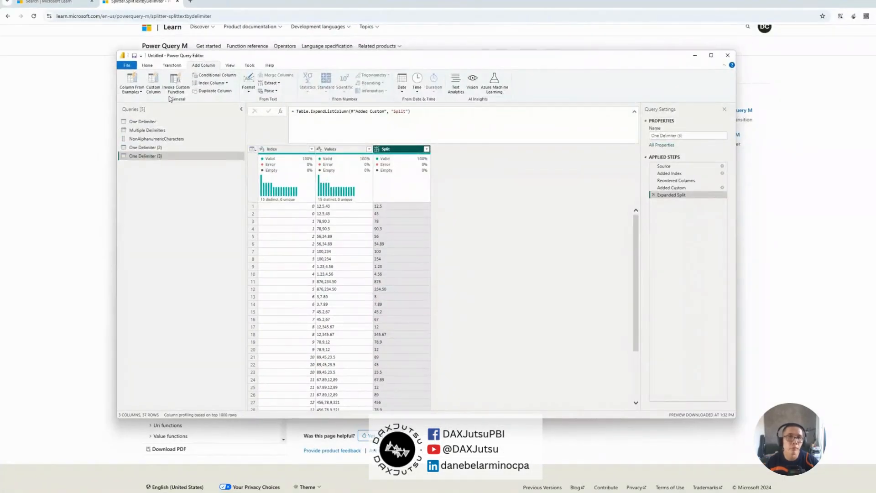
Open the Multiple Delimiters query and preview the full value in its first row
left_click(99, 126)
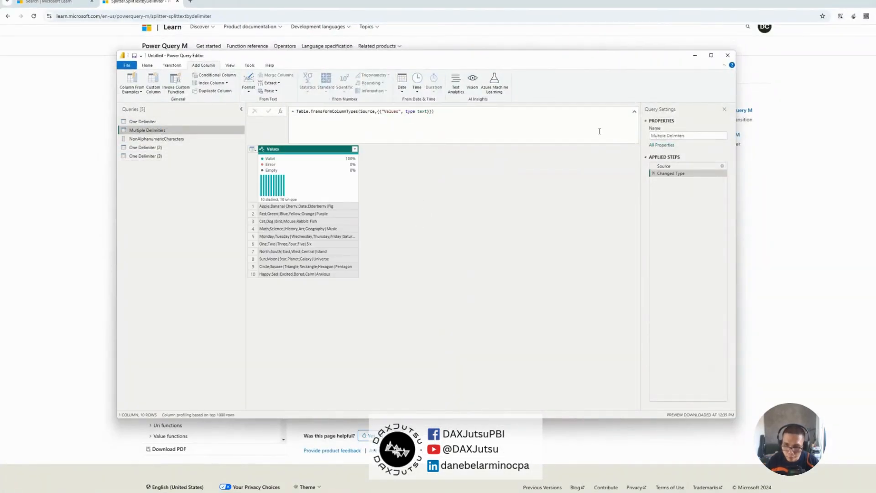
left_click(292, 208)
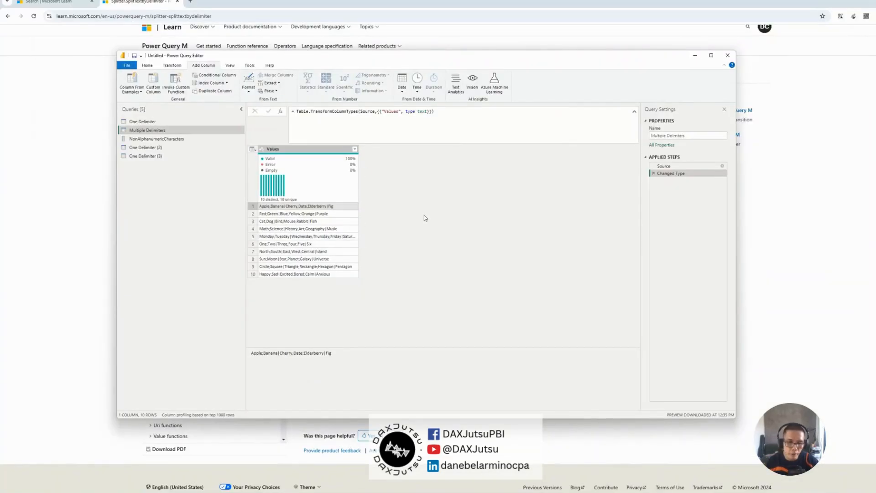
Switch to the Microsoft Learn documentation in the browser, open the Splitter.SplitTextByAnyDelimiter article, examine its syntax and copy the Example 1 usage code
left_click(44, 105)
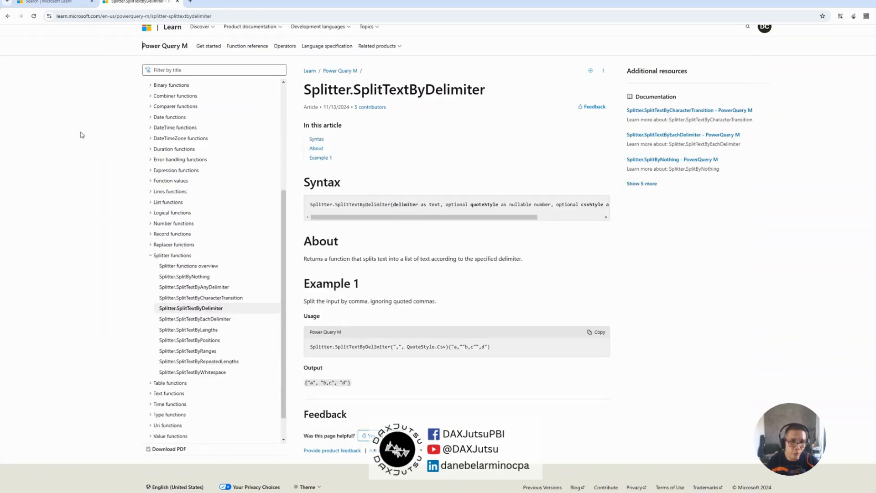
scroll(224, 222, "down", 1)
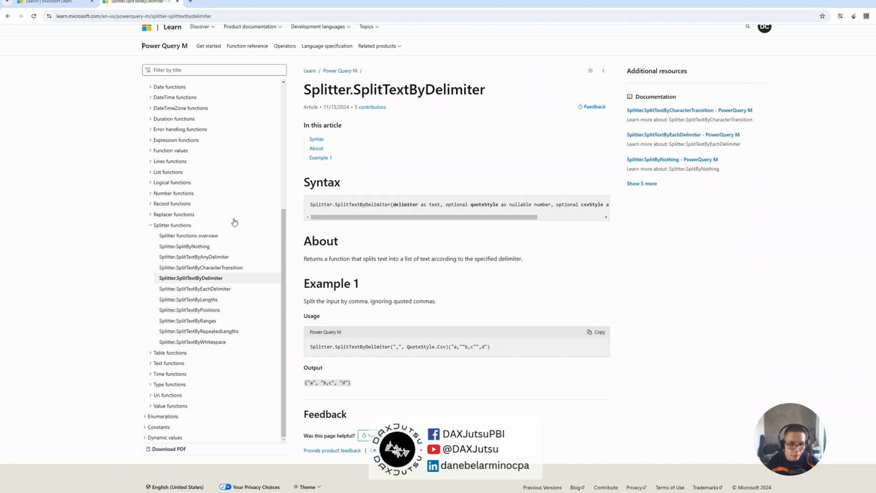
left_click(216, 257)
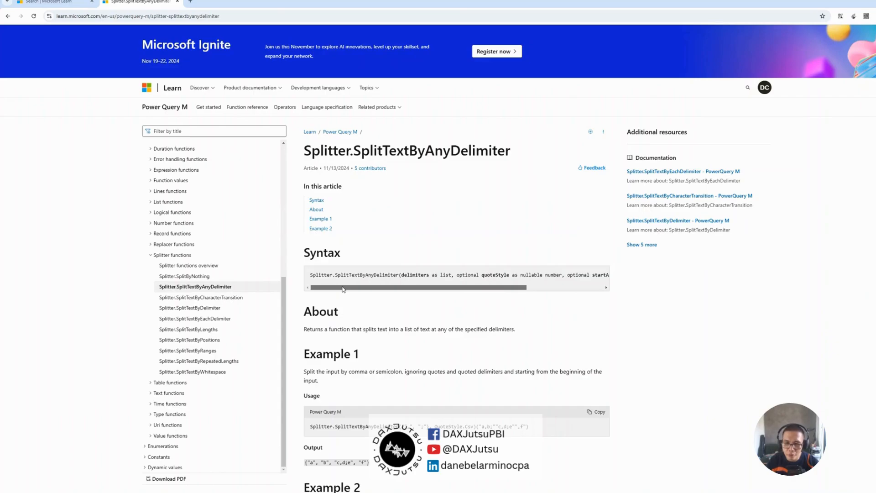
left_click_drag(402, 275, 609, 284)
scroll(612, 292, "down", 2)
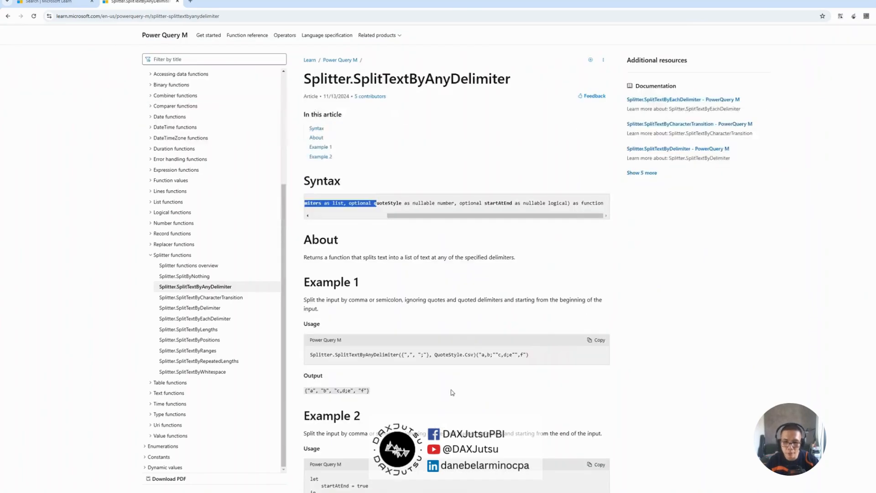
left_click(601, 341)
Switch back to the Power Query Editor and start a custom column with the copied Splitter.SplitTextByAnyDelimiter example as its formula
key("alt+Tab")
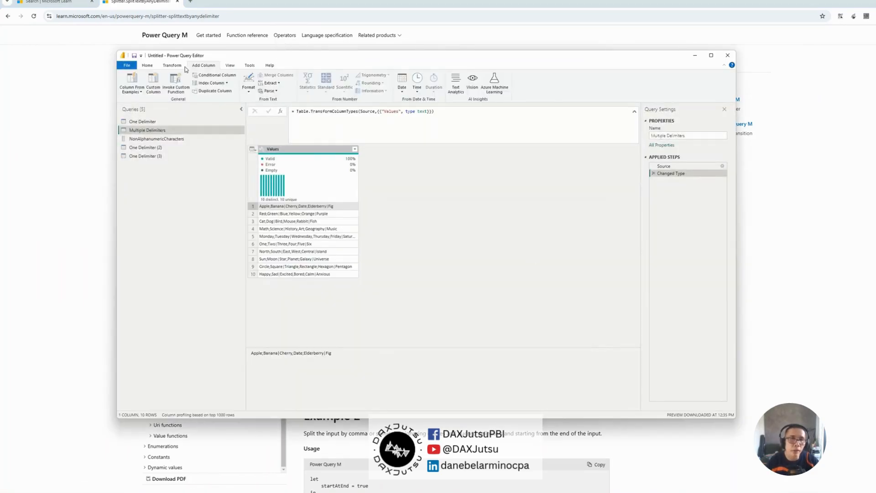
left_click(153, 83)
left_click(358, 227)
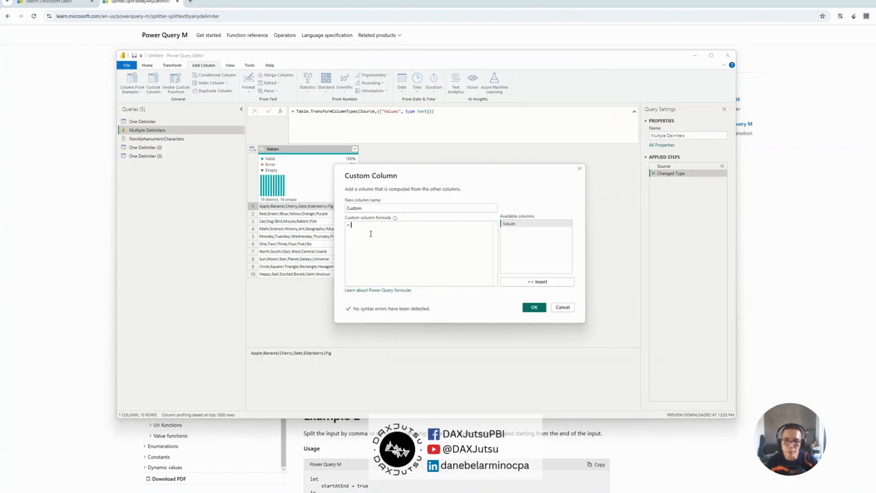
key("ctrl+v")
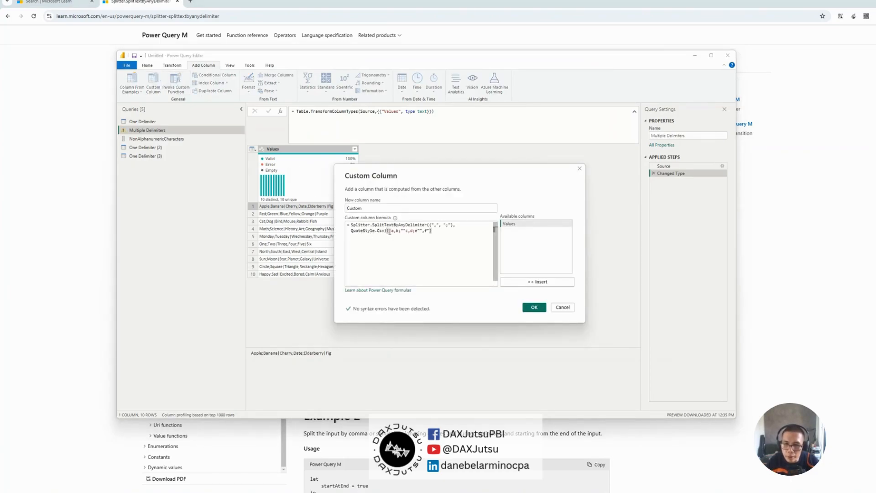
Replace the sample text in the formula's final parentheses with the Values column and move the dialog clear of the data
left_click_drag(389, 232, 431, 231)
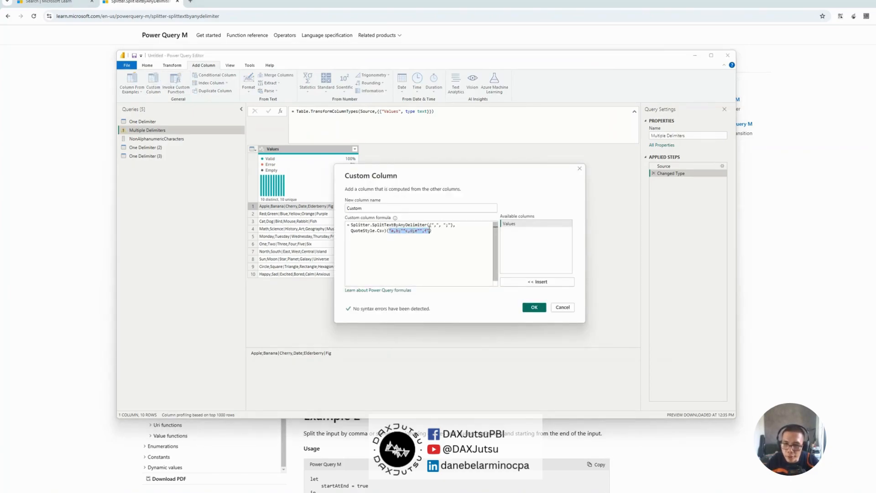
double_click(529, 223)
left_click_drag(425, 179, 497, 189)
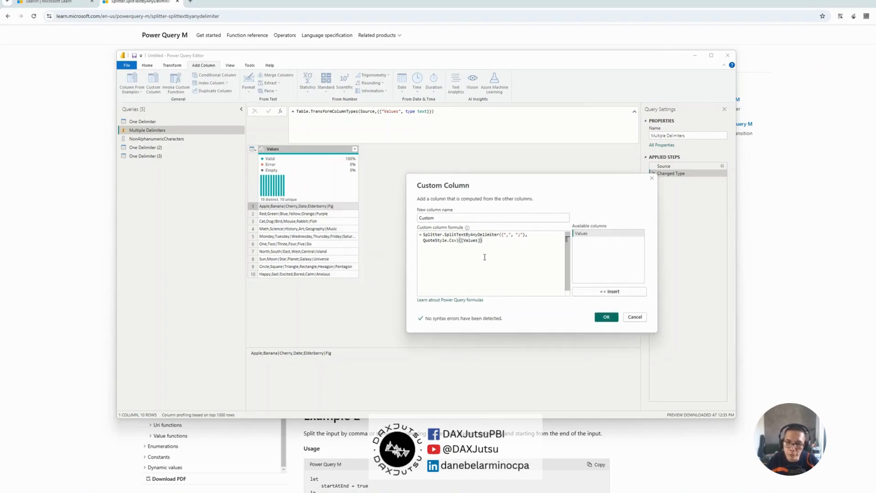
Add "|" as a third delimiter after ";" in the formula's delimiter list
left_click(508, 234)
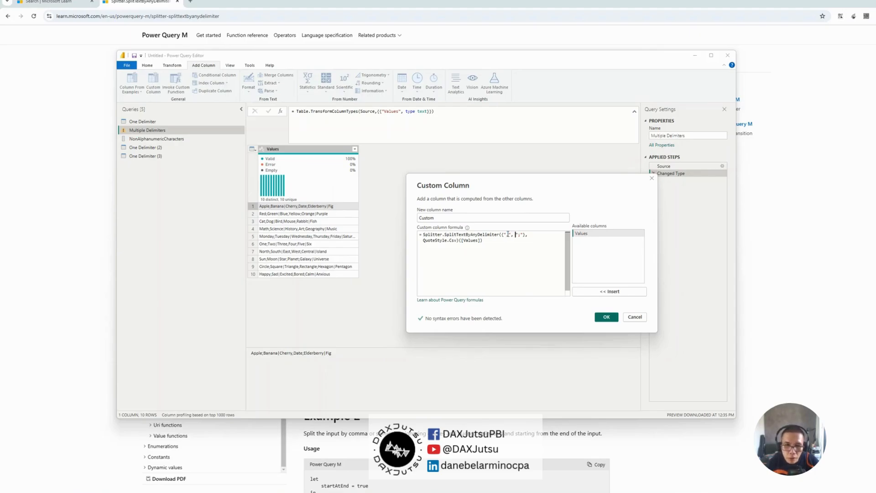
key("Right")
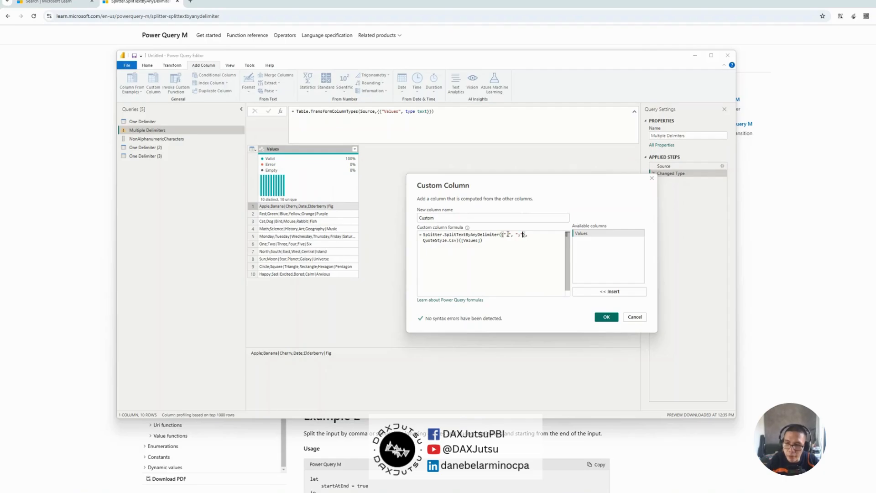
type(", \"|\"")
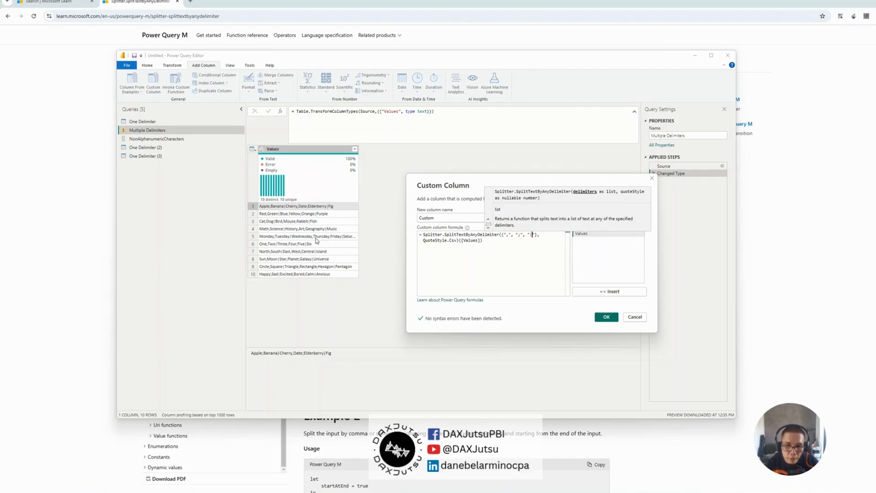
left_click(549, 257)
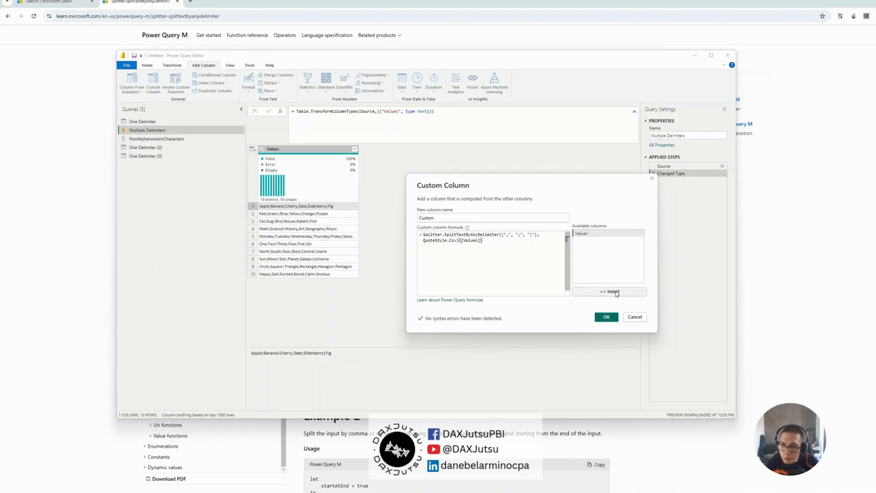
Name the new column Split and create it
double_click(447, 216)
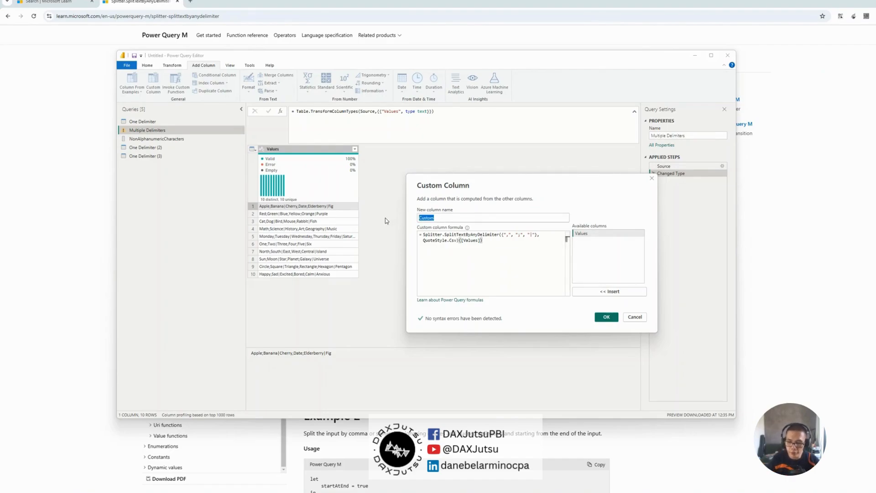
type("Split")
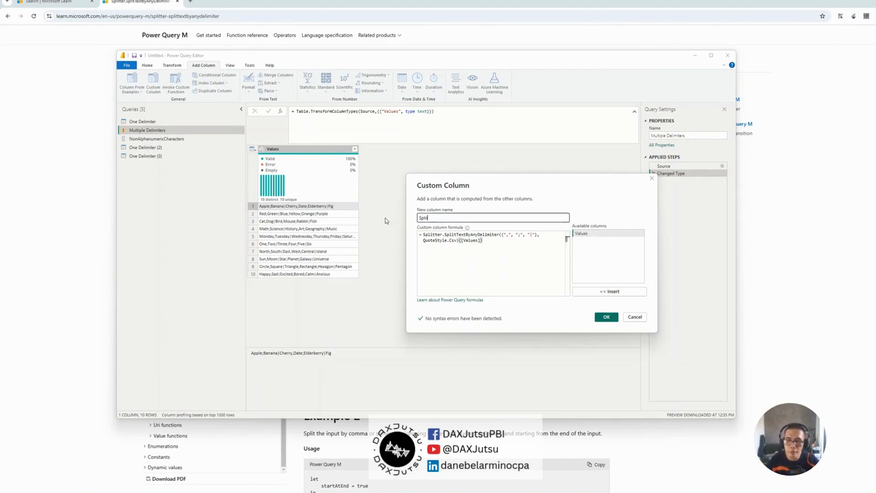
left_click(607, 317)
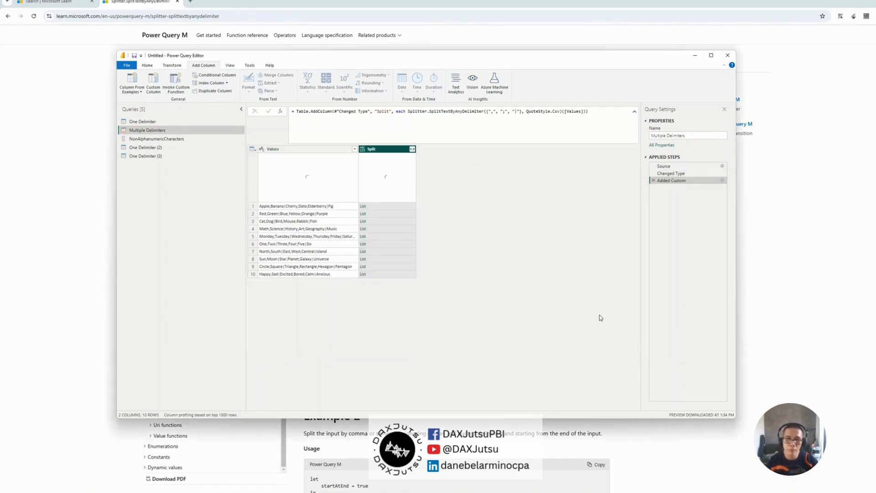
Enlarge the preview area and examine the lists in several rows of the new Split column
left_click(407, 206)
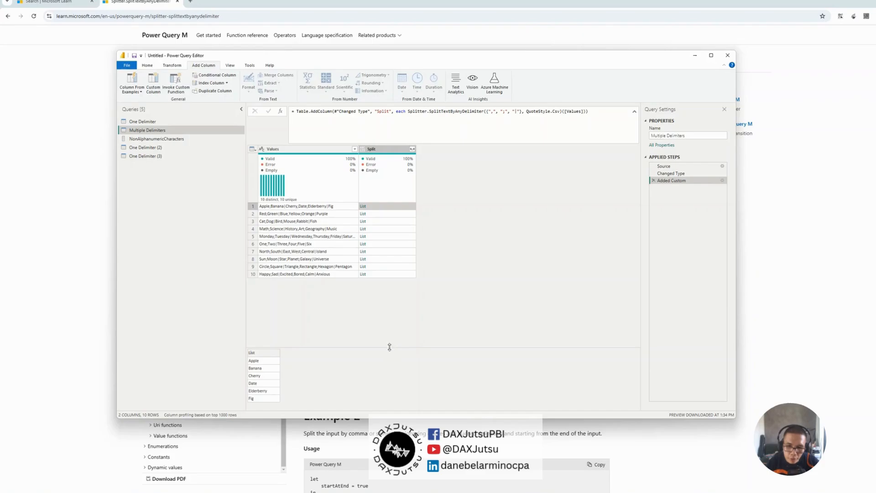
left_click_drag(389, 348, 389, 317)
left_click(394, 222)
left_click(395, 245)
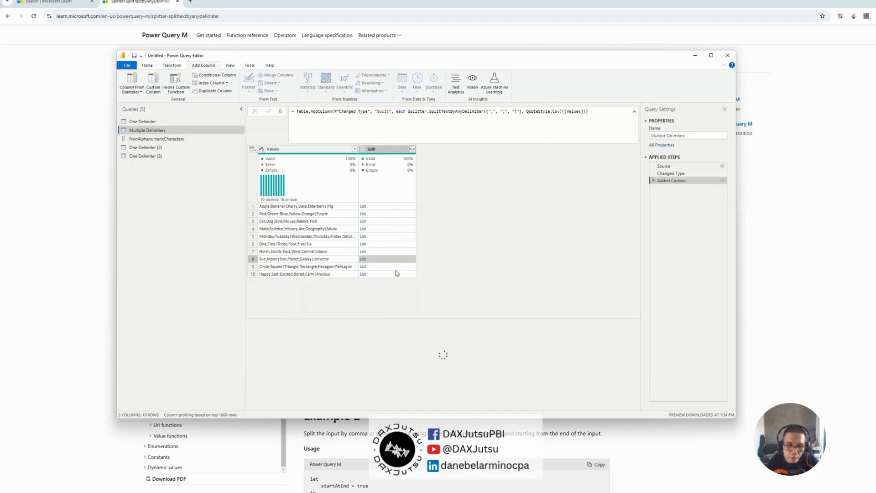
left_click(317, 274)
left_click(393, 276)
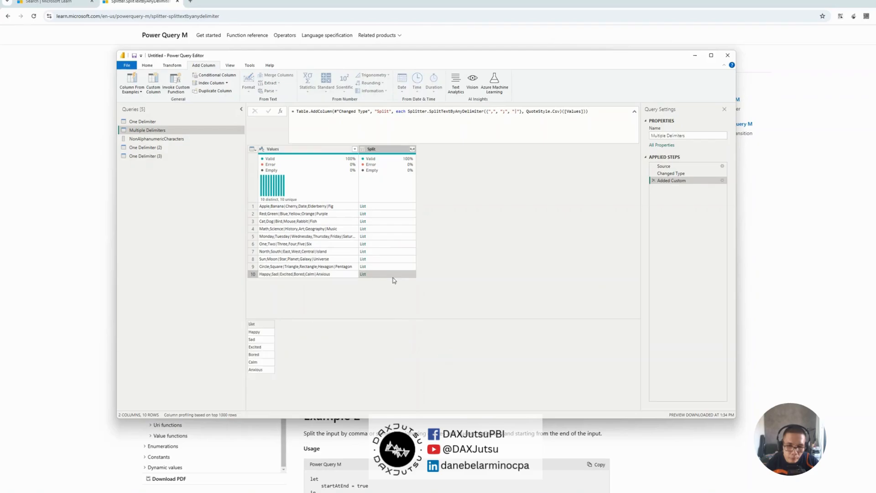
Expand the lists in the Split column to new rows and look through the resulting table
left_click(412, 150)
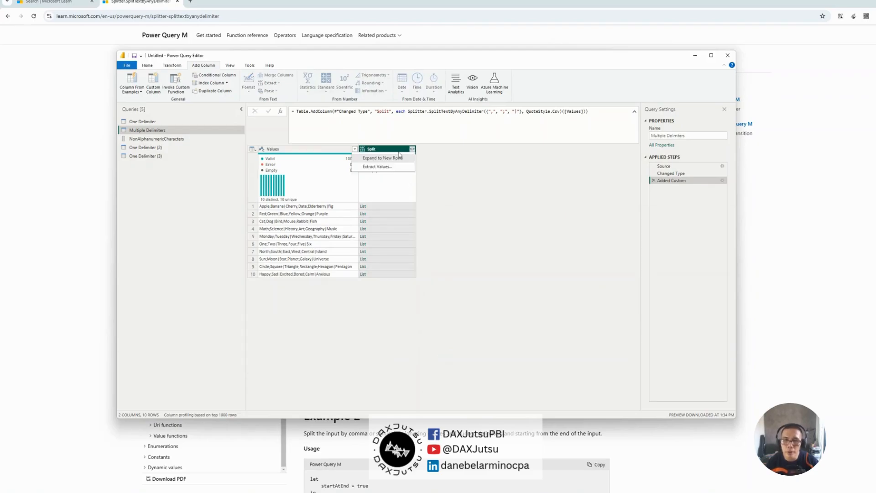
left_click(392, 160)
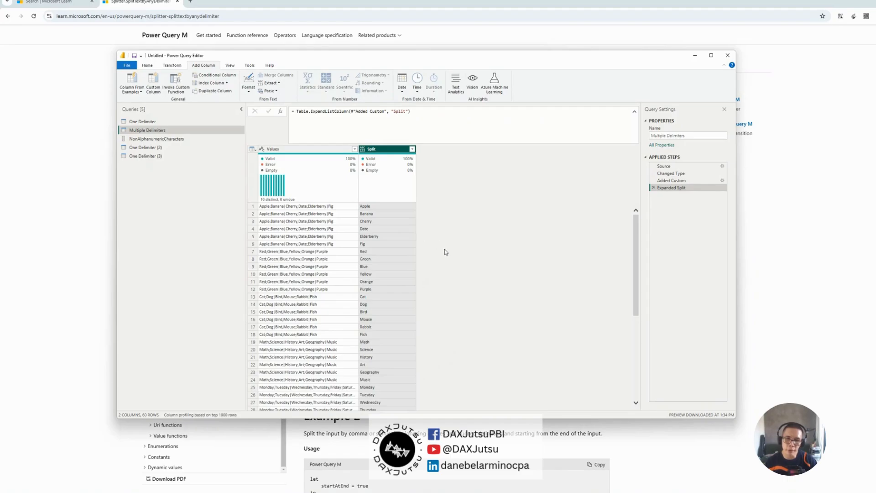
scroll(444, 251, "down", 10)
scroll(442, 258, "up", 10)
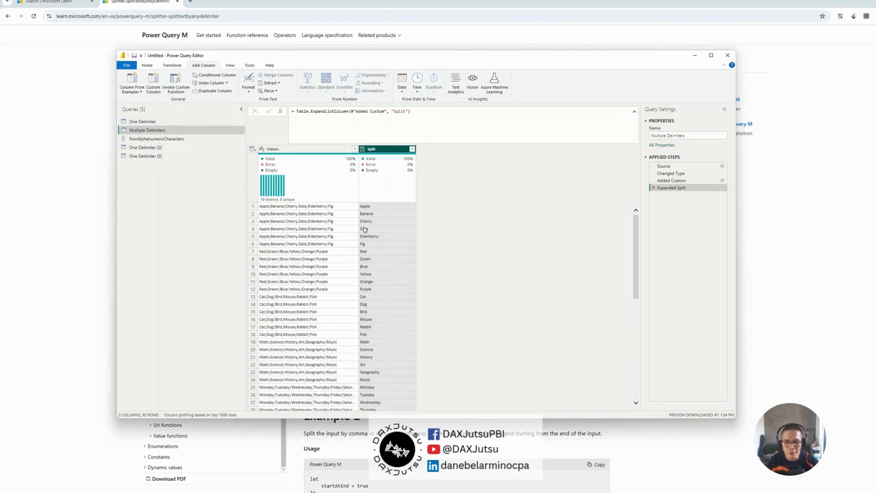
scroll(365, 229, "down", 5)
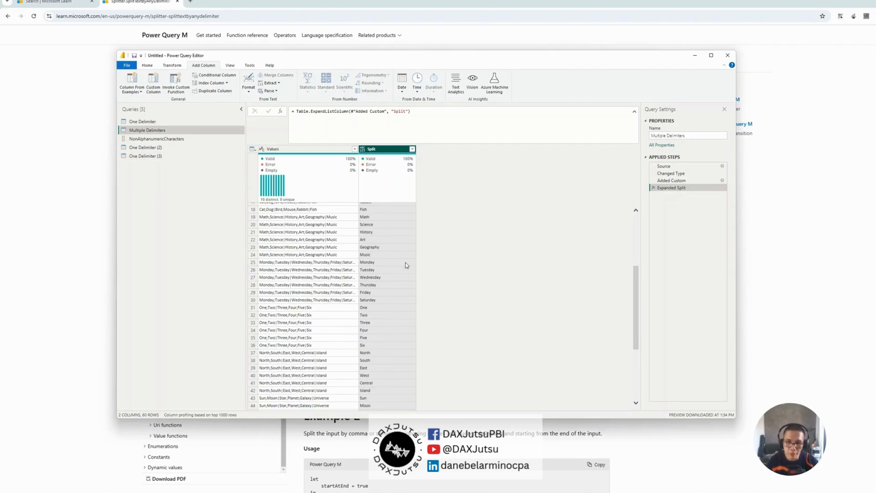
scroll(406, 263, "up", 5)
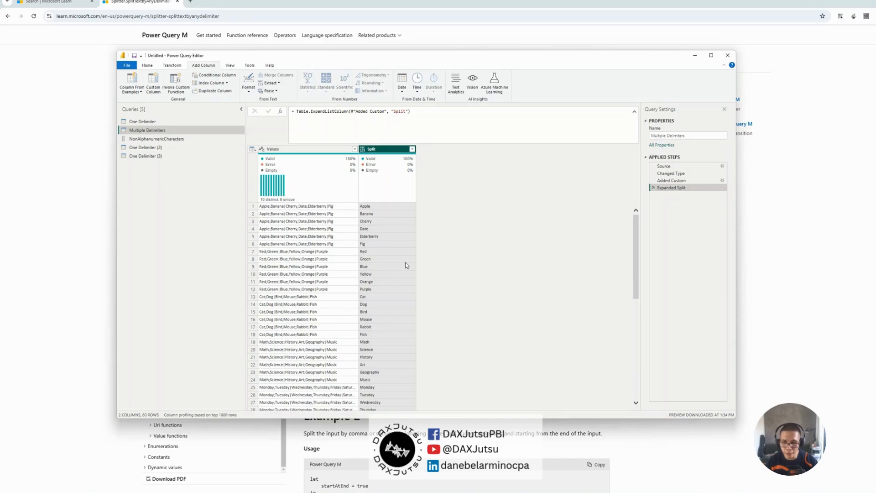
Open the NonAlphanumericCharacters query and comment out the List.Difference line in its formula with //
left_click(181, 140)
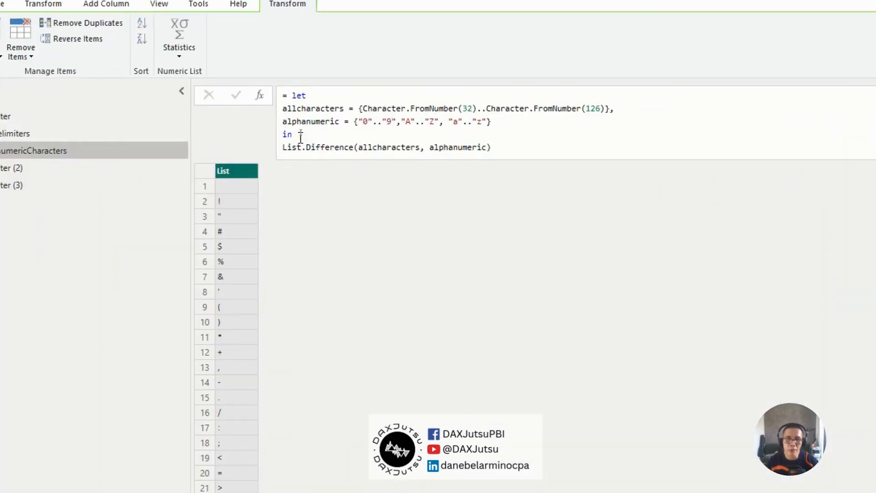
left_click(295, 111)
left_click(677, 138)
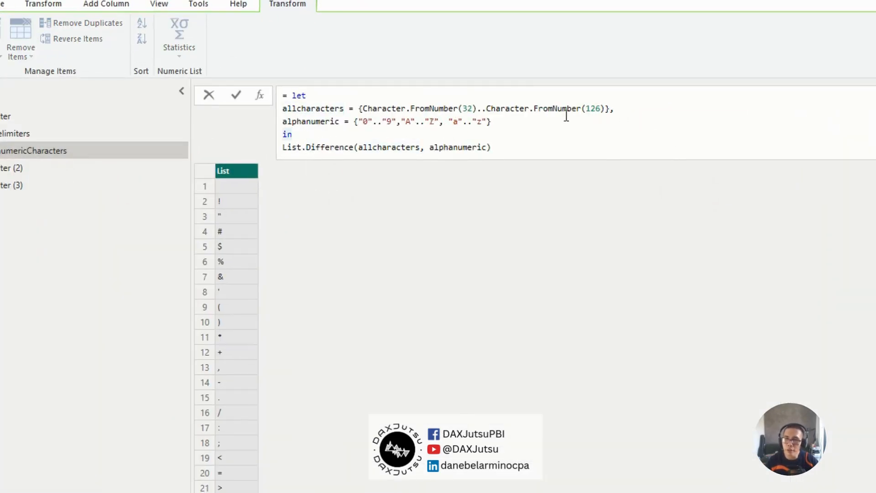
left_click(282, 148)
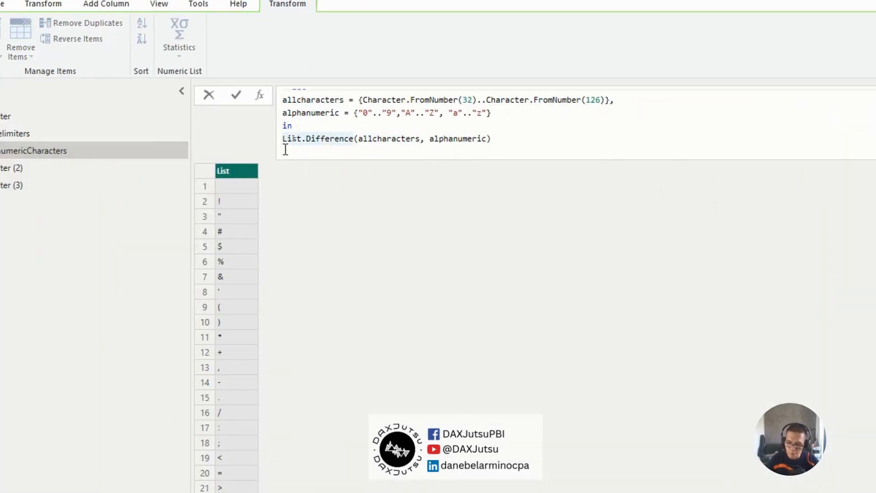
type("//")
left_click(592, 142)
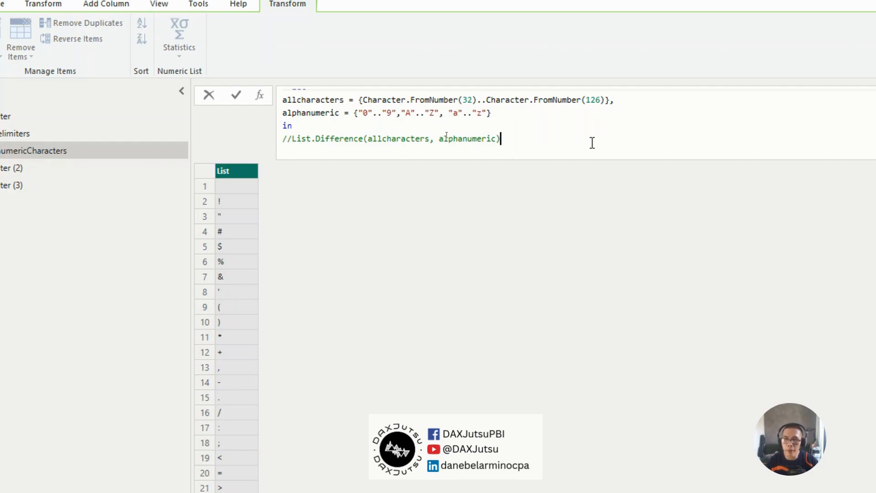
scroll(315, 125, "up", 1)
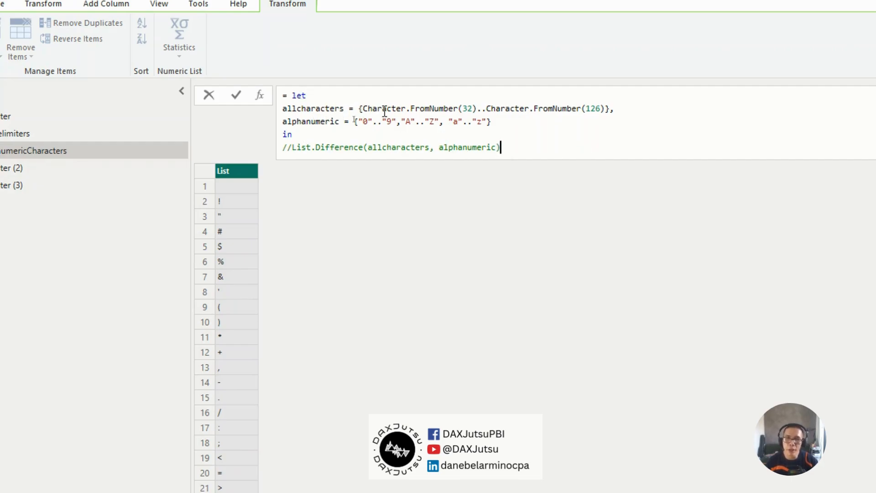
Examine the start and end character numbers, 32 and 126, in the allcharacters definition
left_click(354, 121)
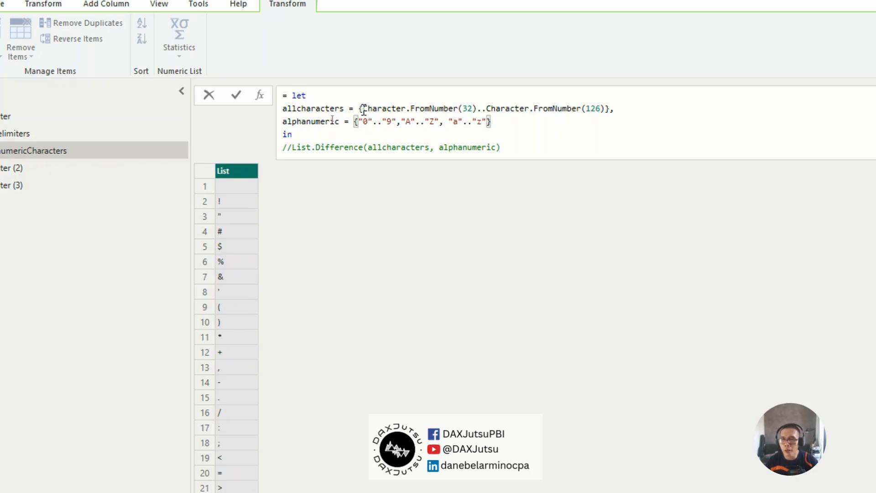
left_click_drag(364, 109, 470, 110)
left_click(477, 109)
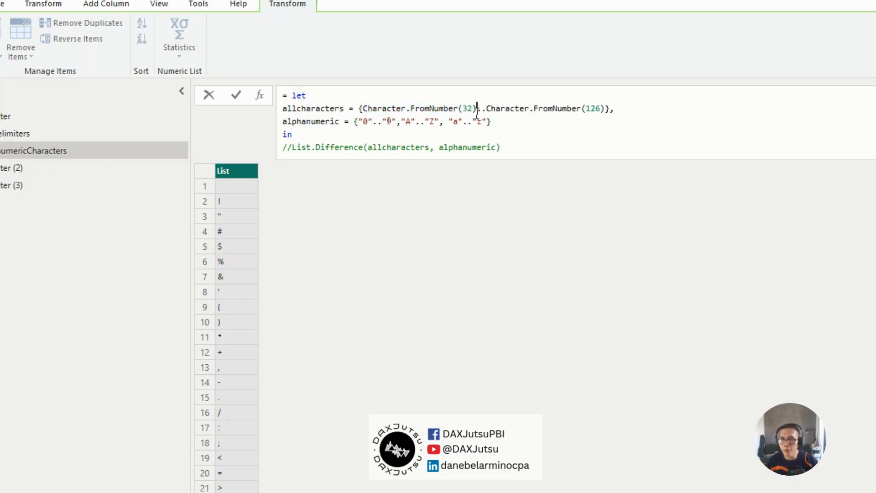
double_click(470, 111)
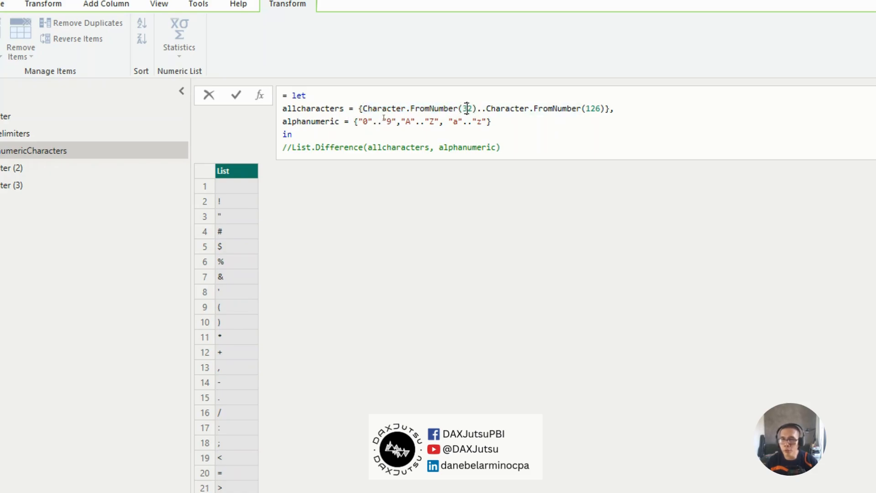
double_click(593, 108)
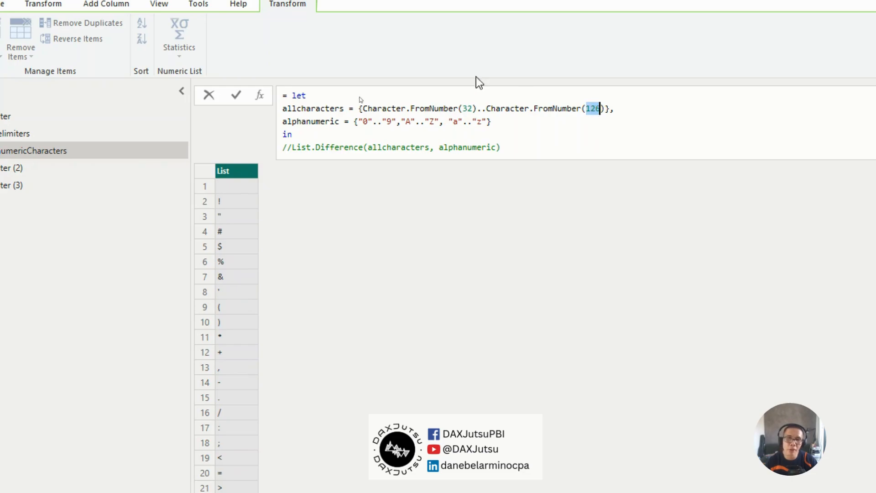
Add allcharacters as the output on a new line below the commented-out expression, apply the formula and look through the list
double_click(335, 108)
left_click(570, 154)
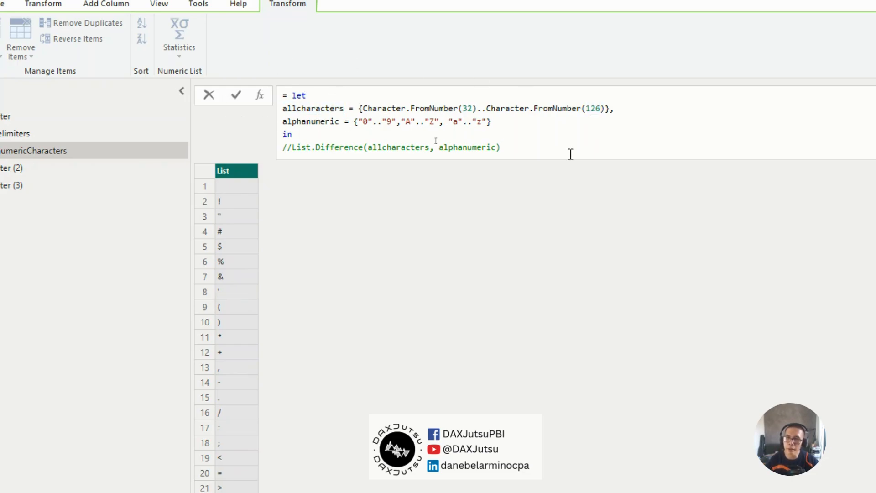
scroll(572, 150, "down", 1)
key("Return")
type("allcharacters")
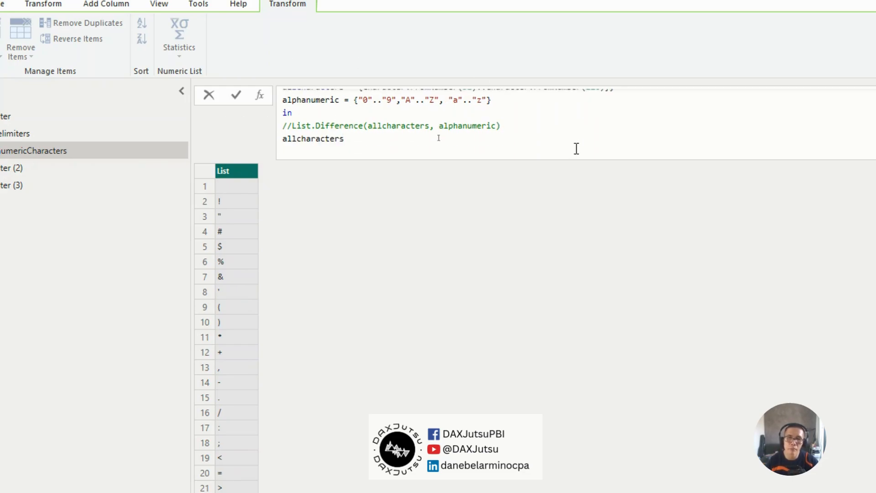
left_click(586, 296)
scroll(240, 226, "down", 5)
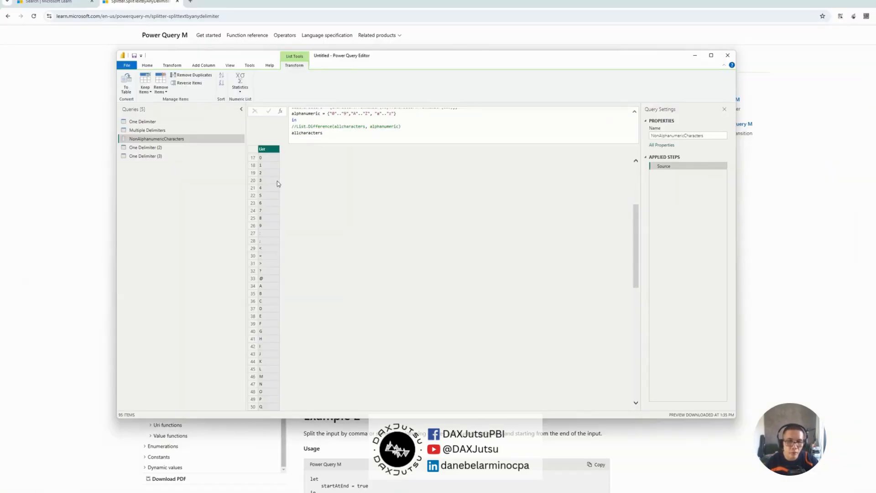
scroll(283, 253, "down", 14)
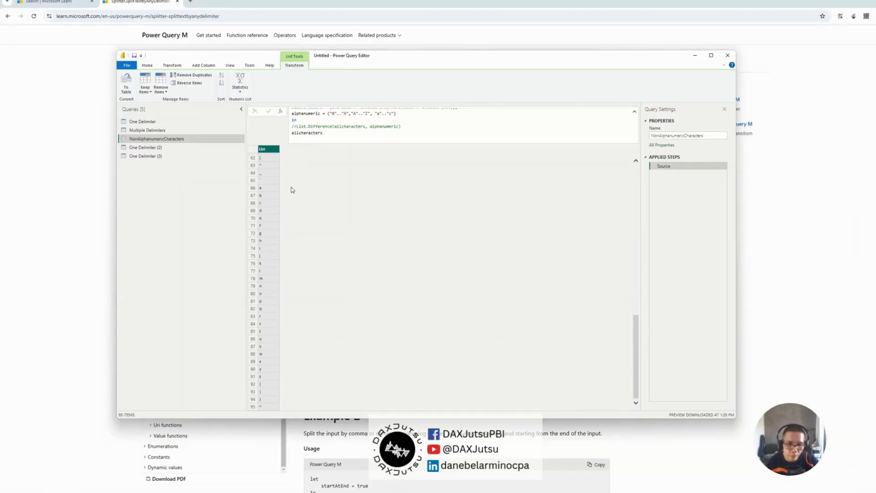
scroll(292, 189, "up", 8)
scroll(352, 192, "up", 15)
scroll(636, 133, "up", 2)
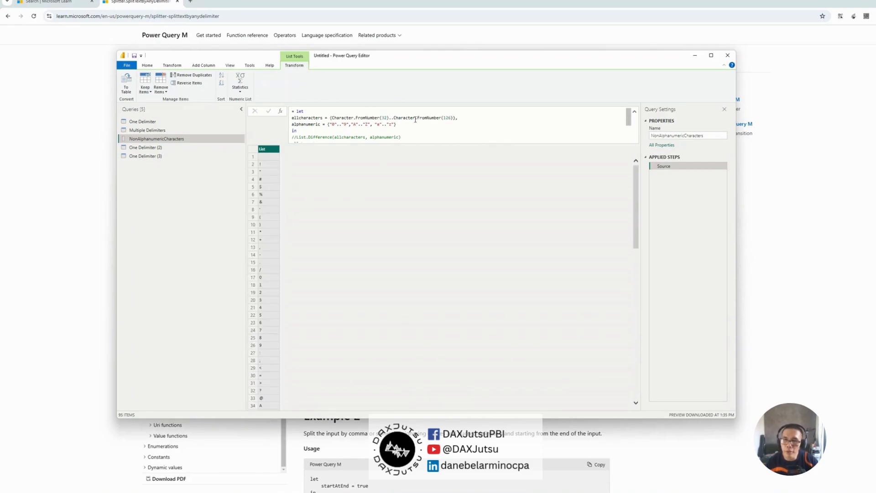
Set the ending character number of the allcharacters range to 200 and examine the additional characters in the list
double_click(446, 118)
type("200")
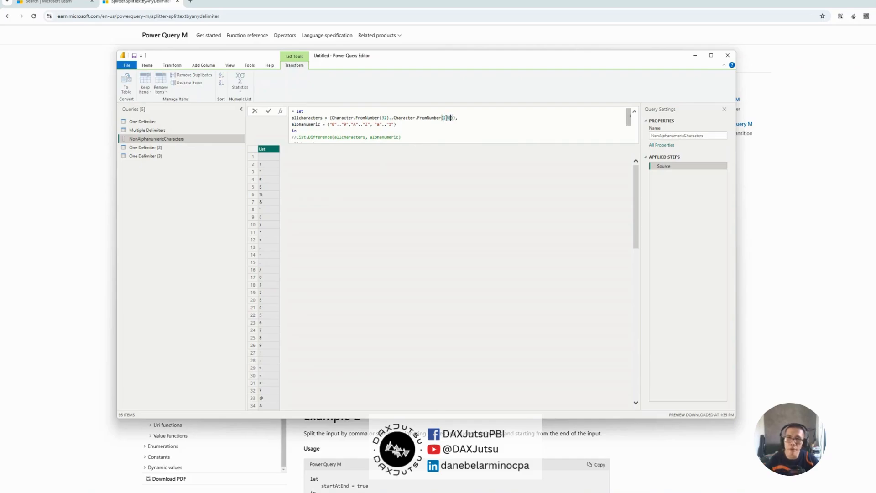
key("Return")
scroll(409, 291, "down", 20)
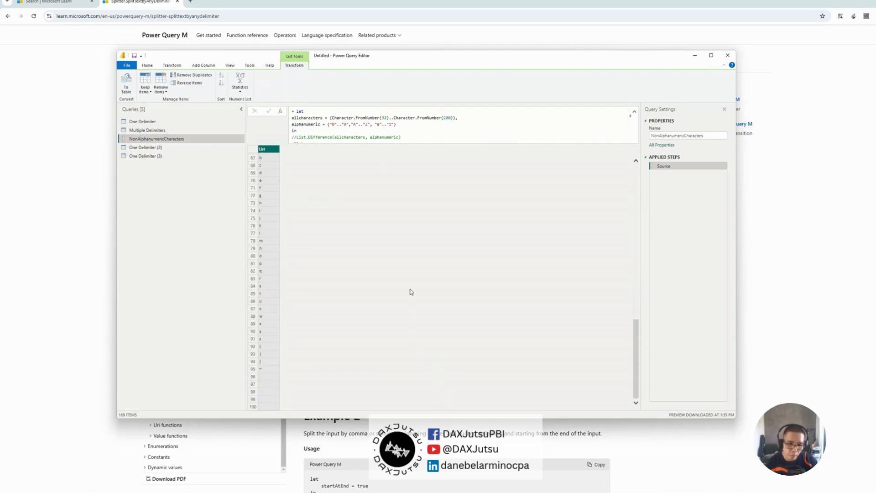
scroll(410, 291, "down", 6)
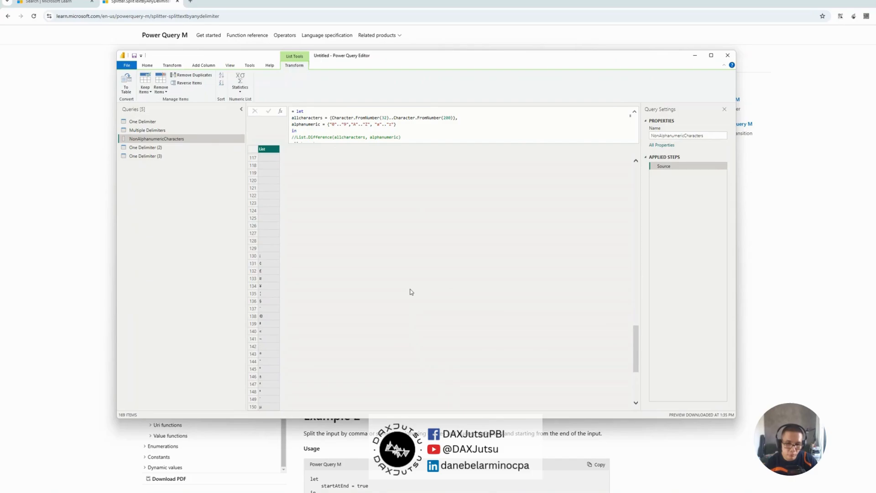
scroll(410, 291, "down", 6)
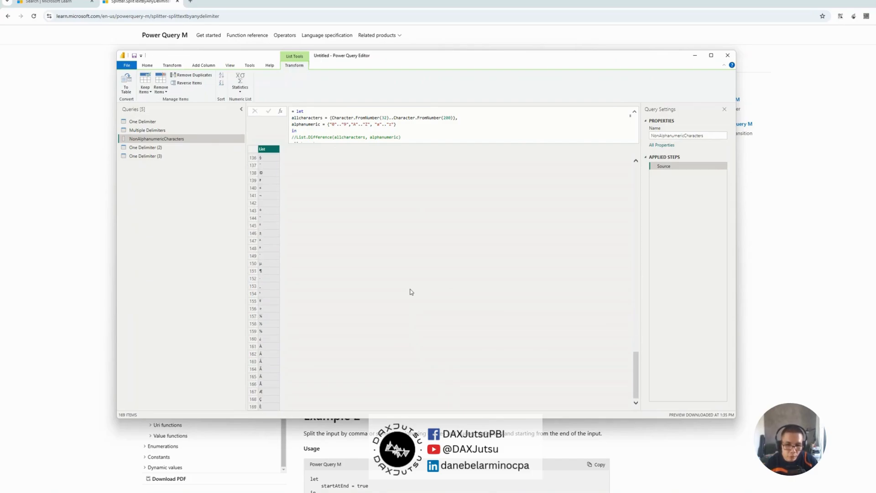
left_click(261, 347)
scroll(264, 283, "down", 3)
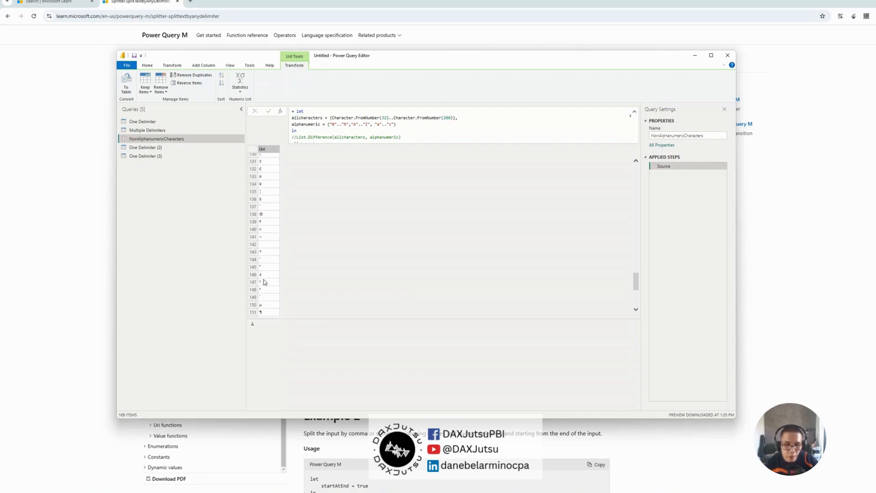
left_click_drag(329, 319, 327, 365)
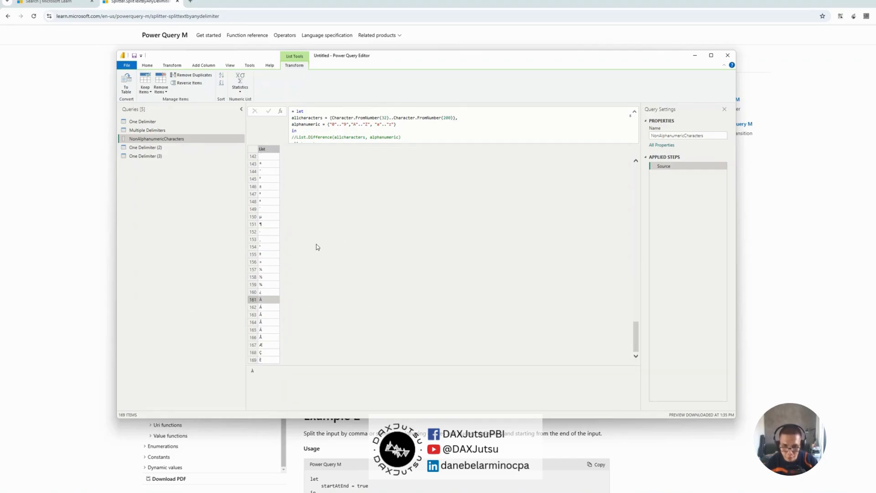
scroll(317, 245, "up", 20)
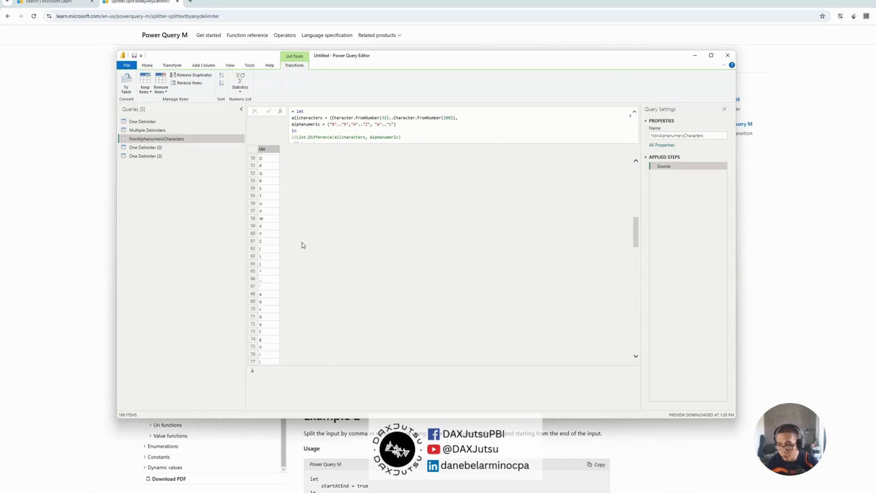
scroll(303, 245, "up", 16)
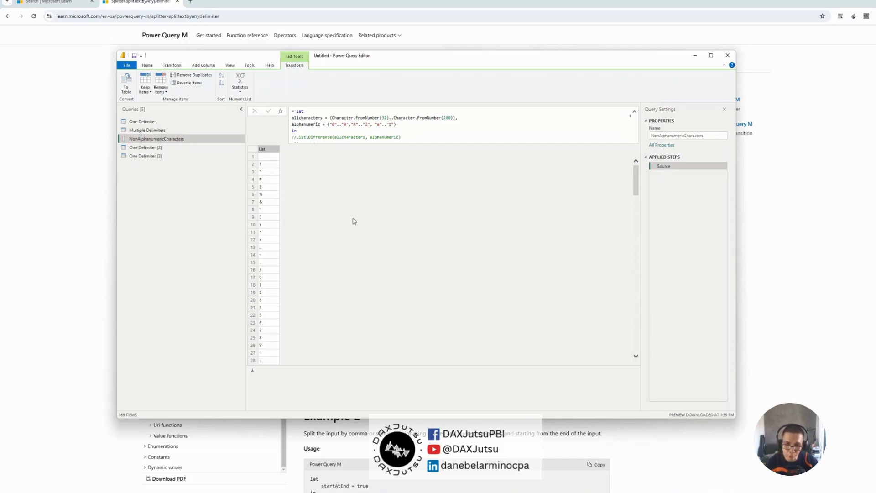
Set the ending character number of the allcharacters range back to 126 and apply the formula
left_click(459, 118)
double_click(448, 117)
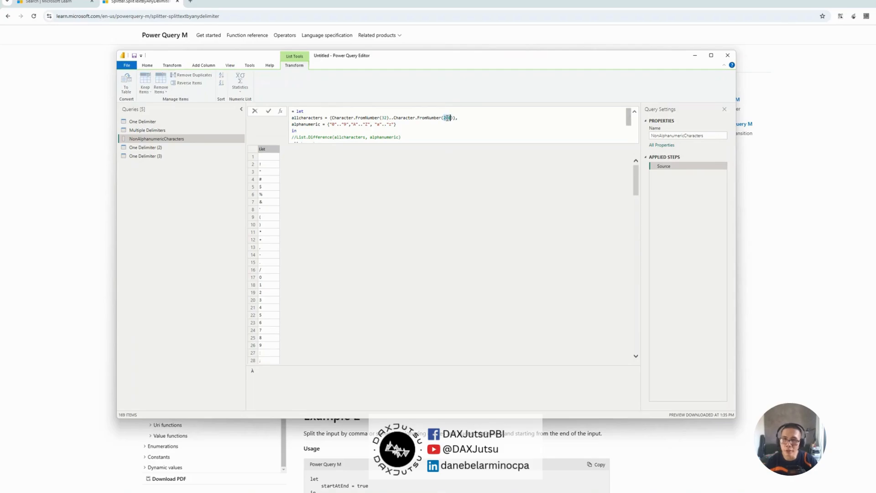
type("126")
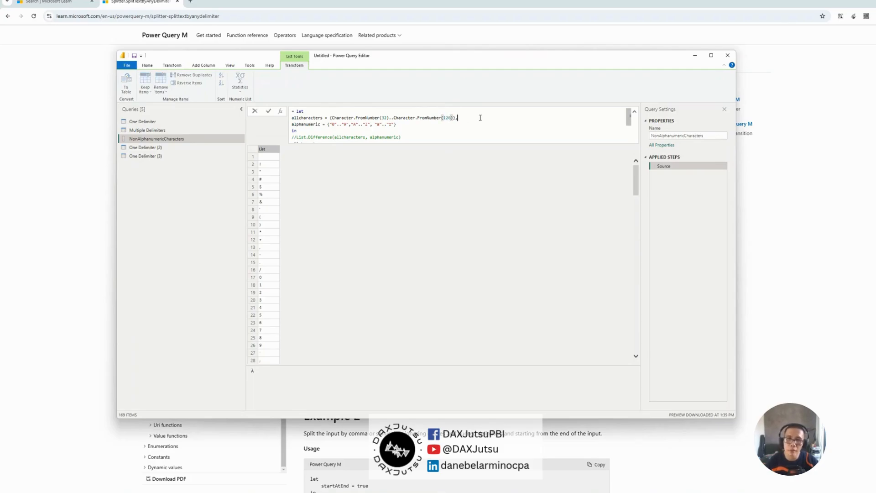
key("Return")
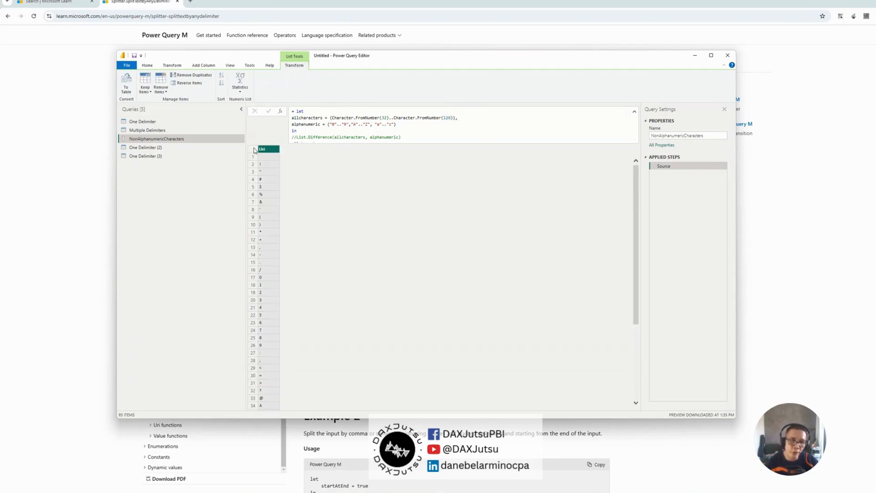
Enlarge the list area and examine the characters from the first to the last item of the list
scroll(295, 330, "down", 20)
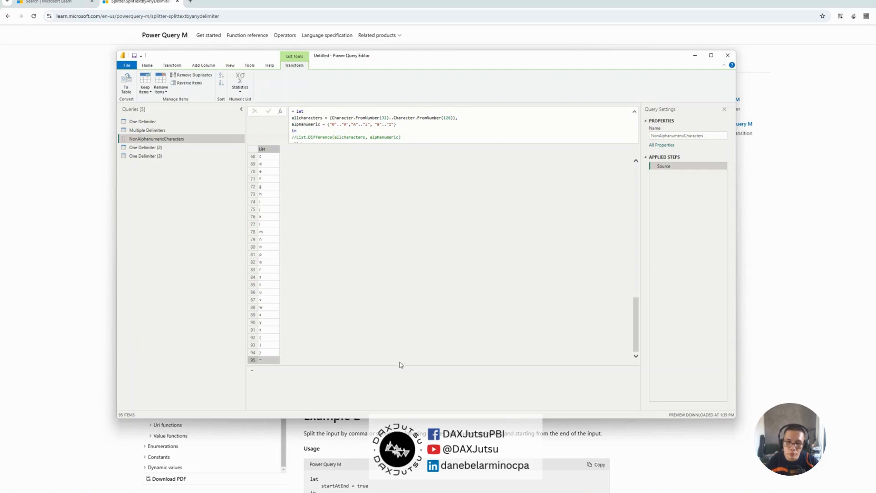
left_click_drag(401, 365, 400, 391)
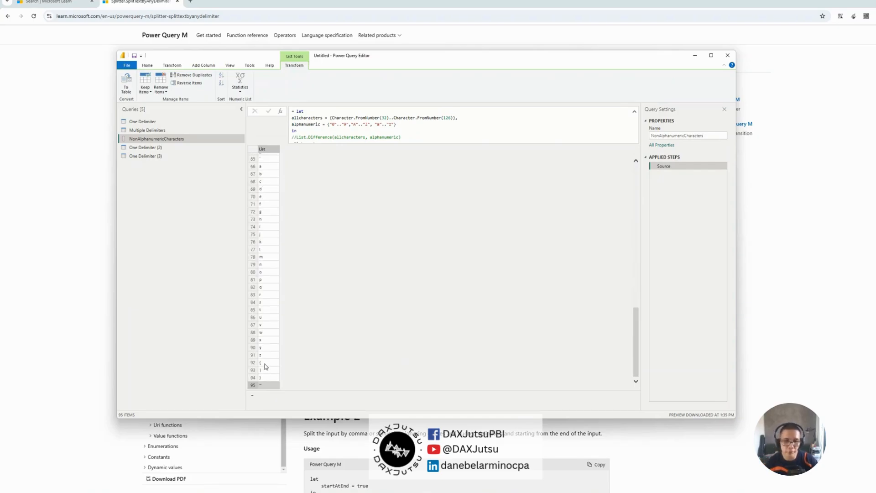
scroll(408, 308, "up", 20)
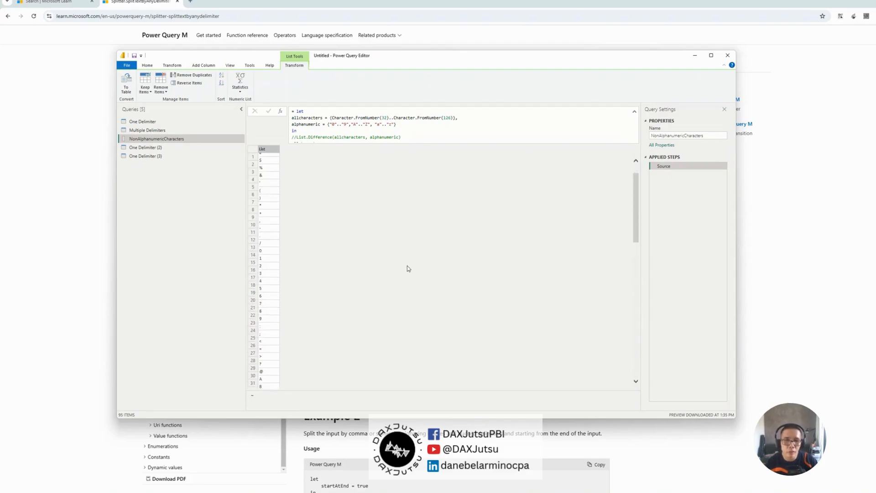
scroll(407, 266, "down", 10)
scroll(406, 264, "up", 10)
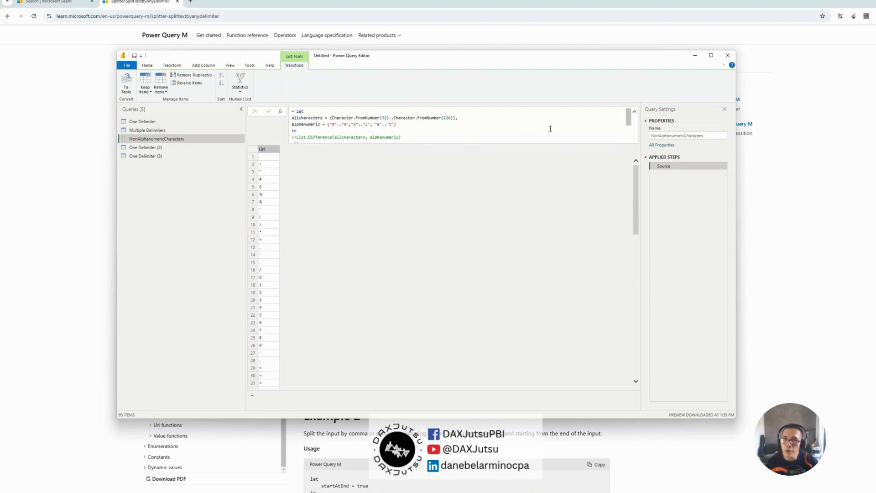
scroll(317, 225, "down", 6)
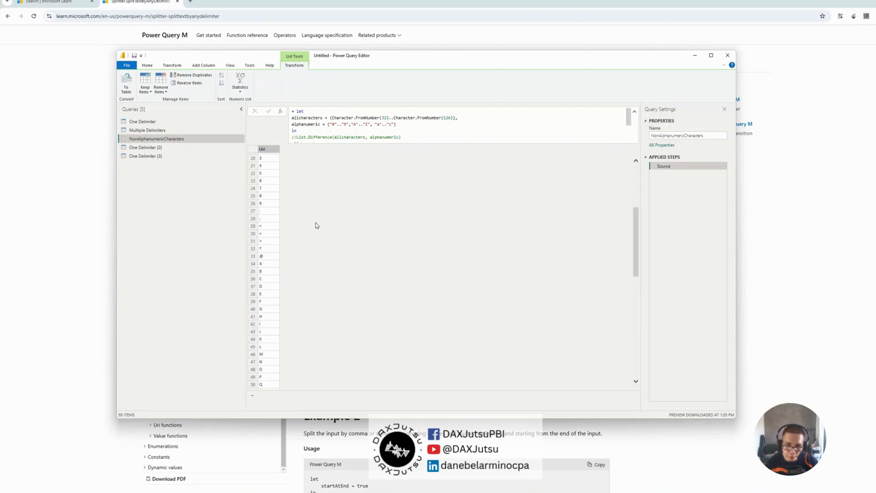
Replace the quoted digit range in the alphanumeric list with the unquoted numeric range 0..9 and apply the formula
scroll(317, 215, "down", 5)
scroll(317, 210, "up", 12)
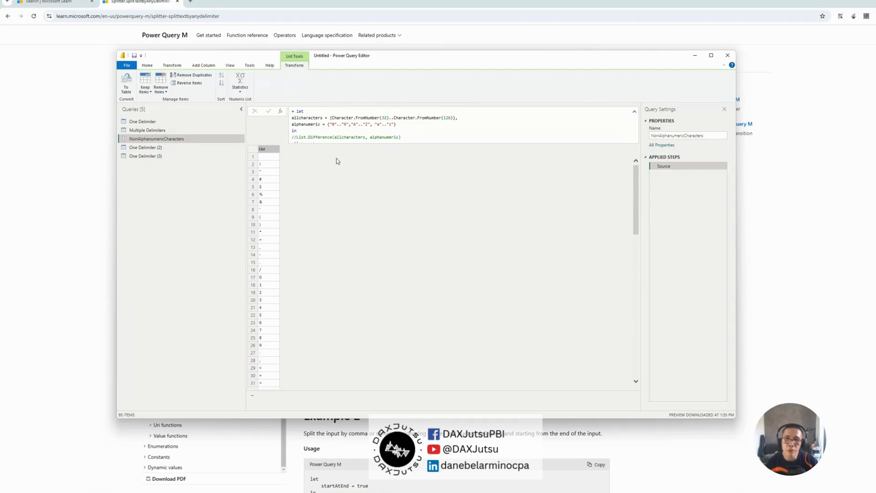
left_click(341, 125)
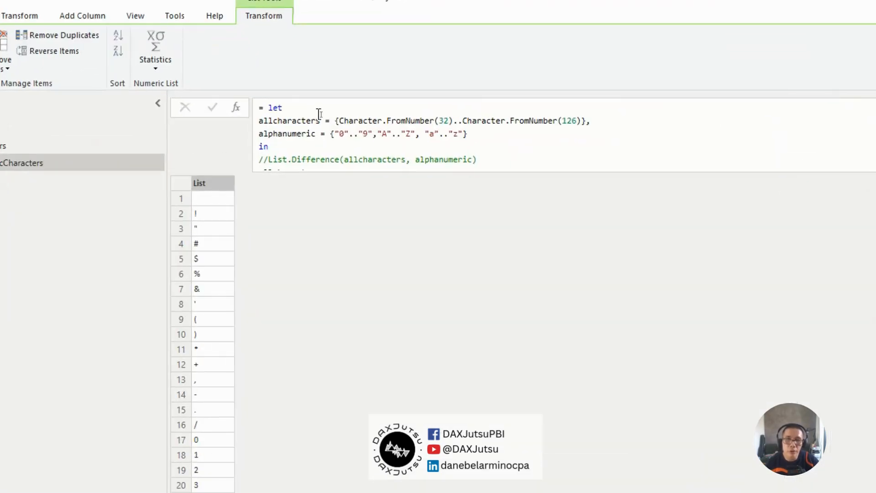
left_click(338, 133)
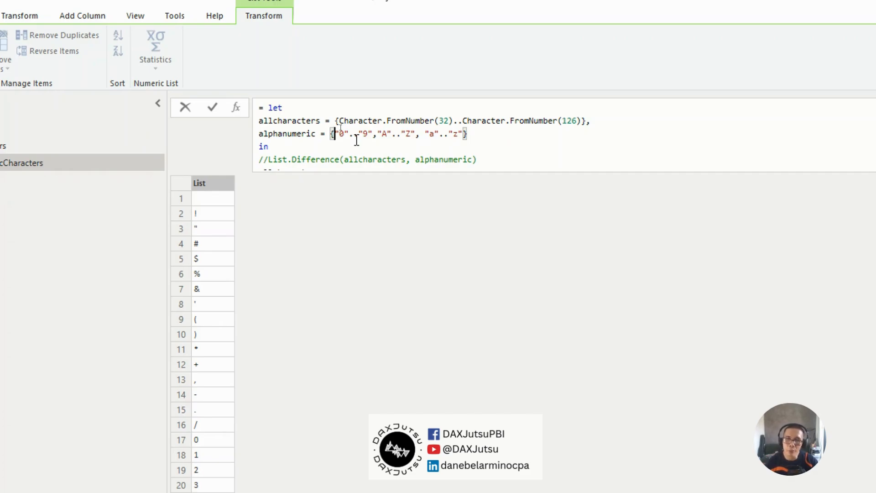
left_click_drag(335, 133, 374, 132)
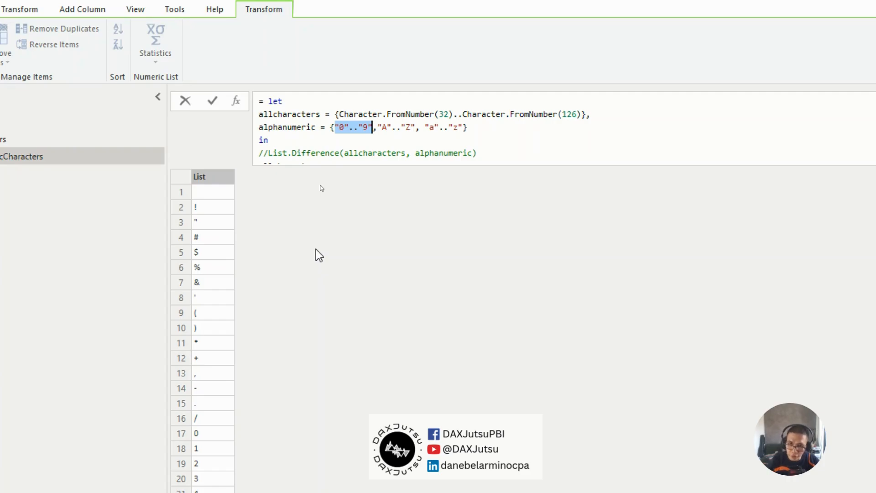
type("0")
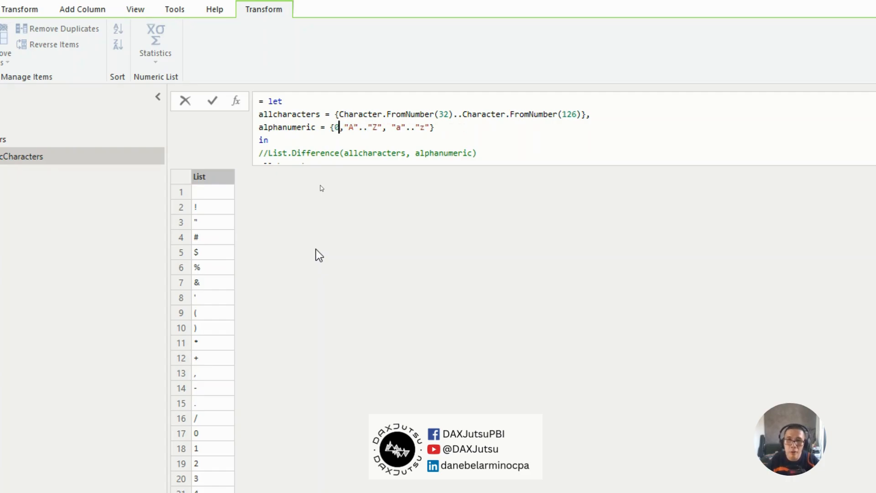
type("..9")
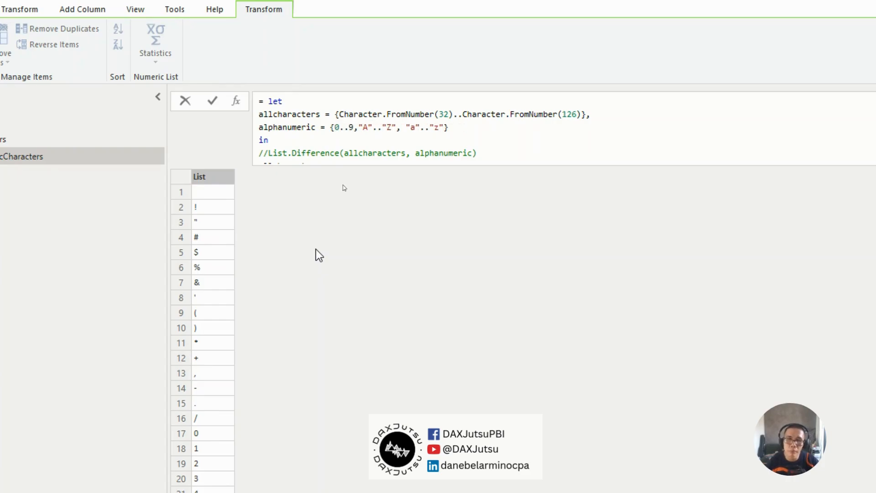
key("Return")
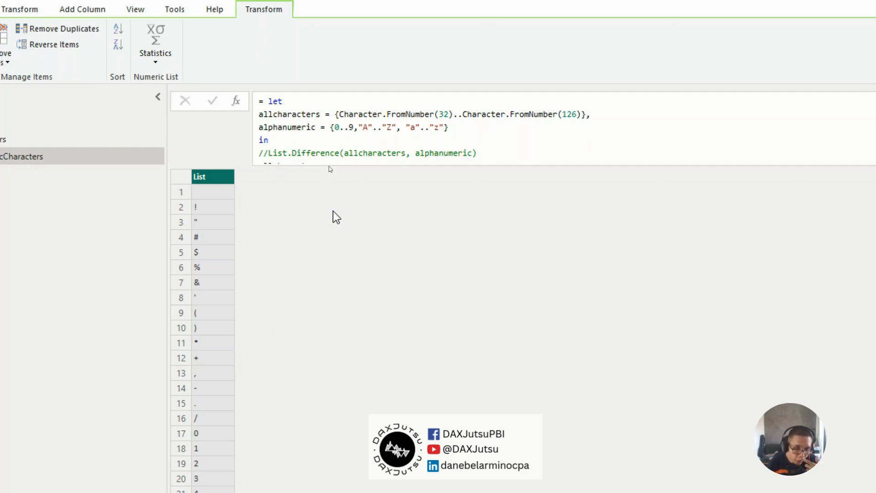
double_click(303, 109)
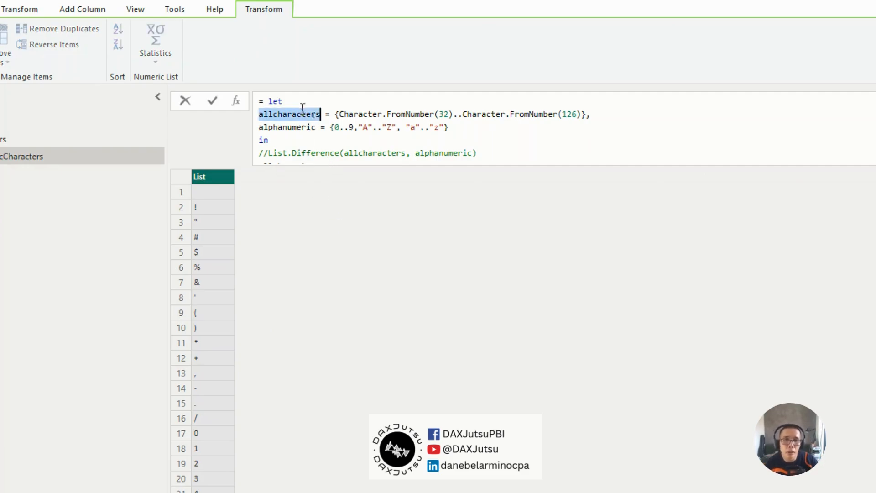
left_click(489, 130)
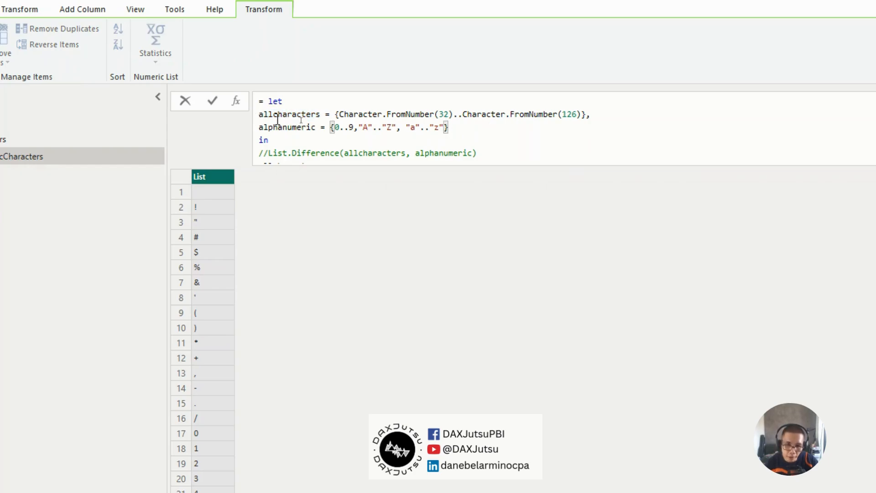
scroll(303, 131, "down", 1)
scroll(303, 130, "up", 1)
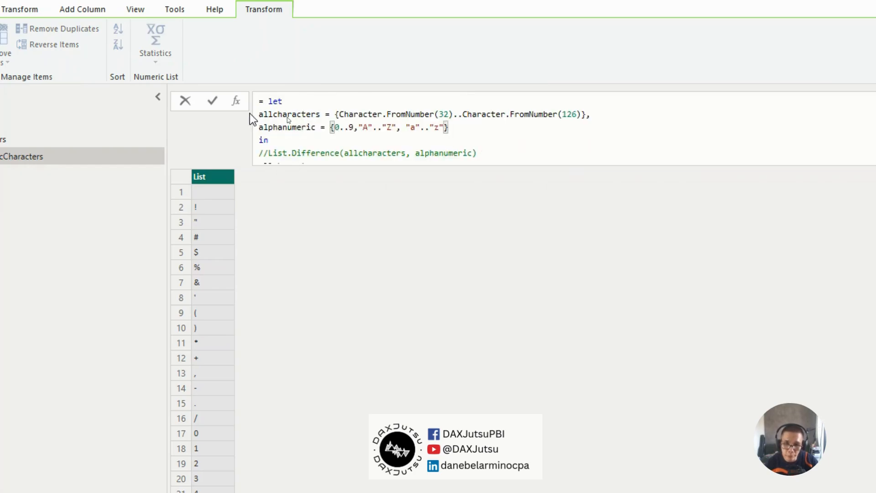
double_click(290, 128)
scroll(291, 133, "down", 1)
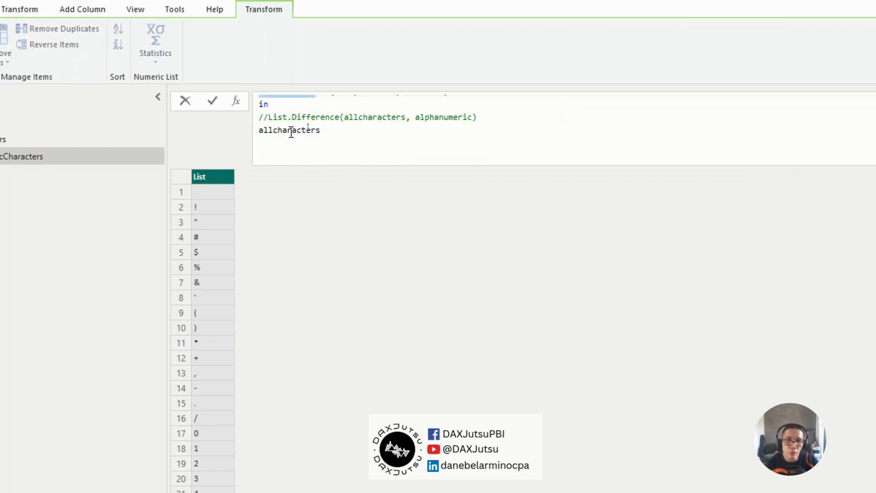
scroll(291, 132, "up", 1)
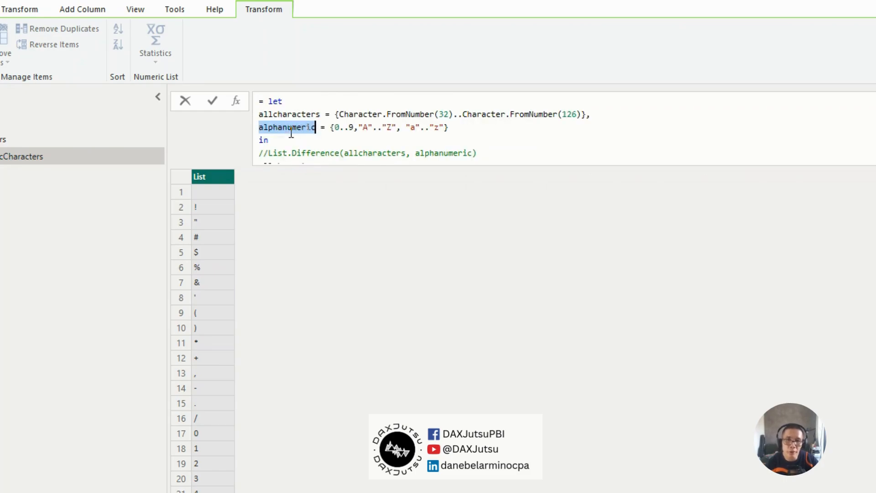
Remove the allcharacters output line, uncomment List.Difference(allcharacters, alphanumeric), apply the formula and look through the list
left_click(333, 163)
key("shift+Home")
key("BackSpace")
key("Up")
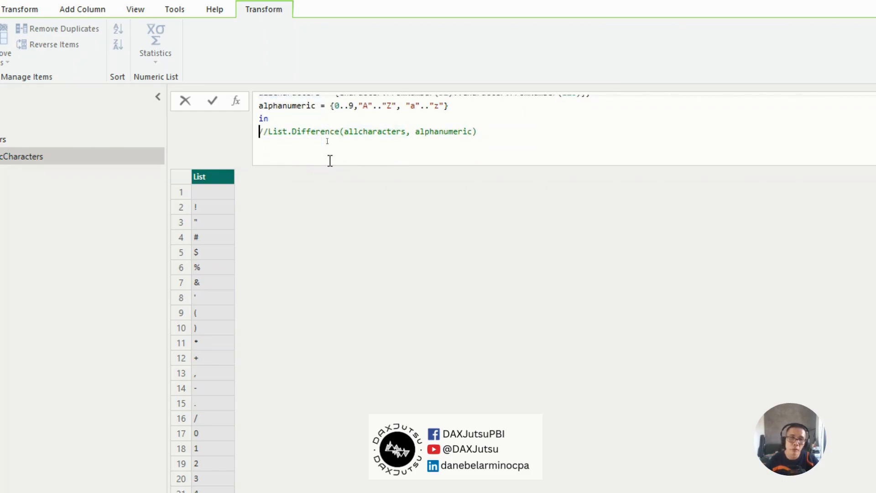
key("shift+Right")
key("shift+Right")
key("Delete")
left_click(341, 246)
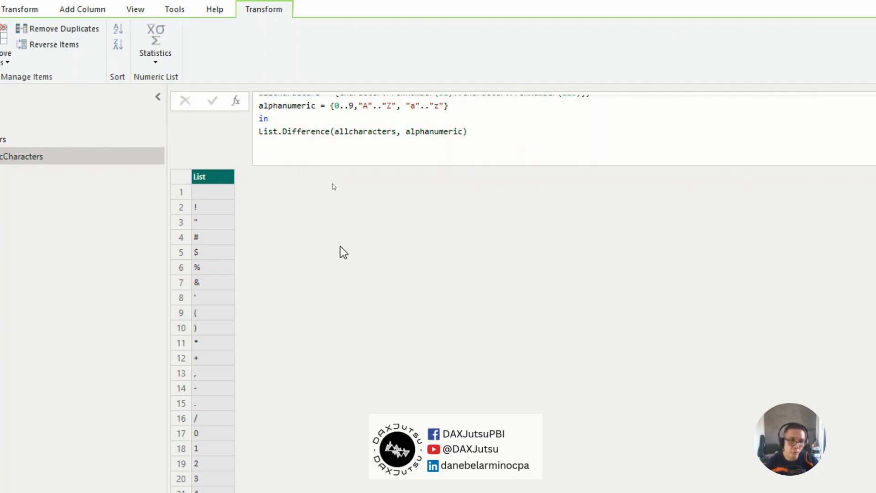
scroll(238, 328, "down", 3)
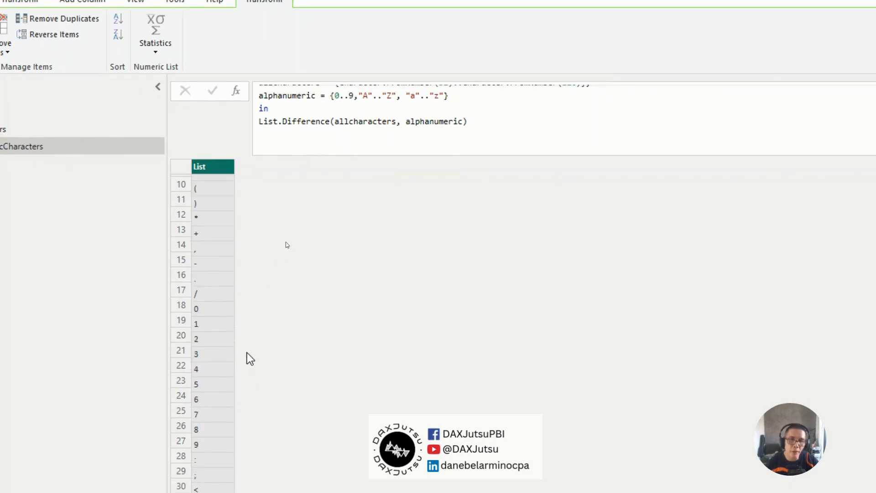
scroll(247, 352, "up", 3)
scroll(420, 95, "up", 1)
Put both ends of the digit range in the alphanumeric list back in quotes as "0".."9" and apply the formula
left_click_drag(278, 104, 360, 104)
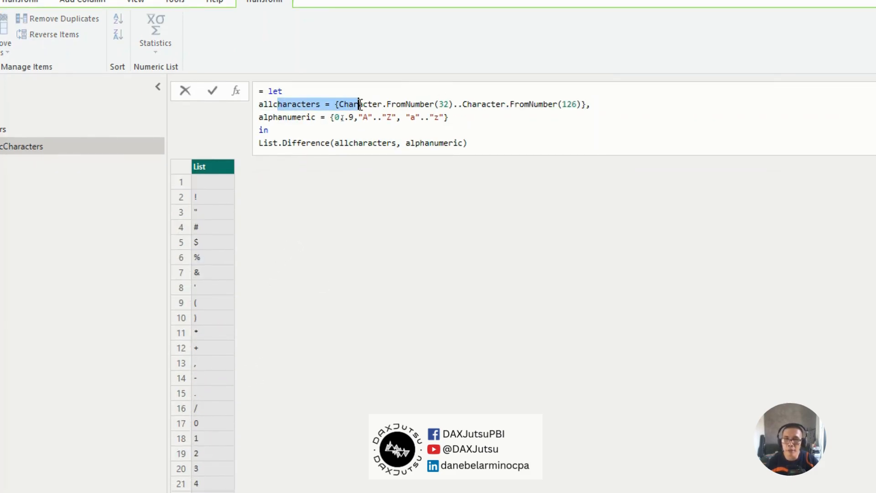
left_click(407, 117)
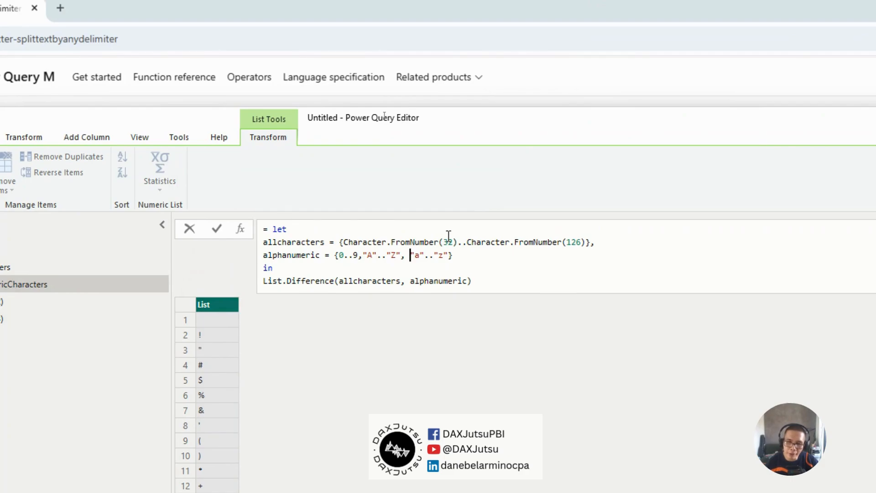
double_click(276, 242)
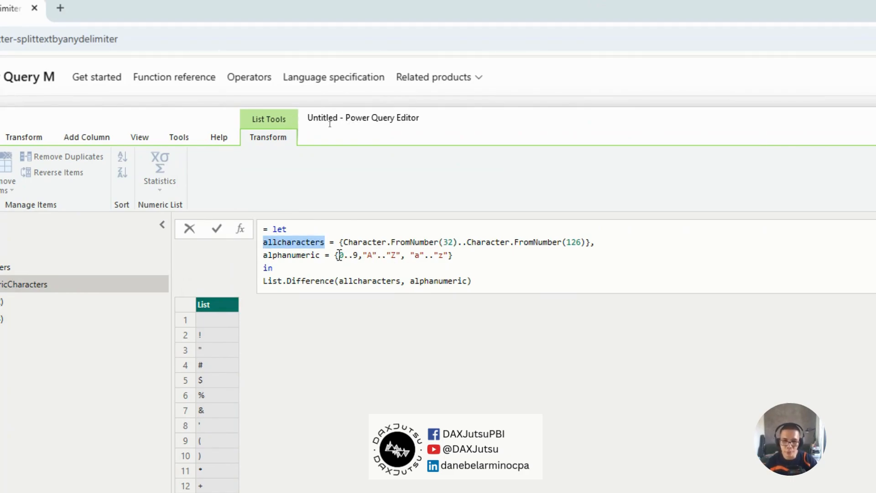
left_click(339, 256)
type("\"0")
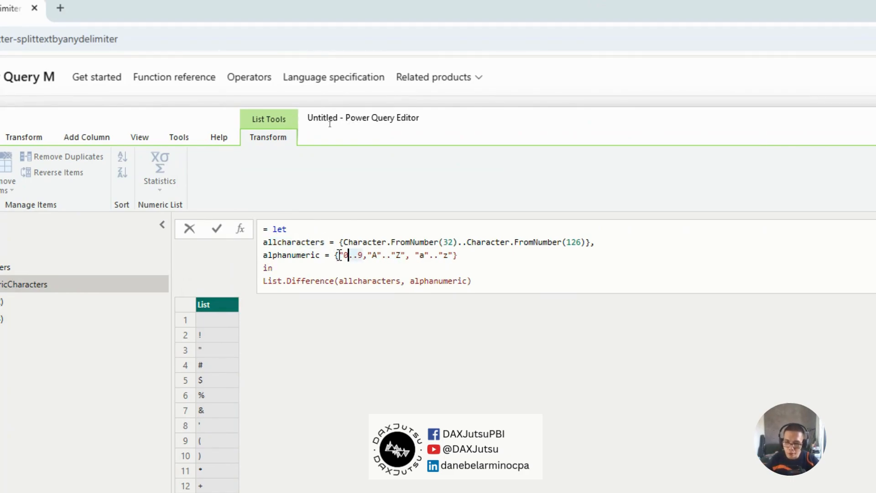
type("\"")
key("Right")
key("Right")
type("\"")
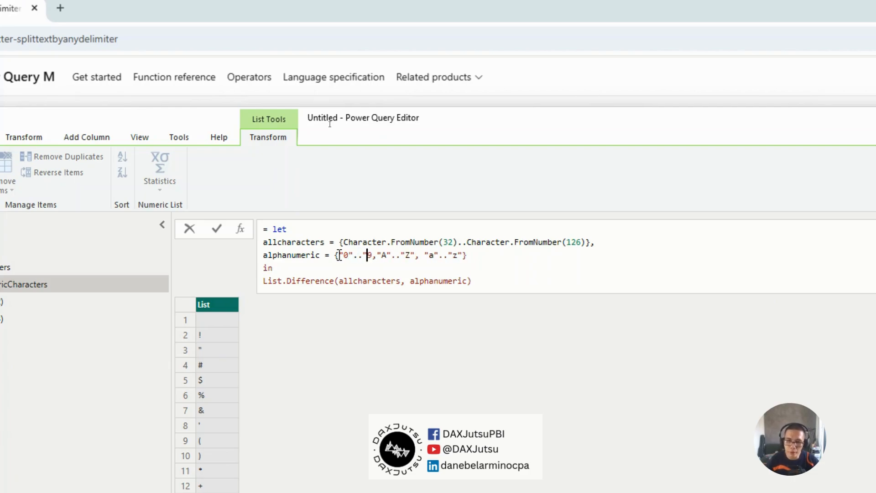
key("Right")
type("\"")
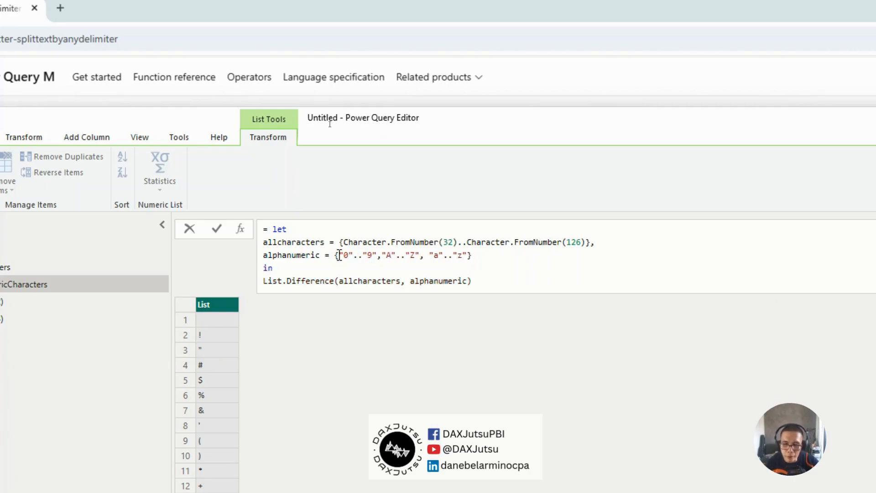
left_click(556, 266)
key("Return")
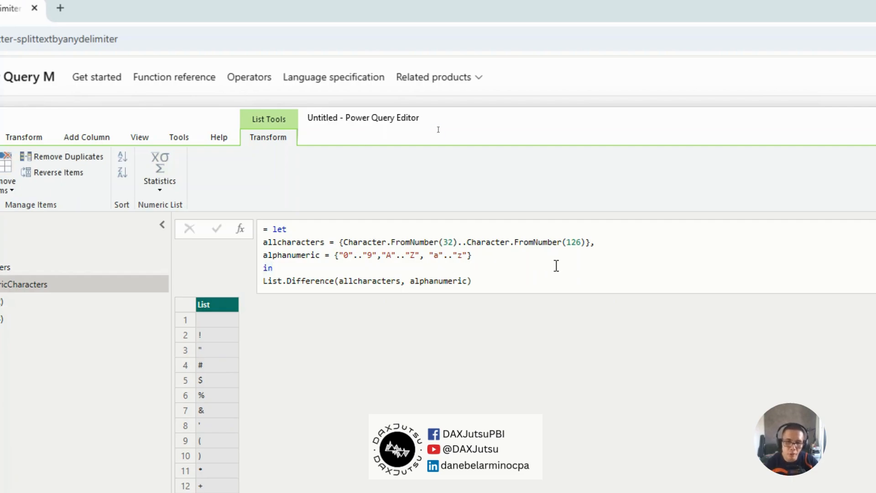
Comment out the List.Difference(allcharacters, alphanumeric) expression with // and start a new line below it
double_click(289, 255)
left_click(260, 281)
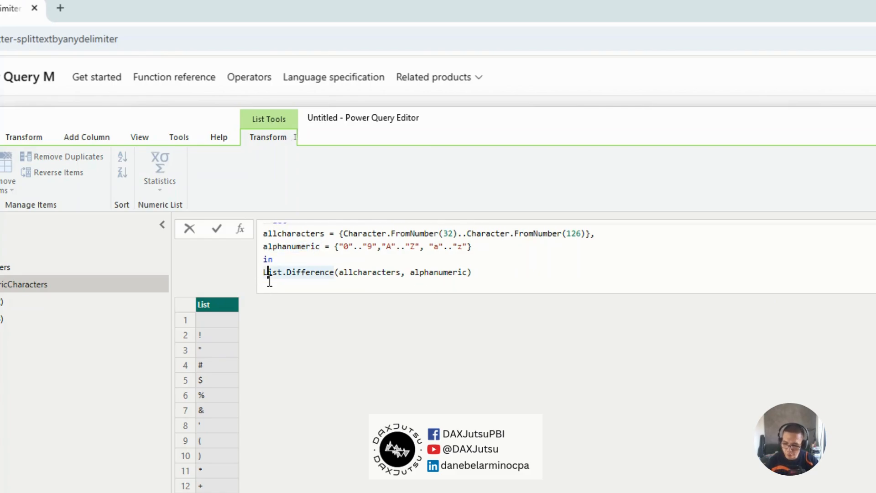
key("Up")
key("End")
type("//")
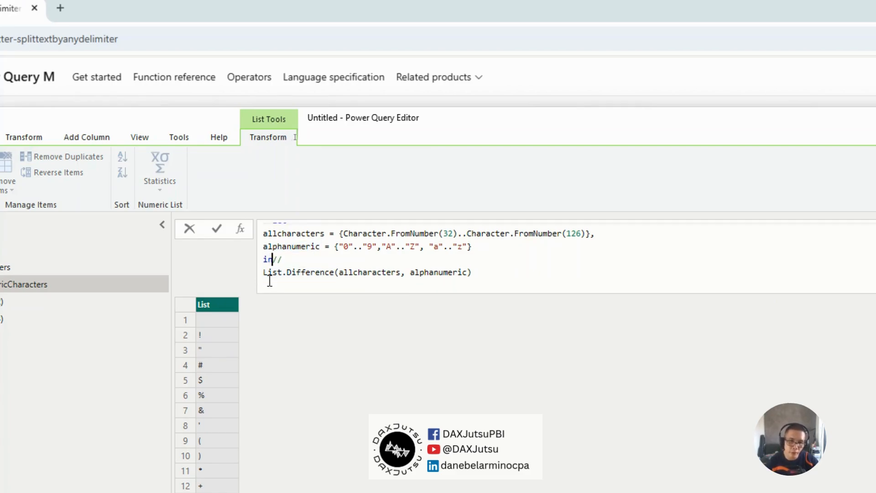
key("BackSpace")
key("Down")
key("Left")
key("Left")
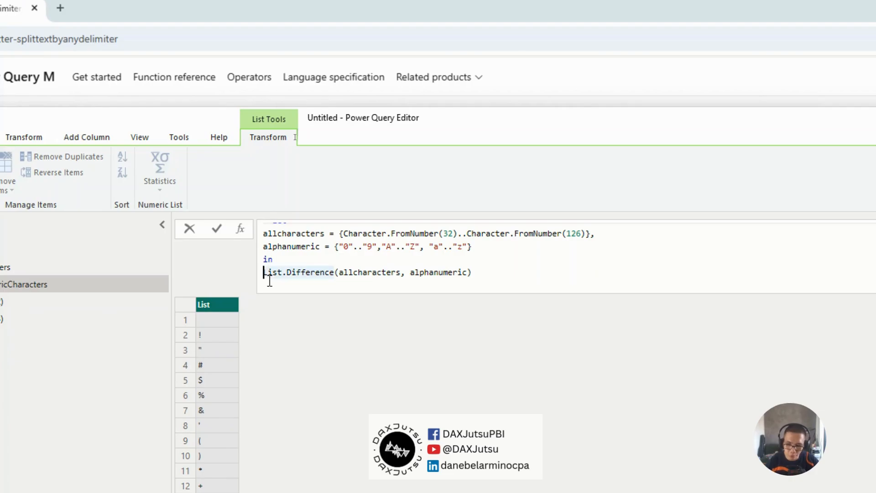
type("//")
key("End")
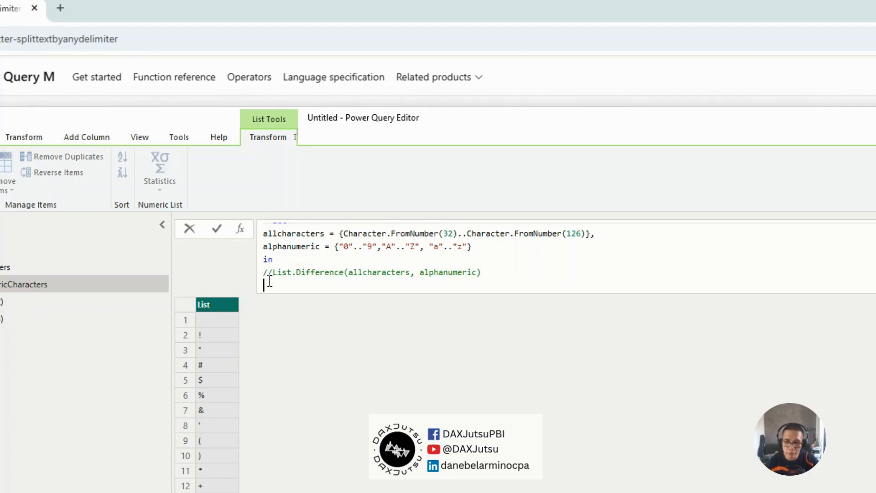
Enter alphanumeric as the output below the commented-out expression and apply the formula
type("v")
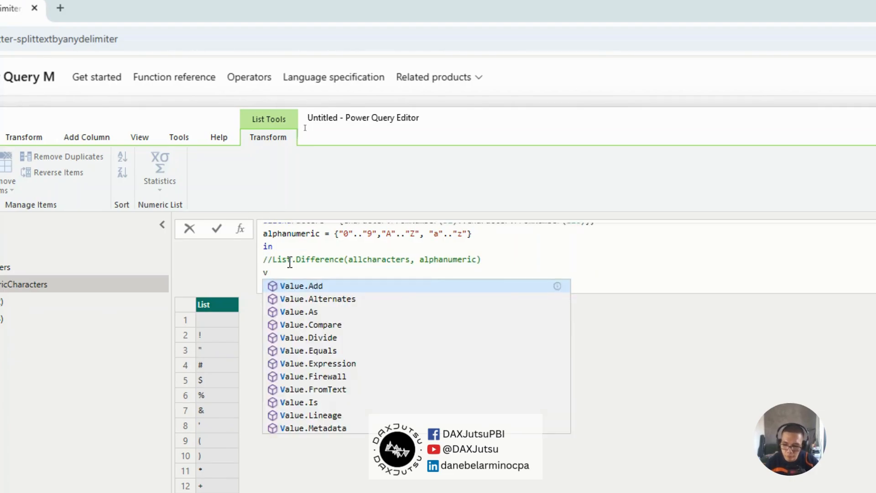
key("BackSpace")
type("alpha")
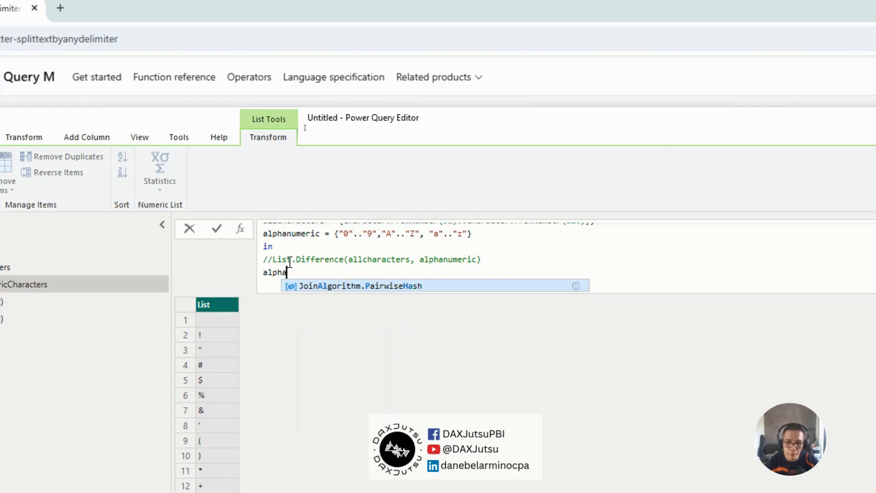
double_click(305, 236)
key("ctrl+c")
double_click(308, 273)
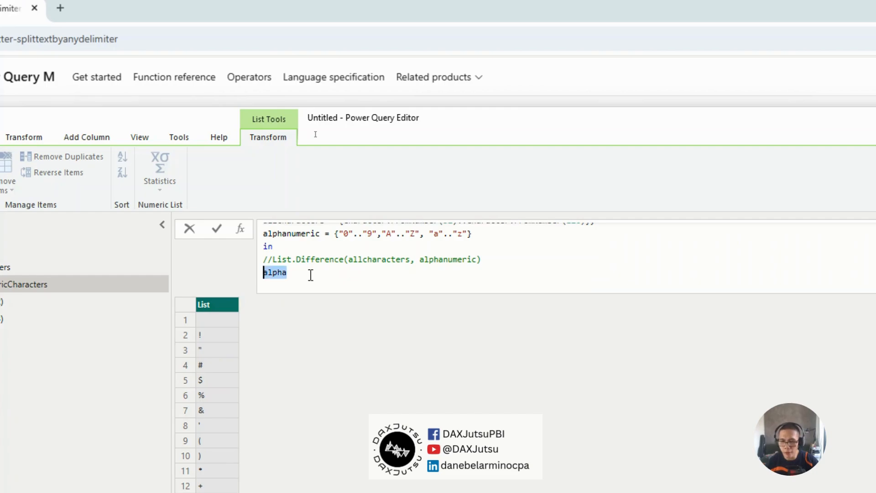
key("ctrl+v")
key("Return")
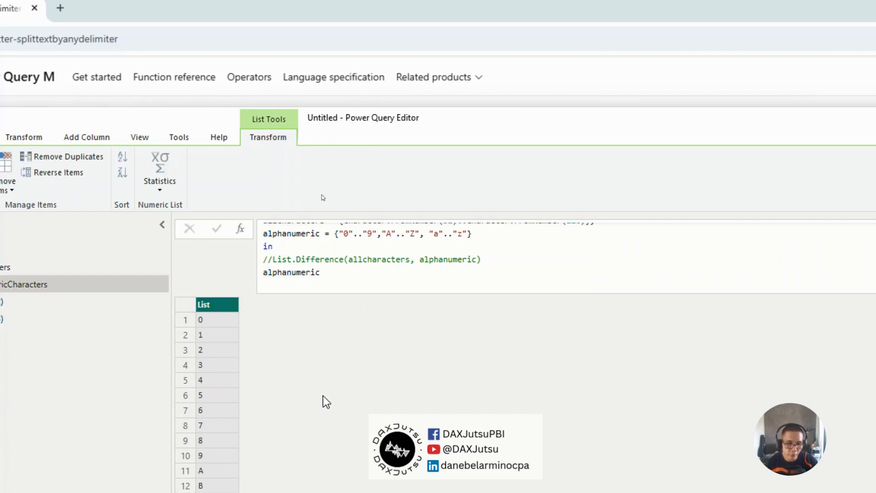
Examine the digits, uppercase letters and lowercase letters generated in the alphanumeric list
scroll(323, 396, "down", 5)
scroll(323, 395, "up", 5)
scroll(456, 388, "down", 5)
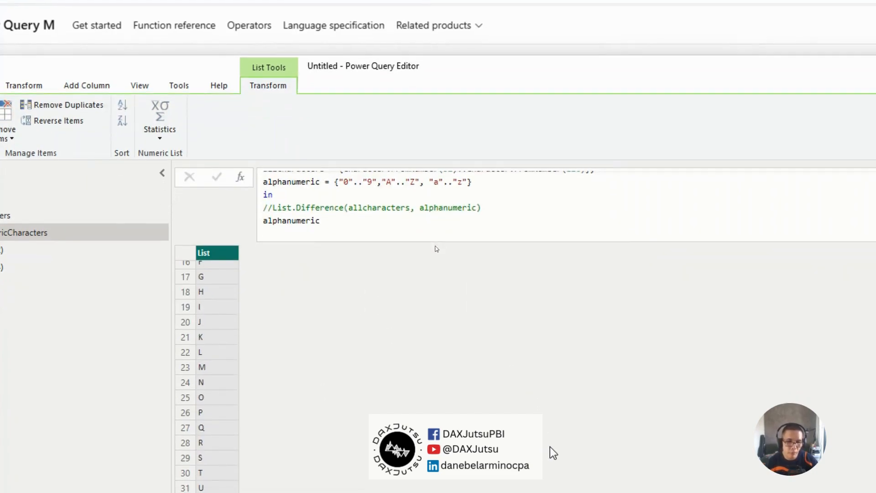
scroll(344, 326, "down", 3)
scroll(344, 275, "down", 1)
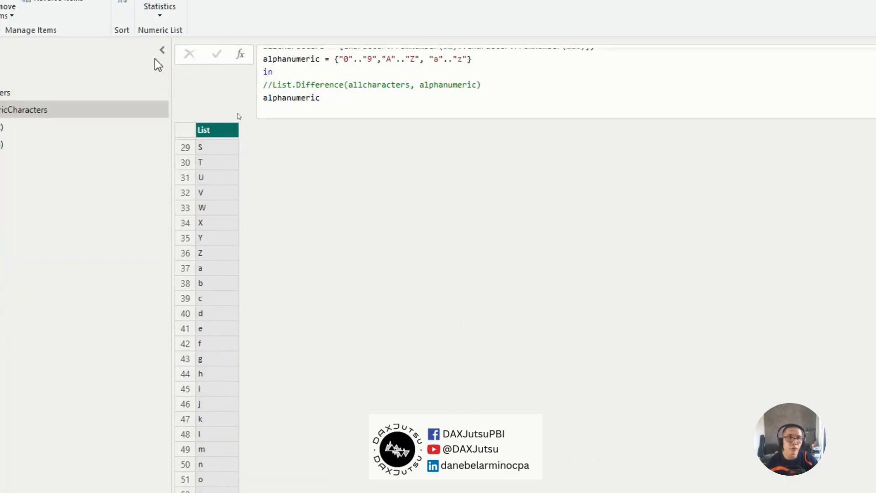
scroll(212, 168, "up", 9)
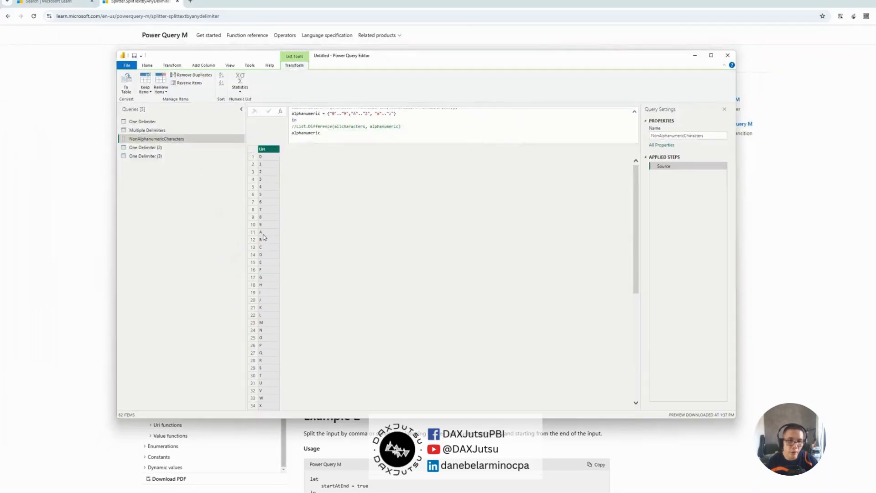
scroll(263, 237, "down", 3)
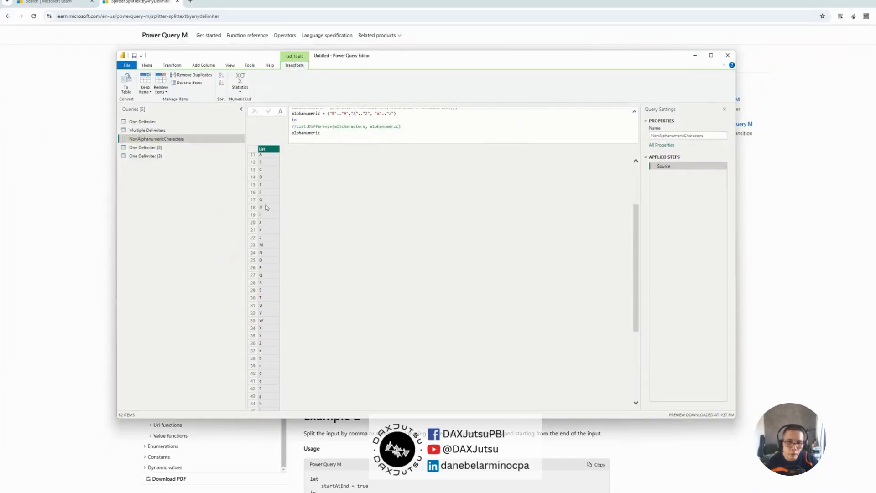
scroll(270, 164, "up", 3)
scroll(277, 273, "down", 6)
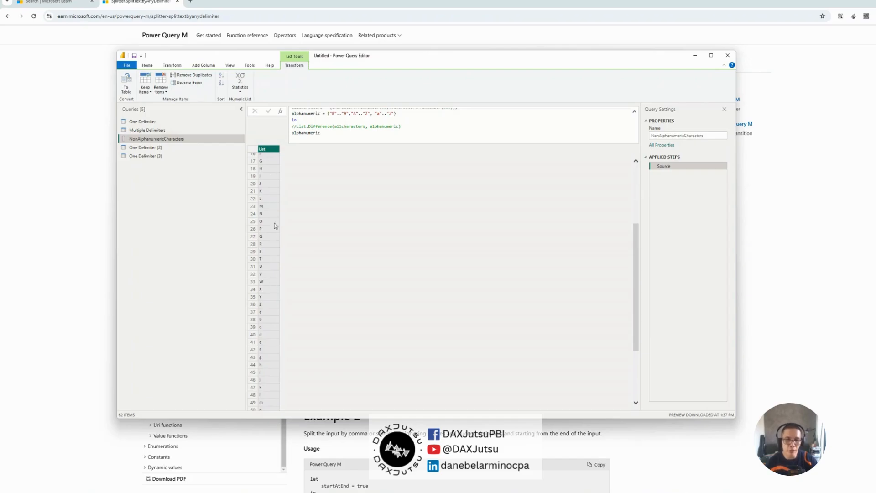
Compare the generated character list with the "0".."9", "A".."Z" and "a".."z" ranges in the alphanumeric definition
scroll(271, 288, "down", 3)
scroll(267, 248, "up", 7)
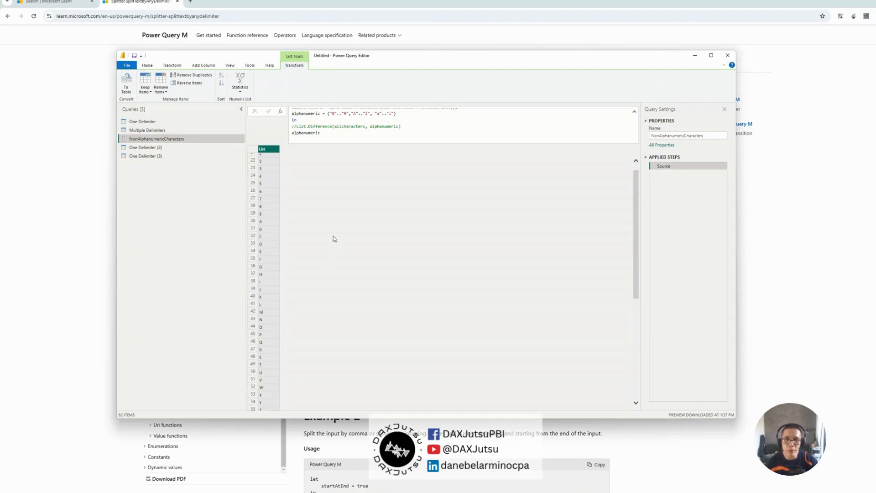
scroll(443, 136, "up", 1)
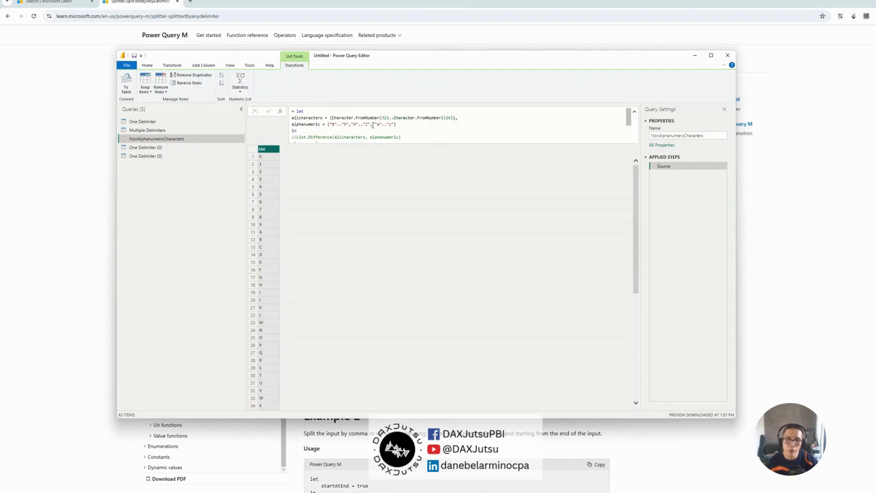
left_click(333, 125)
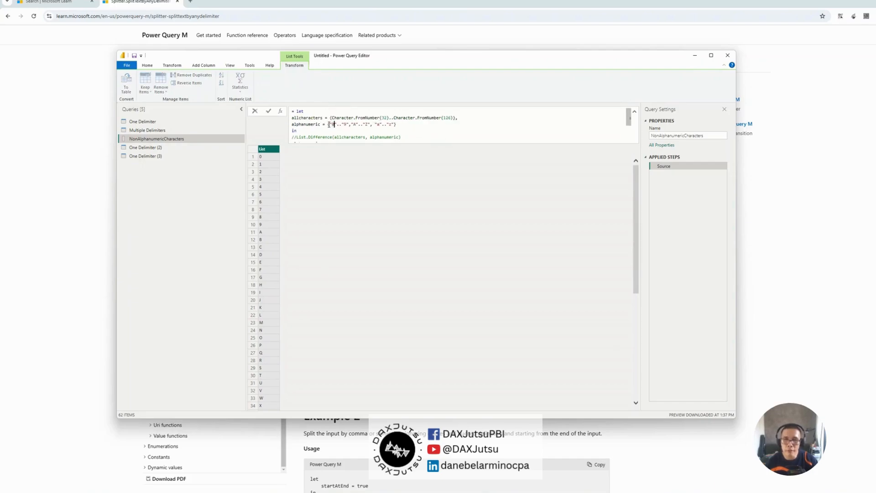
left_click_drag(329, 124, 349, 124)
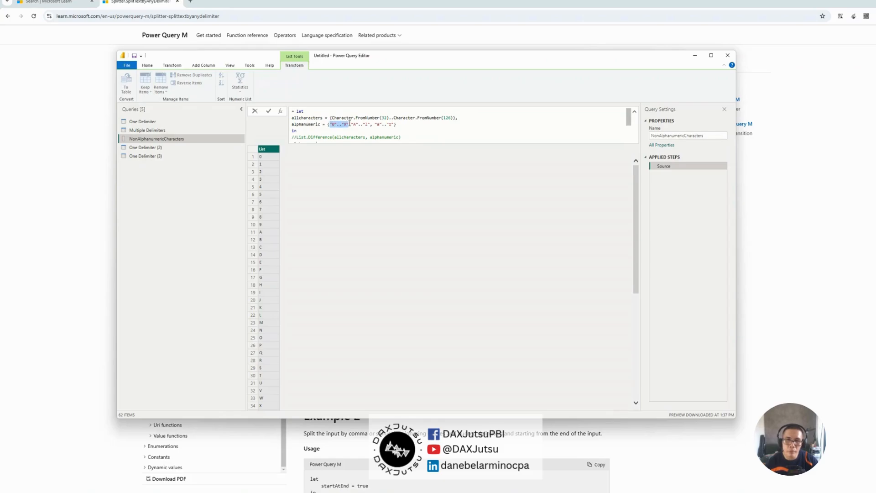
left_click_drag(404, 124, 329, 125)
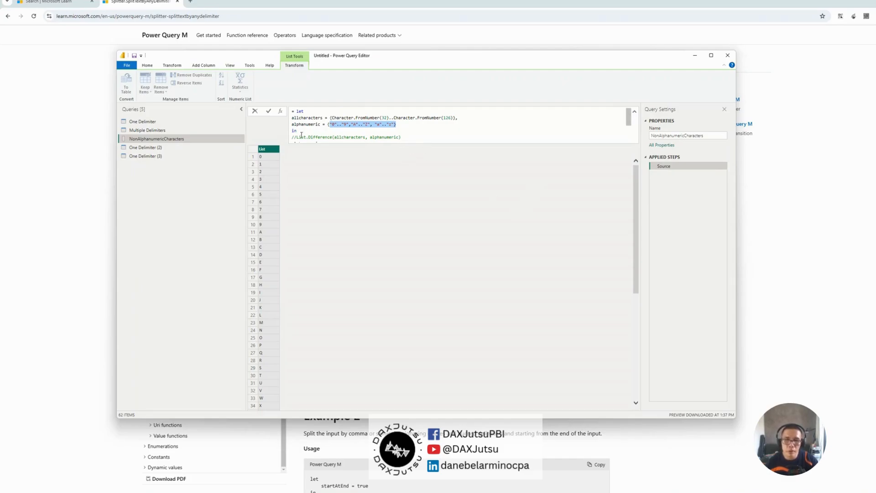
Uncomment the List.Difference(allcharacters, alphanumeric) expression, remove the alphanumeric output line below it and apply the formula
left_click_drag(296, 138, 288, 141)
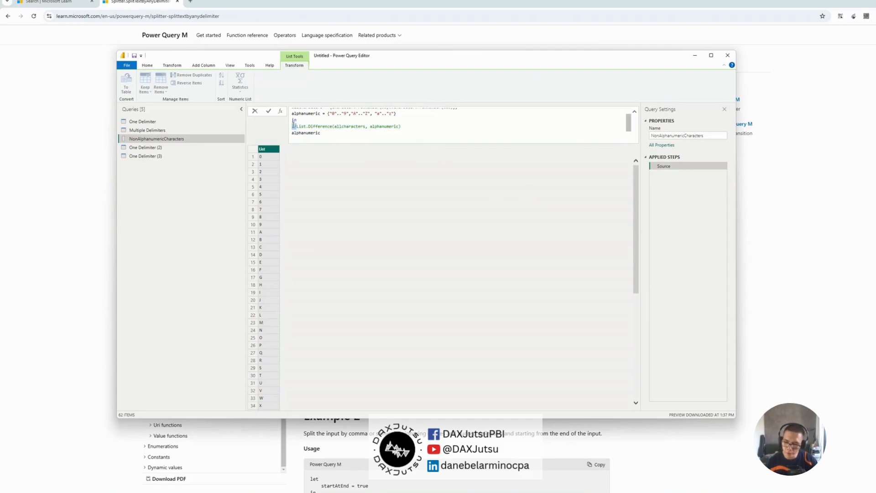
key("Delete")
key("Delete")
key("End")
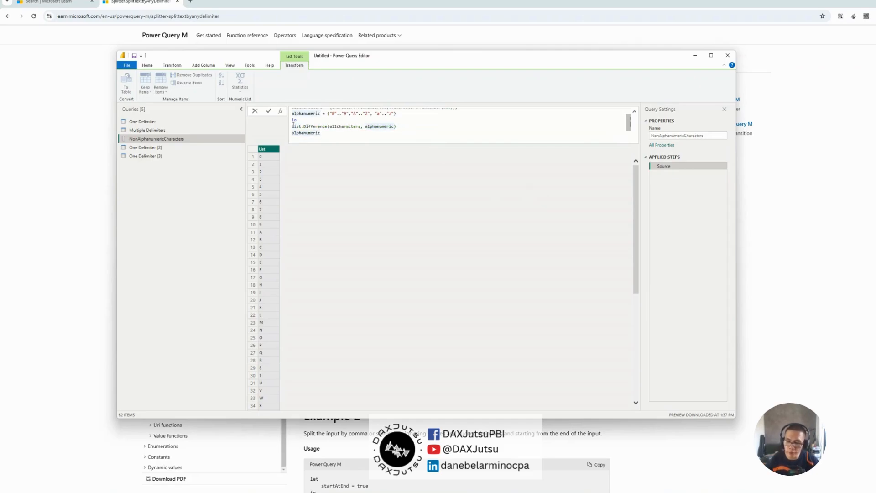
key("shift+Home")
key("BackSpace")
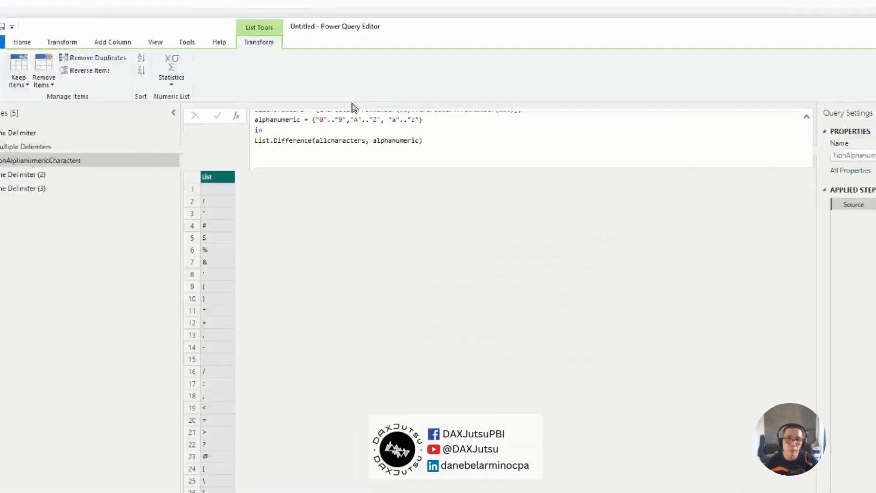
Review the allcharacters and alphanumeric definitions that feed the List.Difference expression
scroll(326, 140, "up", 1)
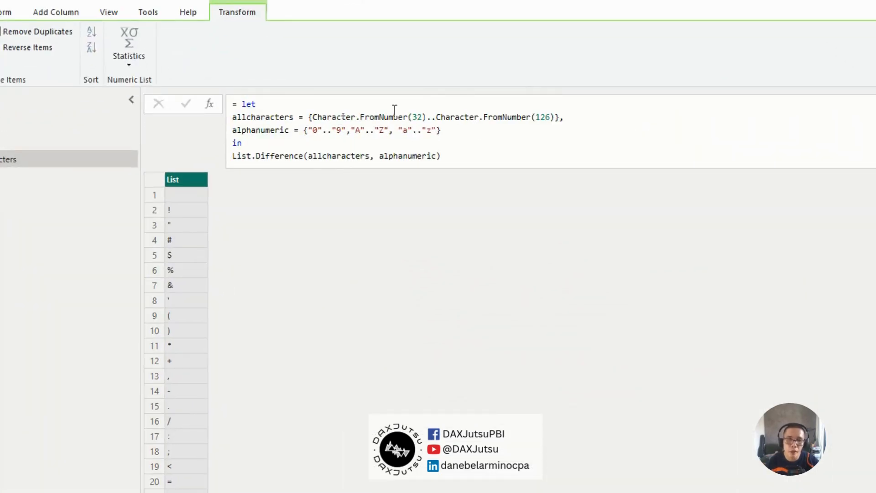
double_click(271, 117)
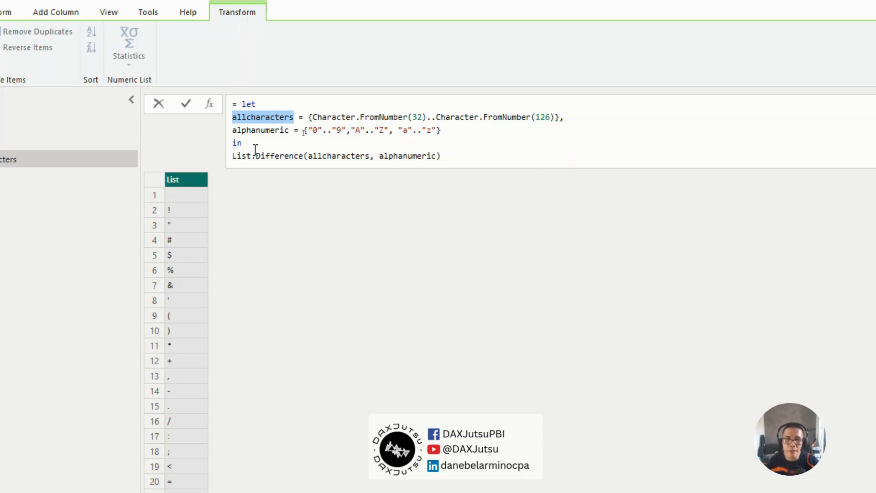
double_click(266, 130)
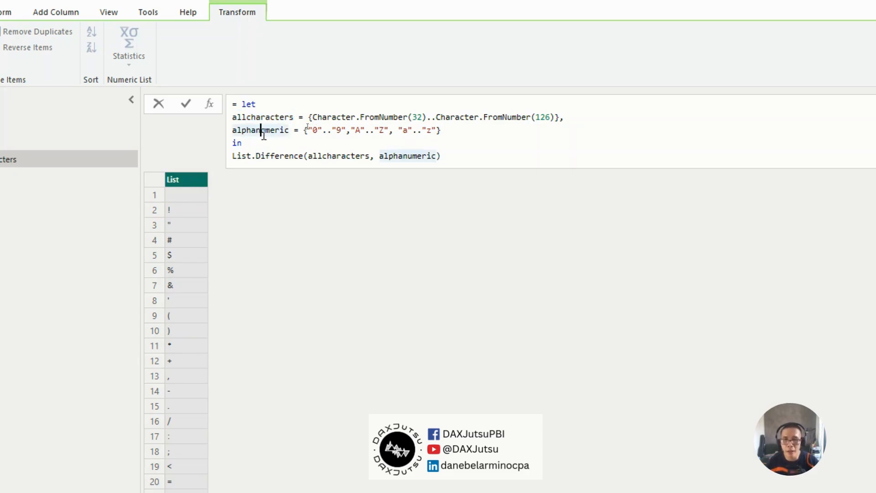
left_click(473, 150)
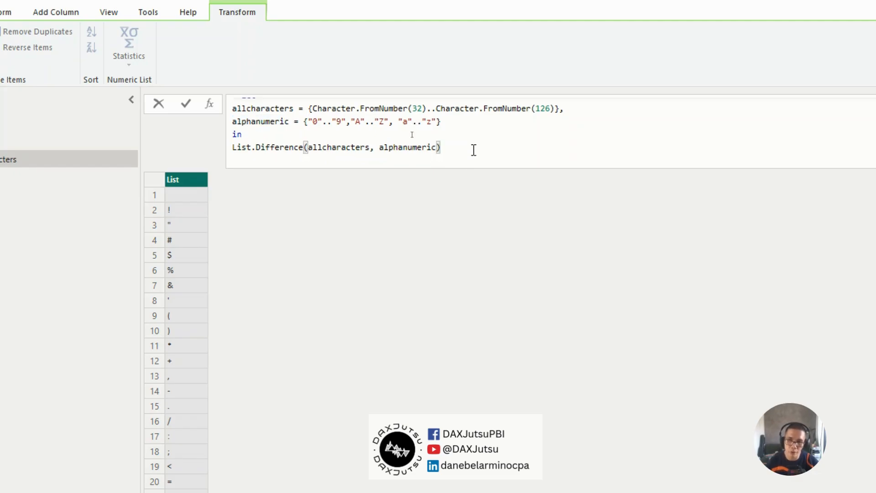
type(".")
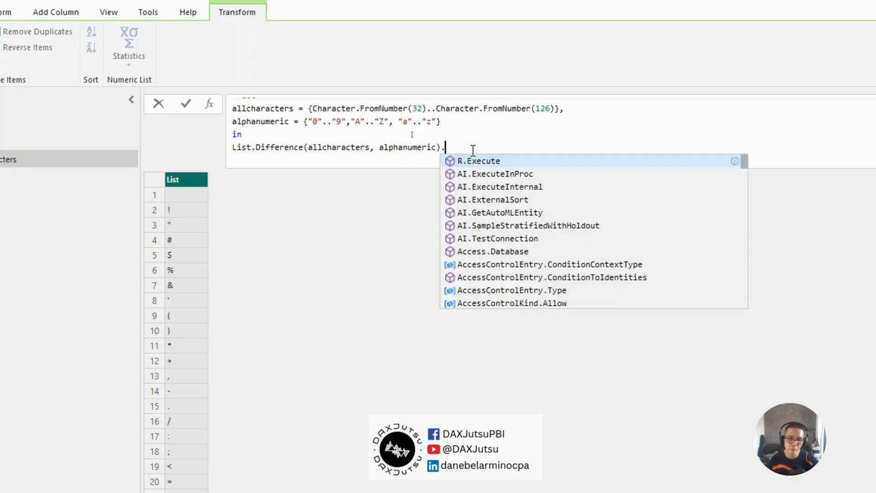
key("Escape")
key("BackSpace")
scroll(473, 151, "up", 1)
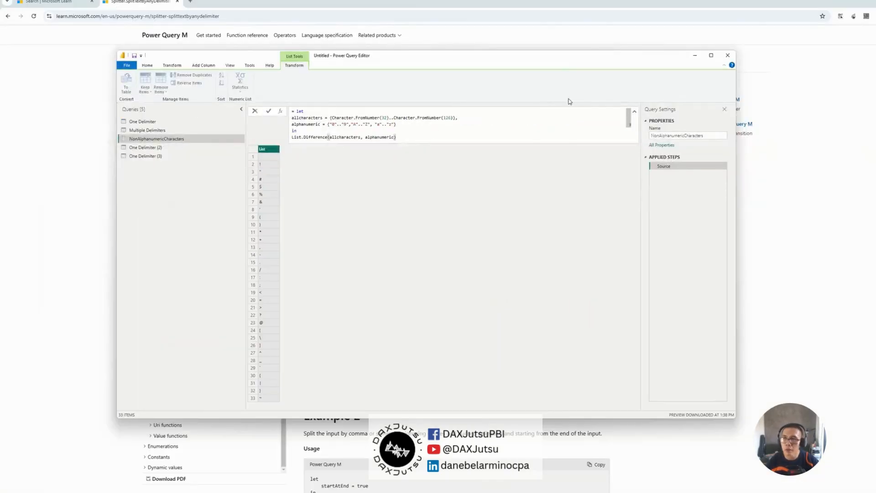
Copy the name of the NonAlphanumericCharacters query and duplicate the Multiple Delimiters query
left_click(817, 139)
double_click(711, 138)
key("ctrl+c")
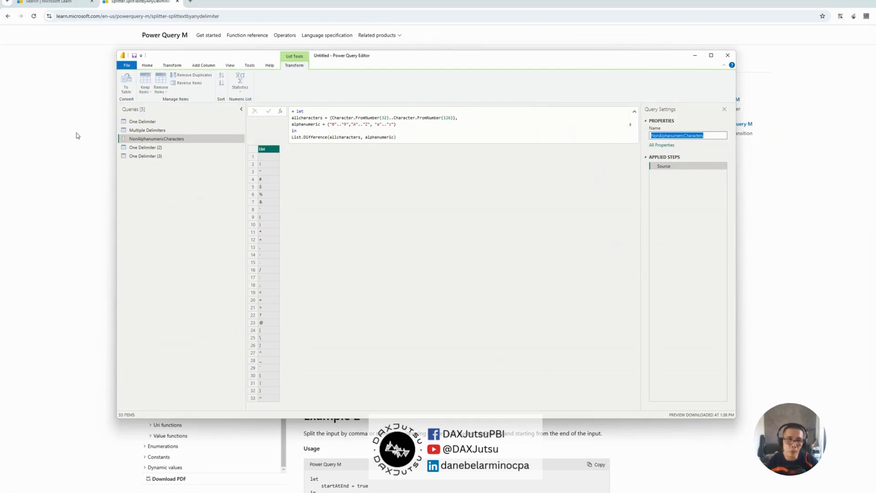
right_click(156, 132)
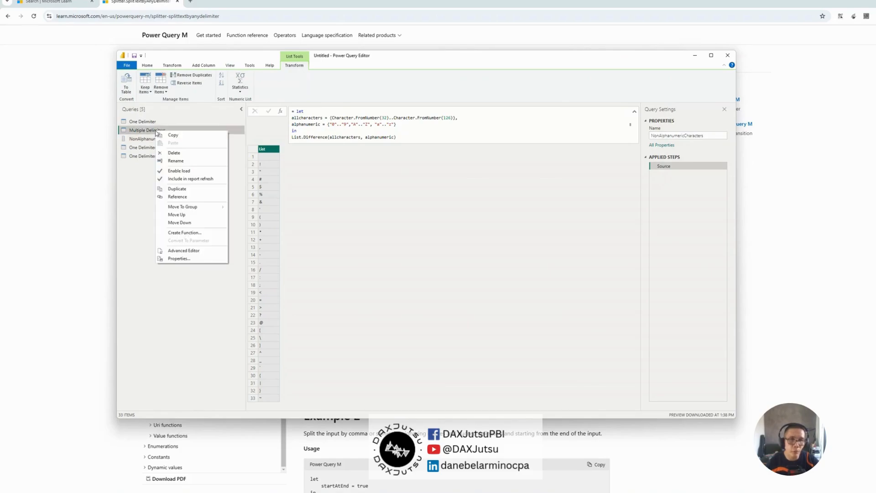
left_click(175, 189)
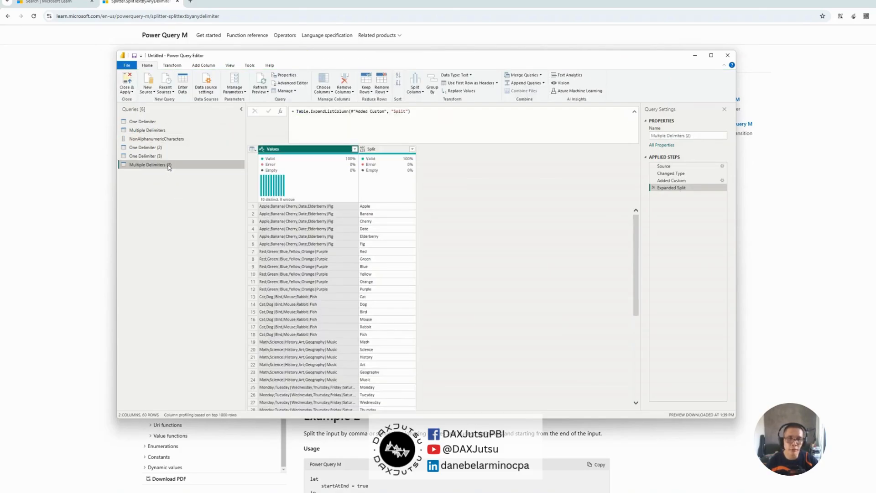
In the duplicated query's Added Custom step, replace the {",", ";", "|"} delimiter list with NonAlphanumericCharacters and apply the formula
left_click(720, 181)
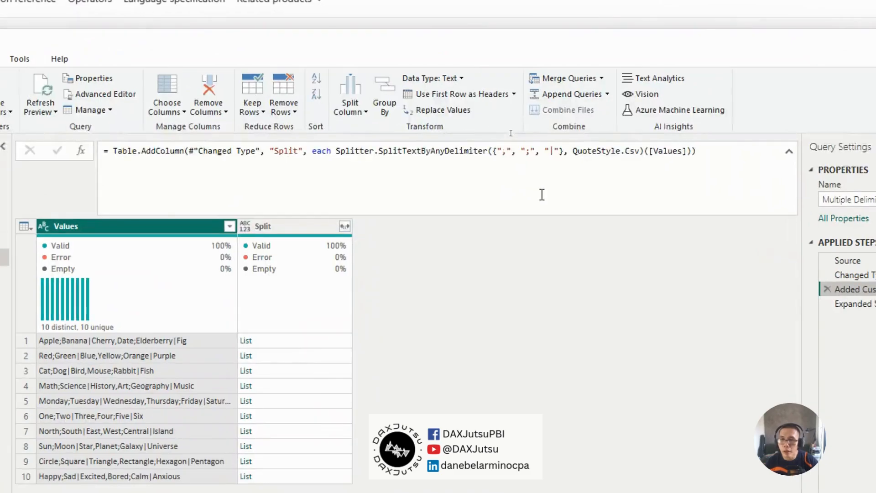
left_click_drag(493, 151, 564, 150)
key("ctrl+v")
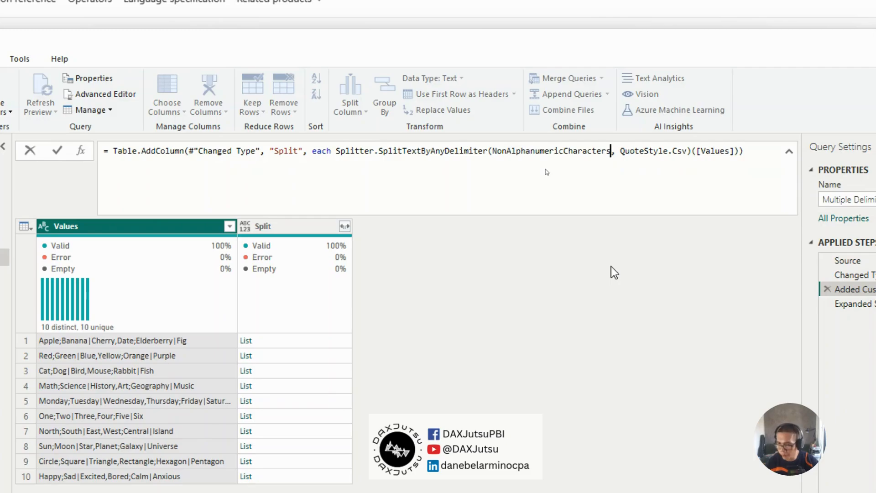
key("Return")
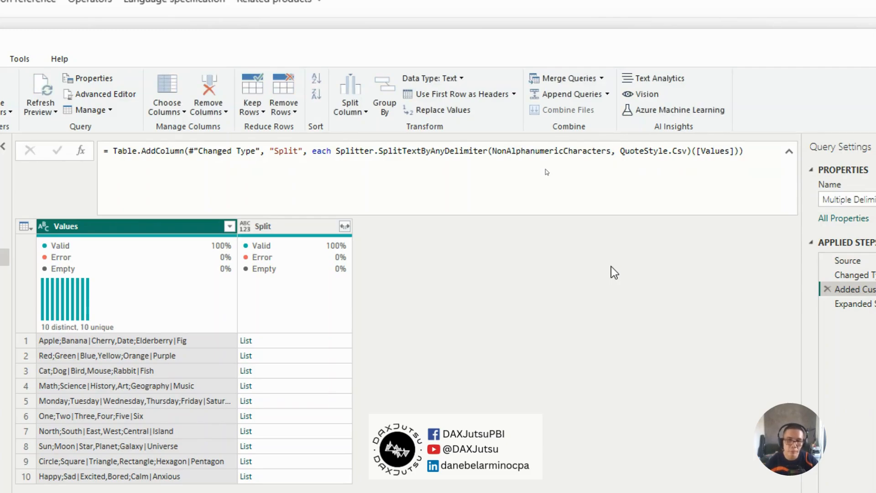
Examine the duplicated query's expanded Split rows against their Values, and check the delimiter list in the original Multiple Delimiters query
left_click(726, 303)
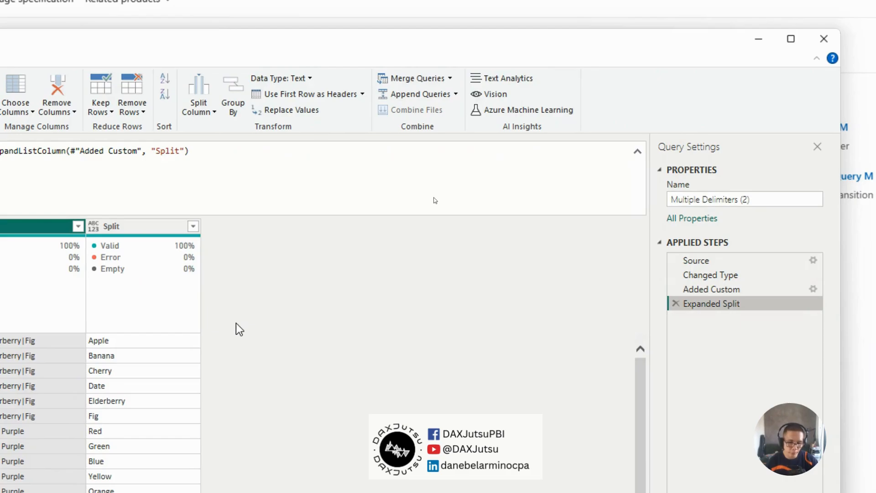
scroll(288, 442, "down", 5)
scroll(460, 257, "down", 5)
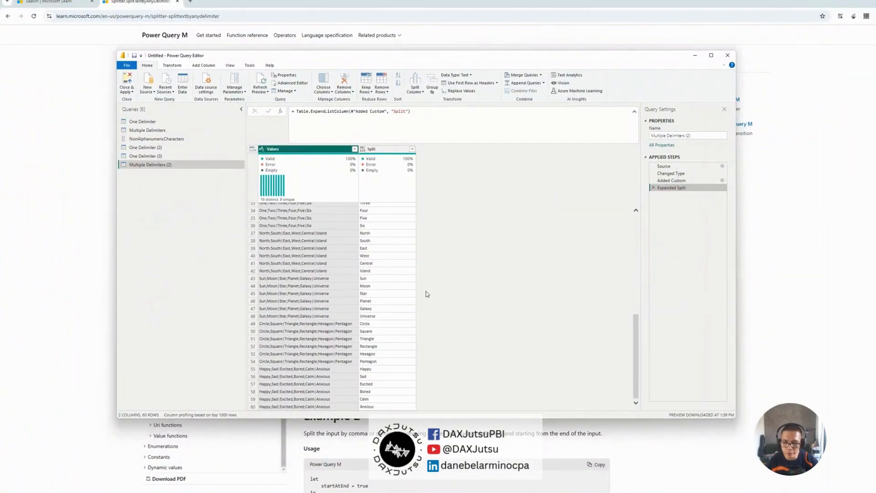
scroll(424, 292, "up", 10)
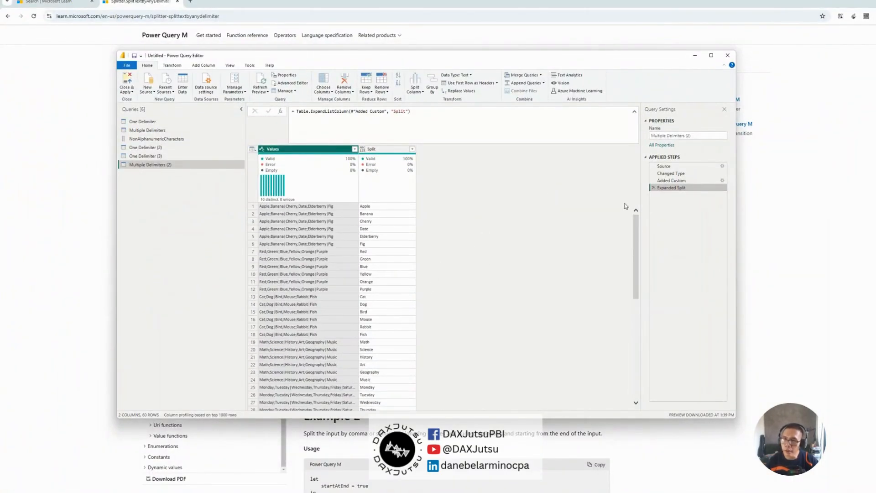
scroll(393, 289, "down", 10)
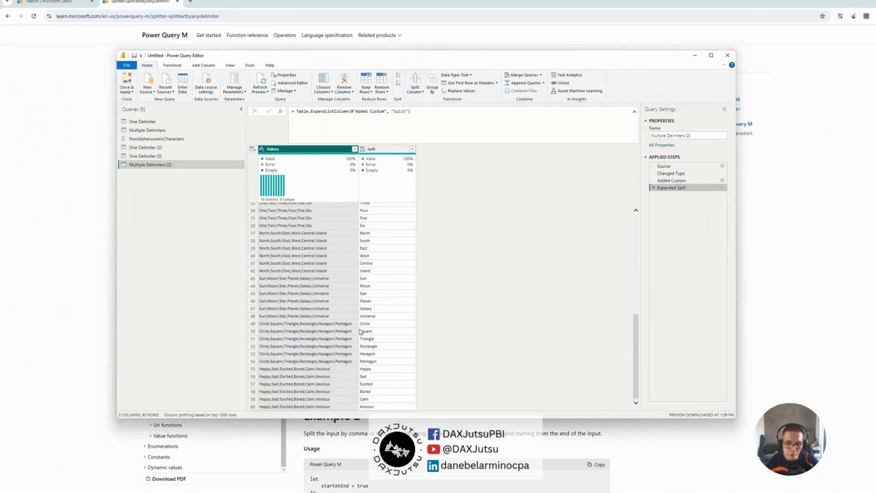
left_click(325, 333)
scroll(324, 333, "down", 1)
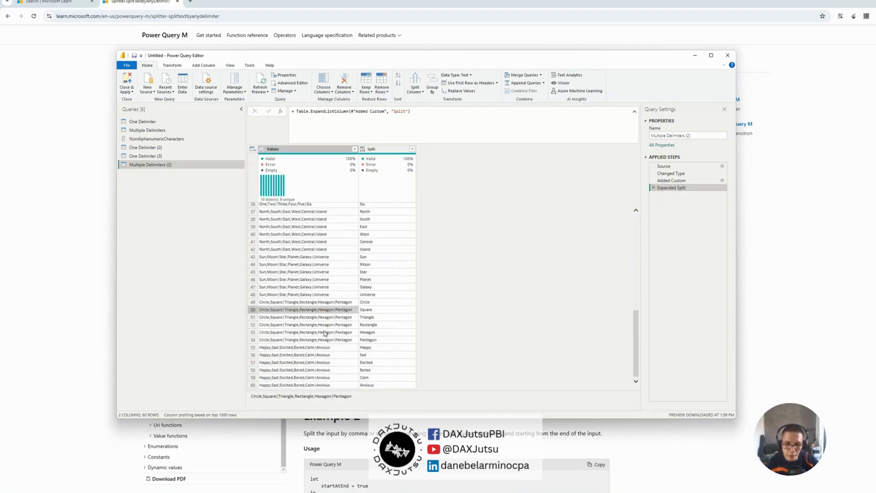
scroll(325, 332, "up", 12)
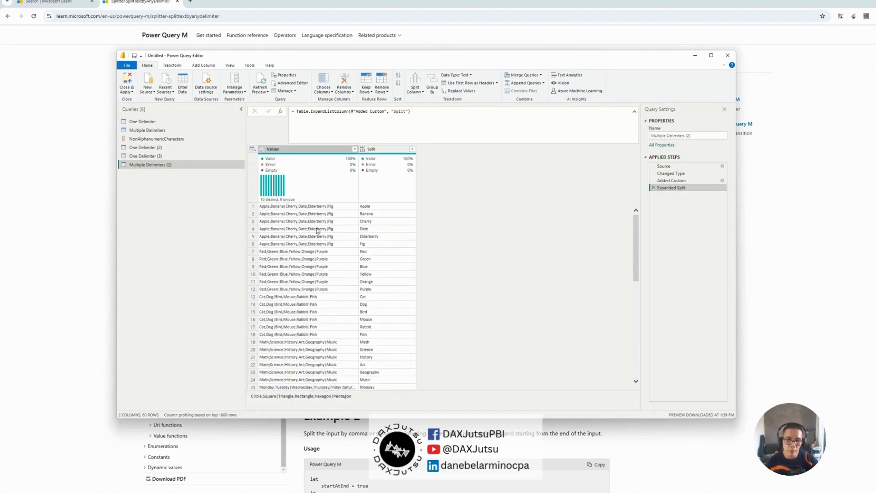
left_click(313, 216)
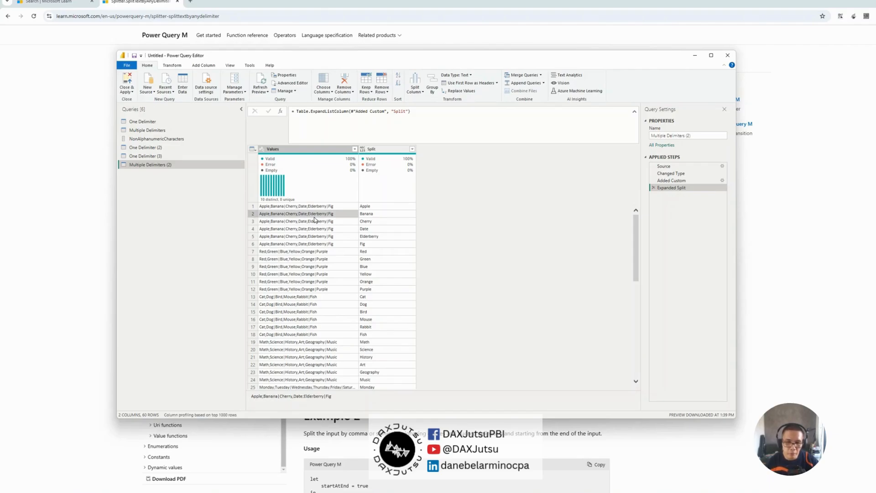
left_click(300, 297)
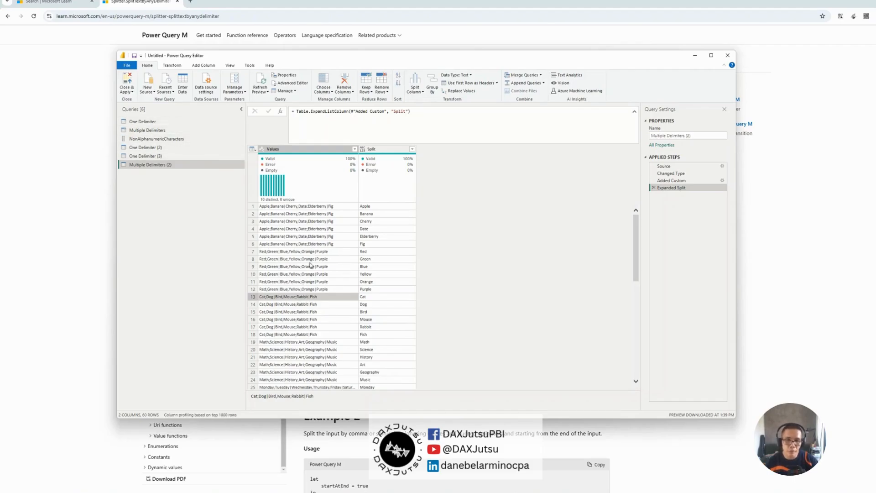
left_click(151, 130)
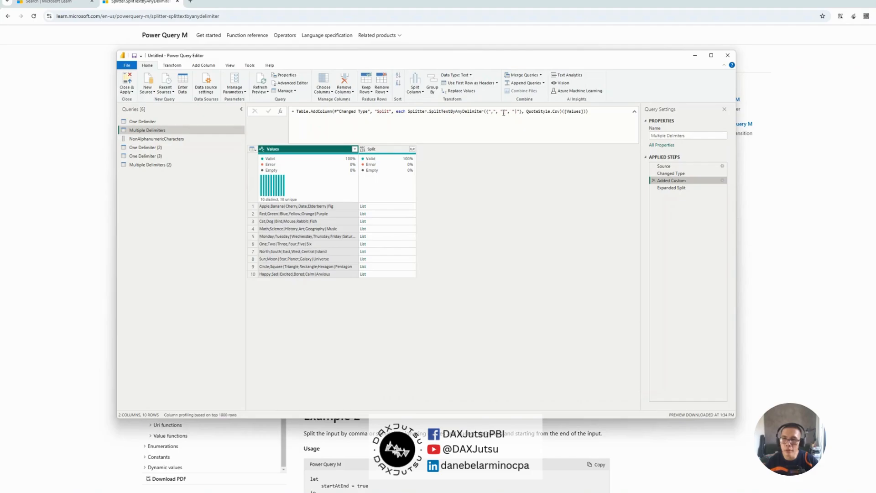
Open the Source step's table of the Multiple Delimiters (2) query for editing and widen its Values column to show the full entries
left_click(155, 165)
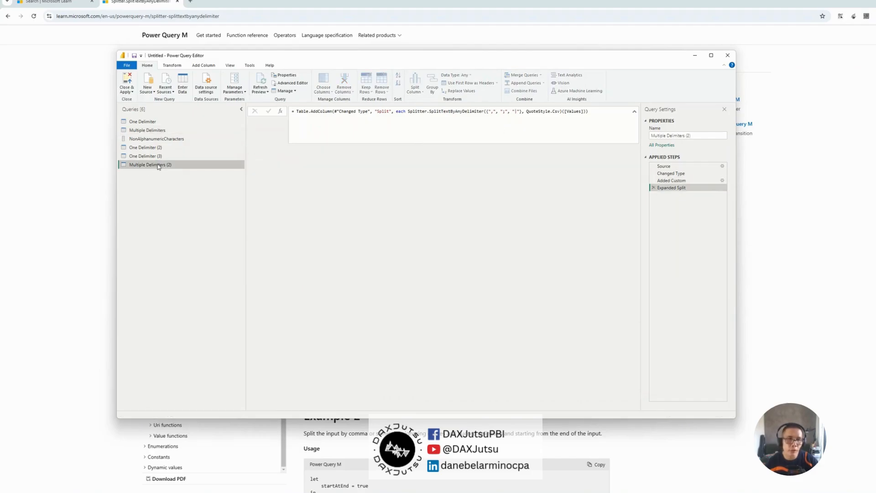
left_click(684, 167)
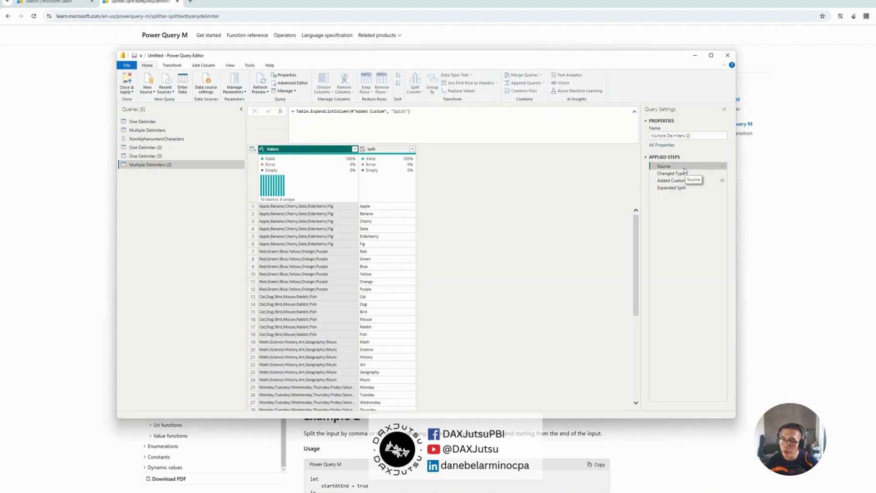
left_click(722, 166)
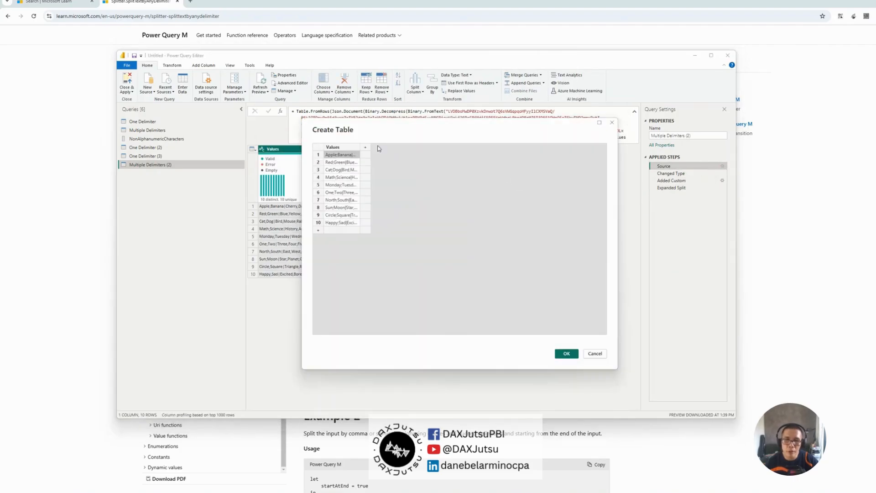
left_click_drag(359, 145, 482, 146)
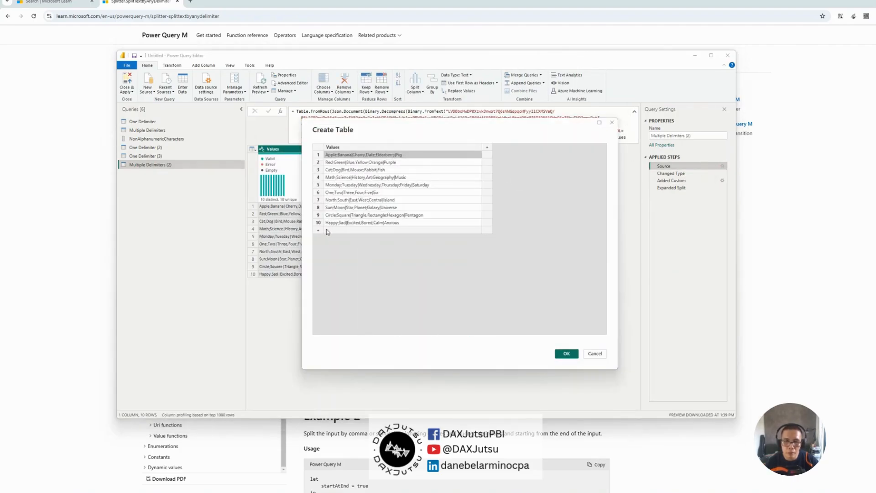
Add the value Happy~sad.hello%love%goodbye as row 11 of the source table and apply the change
left_click(335, 231)
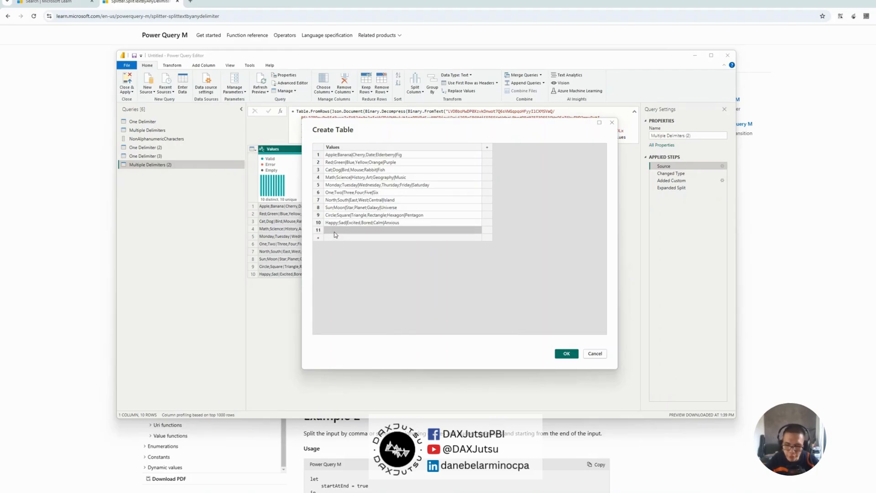
type("H")
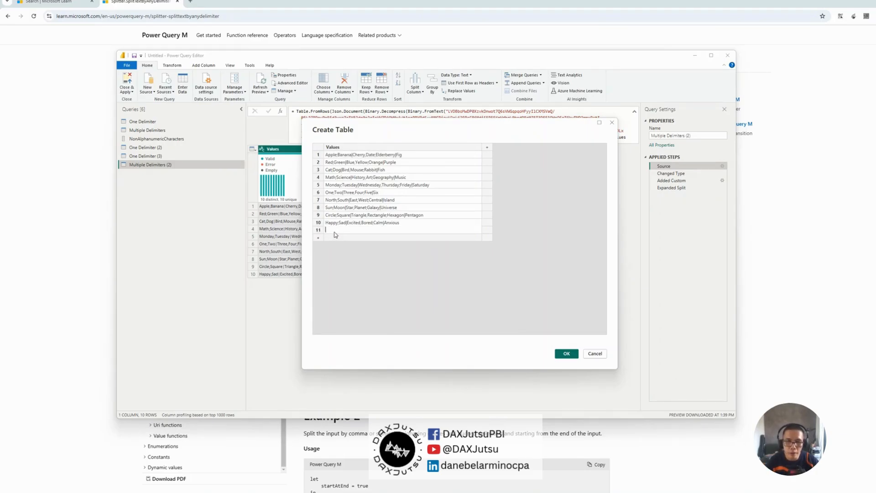
type("appy")
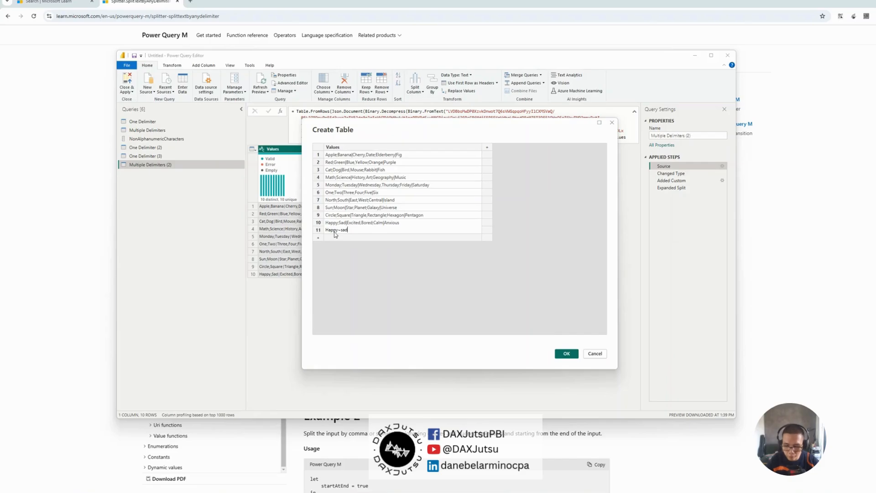
type("~sad ")
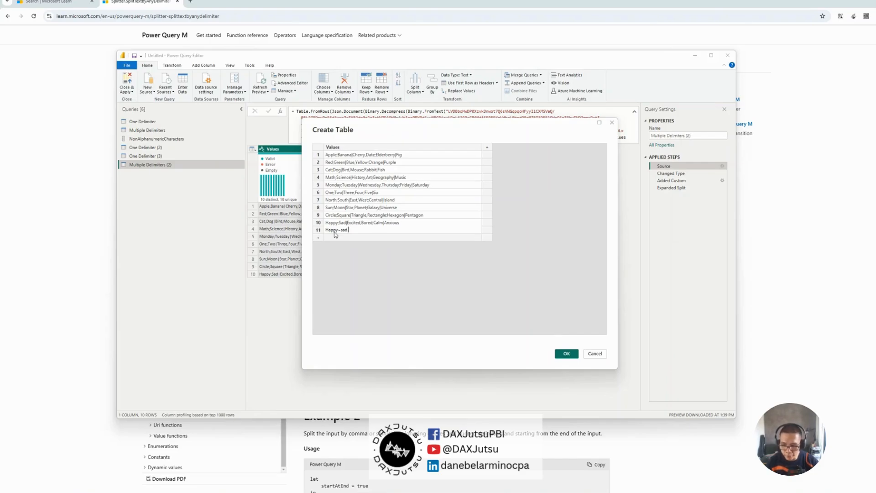
type(".hello%")
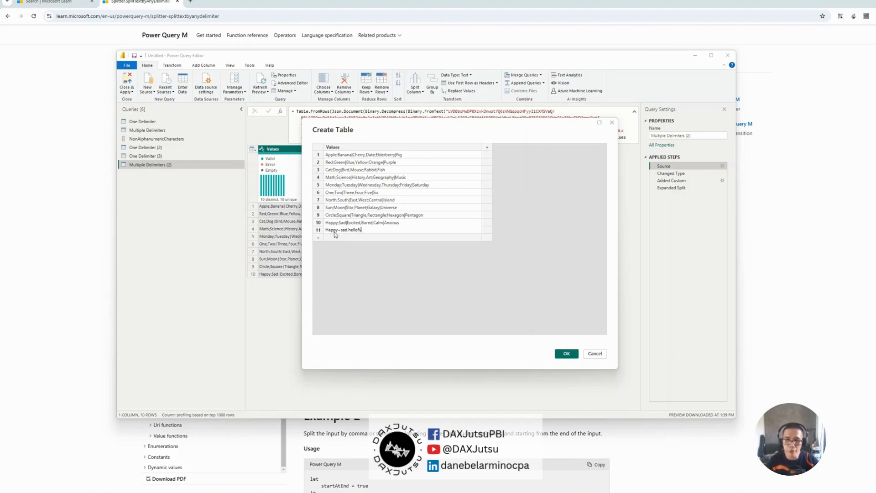
type("lov")
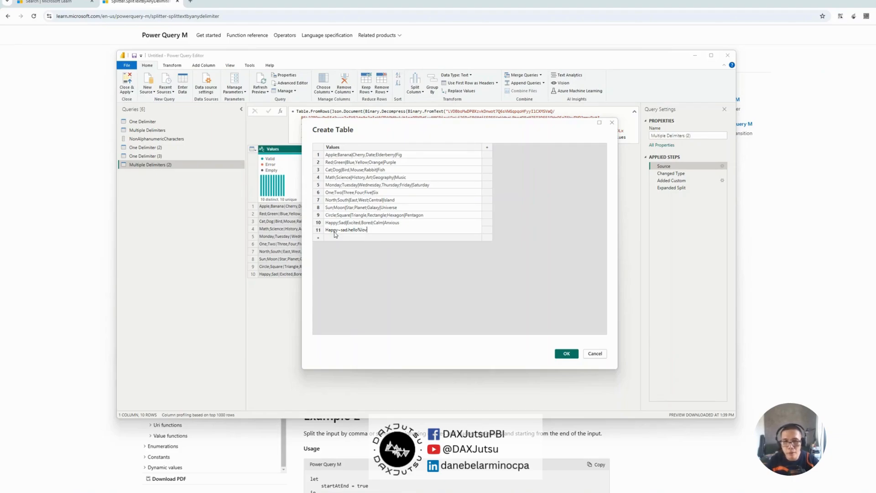
type("e")
type("%good")
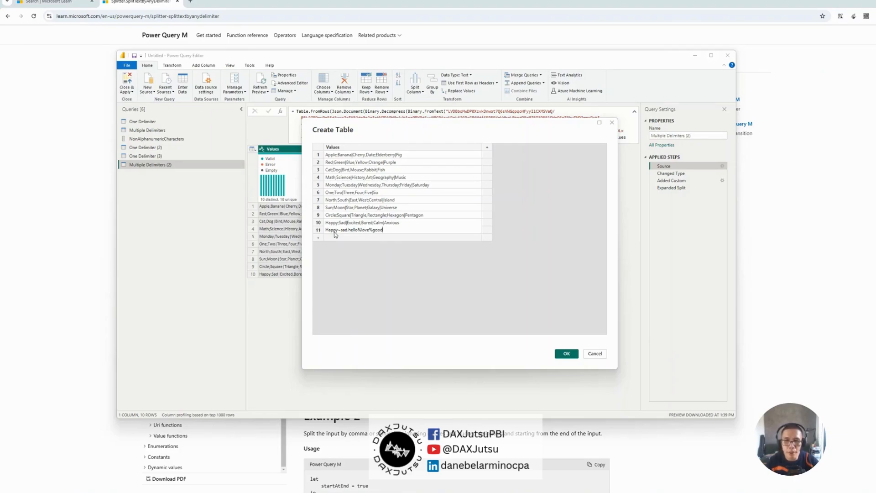
type("bye")
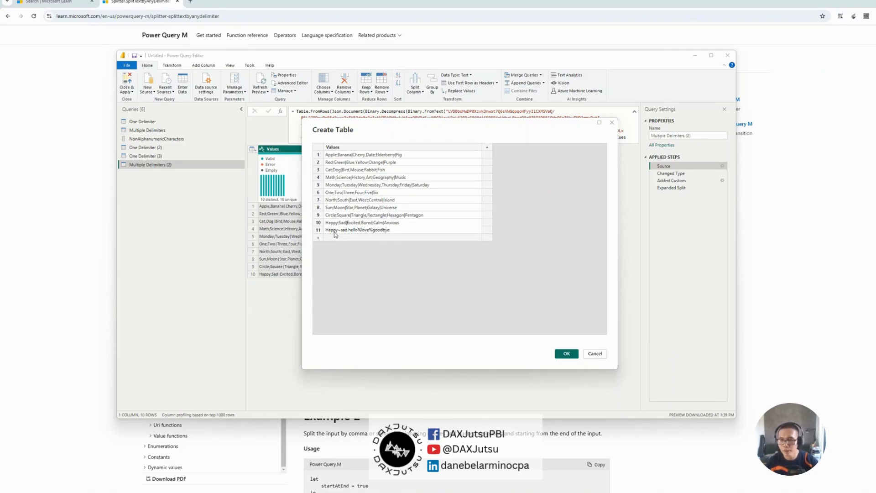
left_click(569, 289)
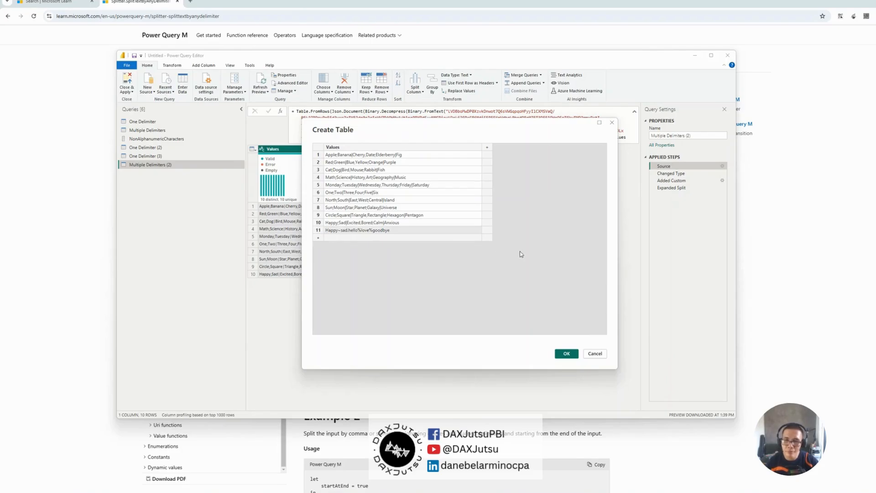
left_click(568, 353)
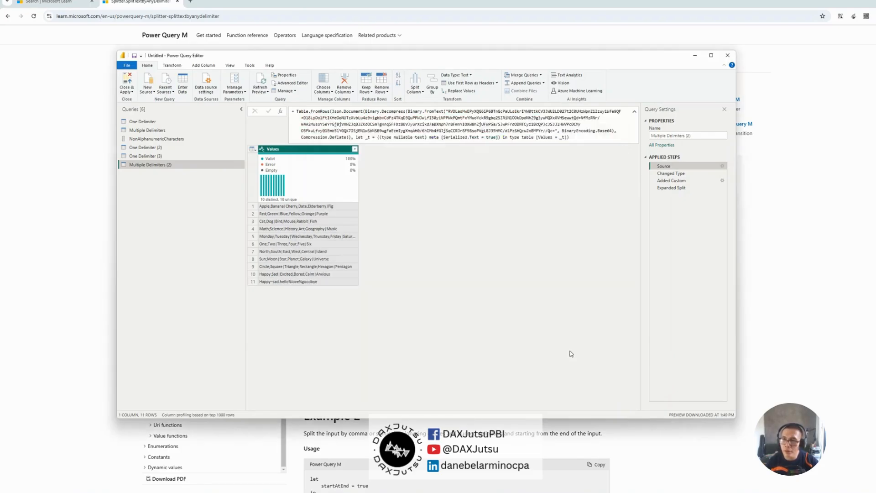
Inspect the list that the Added Custom step produces in the Split column for row 11, enlarging the preview
left_click(697, 175)
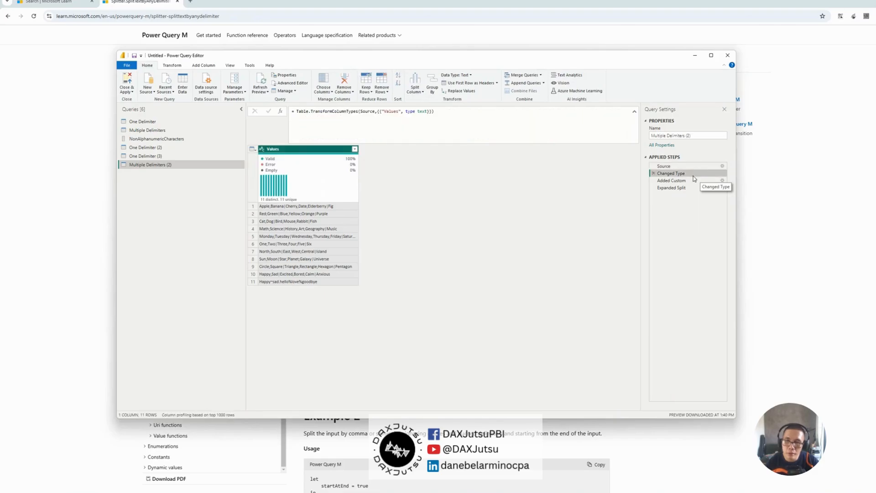
left_click(695, 181)
left_click(396, 282)
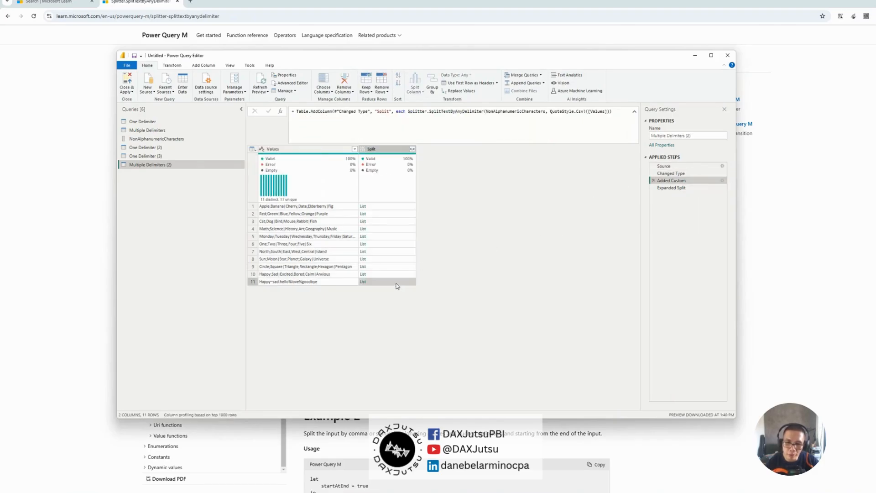
left_click_drag(390, 390, 408, 253)
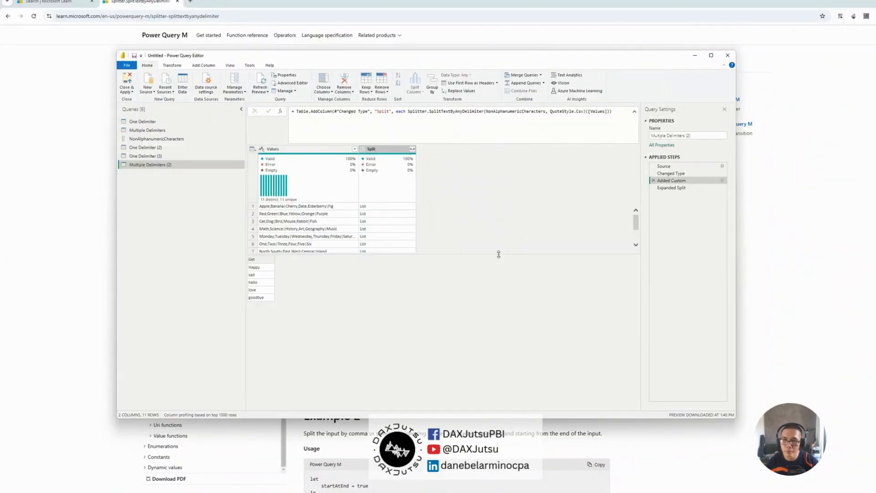
left_click_drag(670, 205, 735, 268)
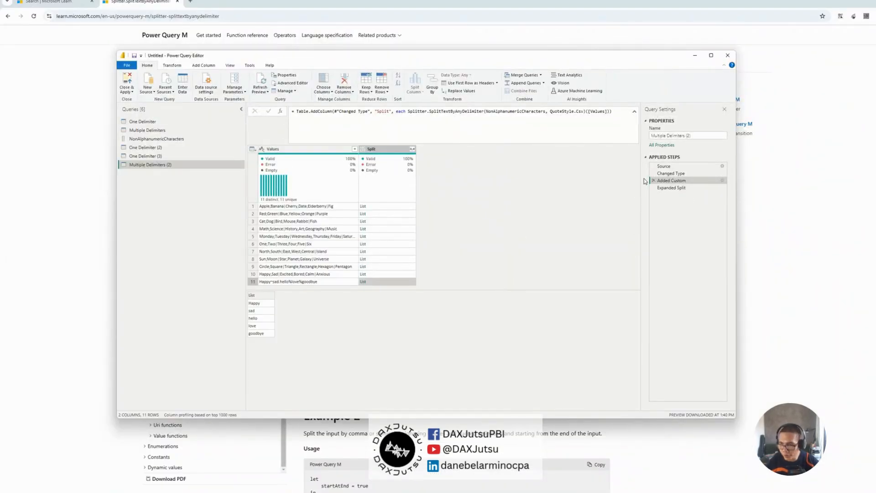
Reopen the Source step's table and copy the row 11 value into a new row 12
left_click(682, 167)
left_click(721, 166)
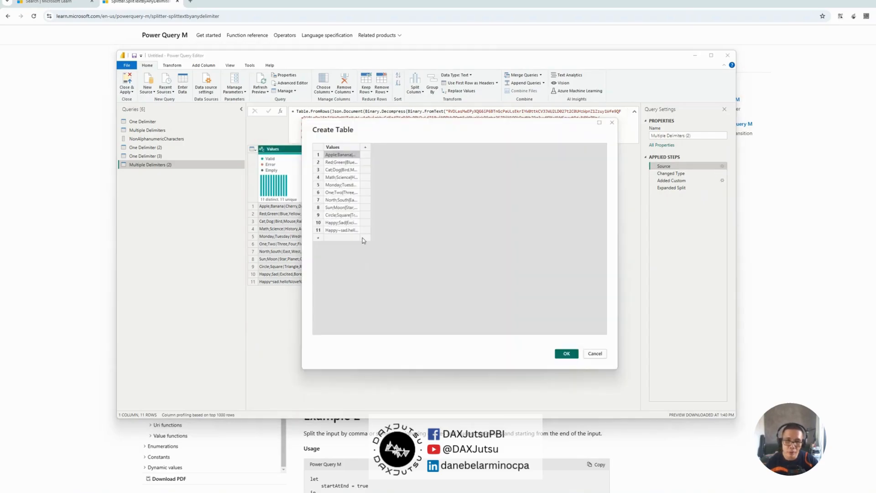
left_click(352, 231)
key("ctrl+c")
left_click(351, 238)
key("ctrl+v")
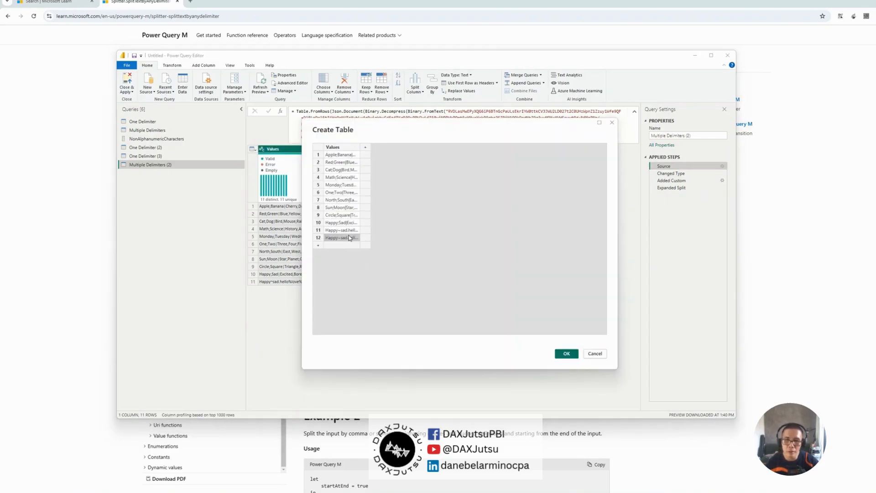
Replace goodbye with again in the row 12 value and apply the table change
double_click(351, 239)
key("Right")
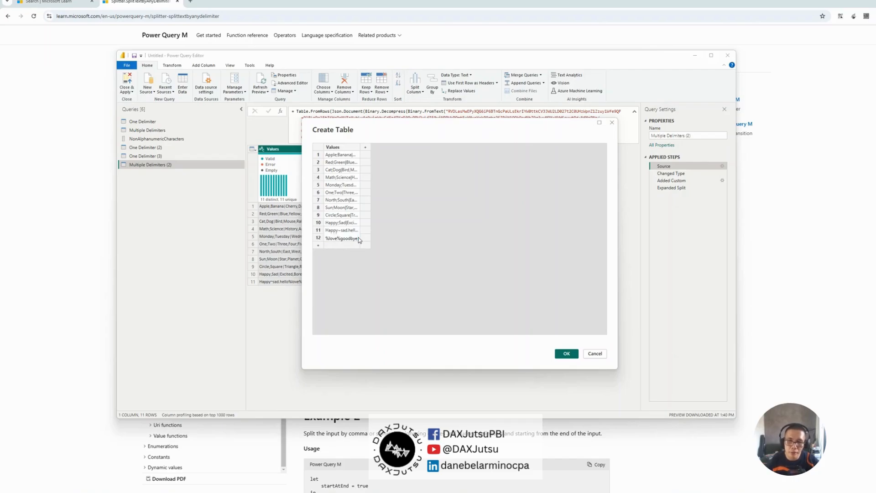
key("shift+Left")
key("shift+Left")
key("shift+Left")
key("shift+Left")
key("shift+Left")
key("shift+Left")
key("shift+Left")
type("gain")
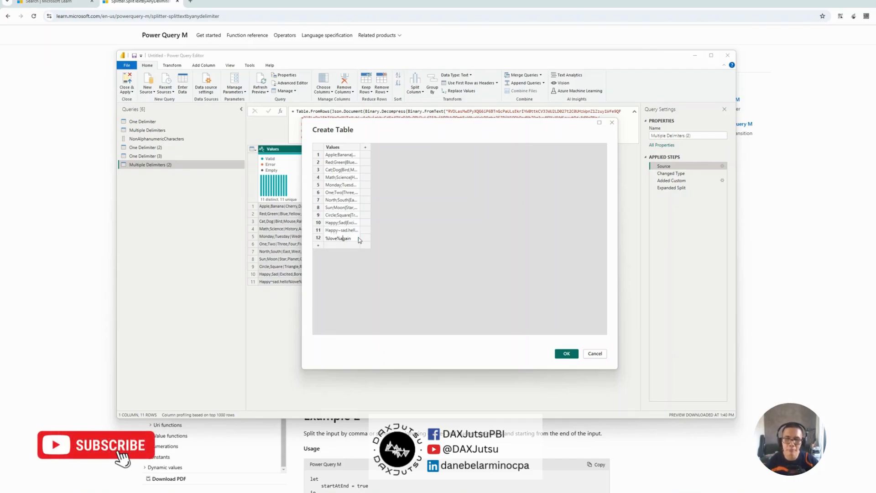
left_click(434, 261)
left_click(566, 353)
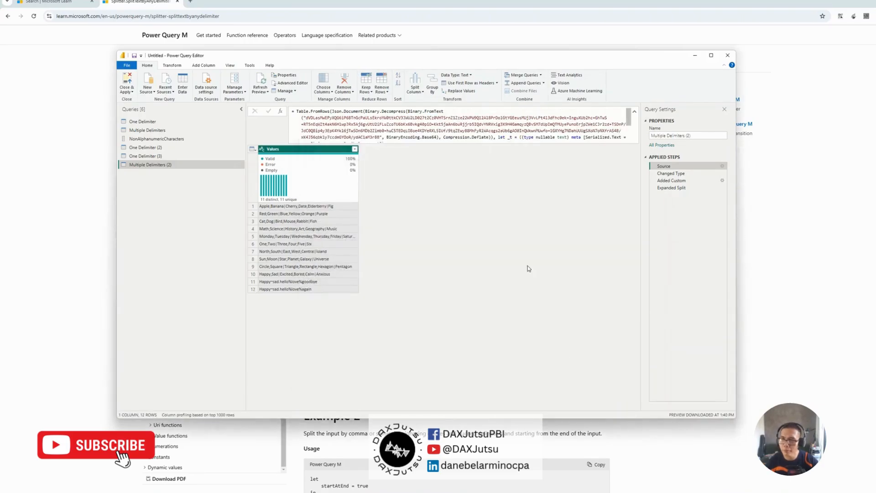
Check the Expanded Split step's rows for the two added values at the end of the table
left_click(667, 173)
left_click(670, 187)
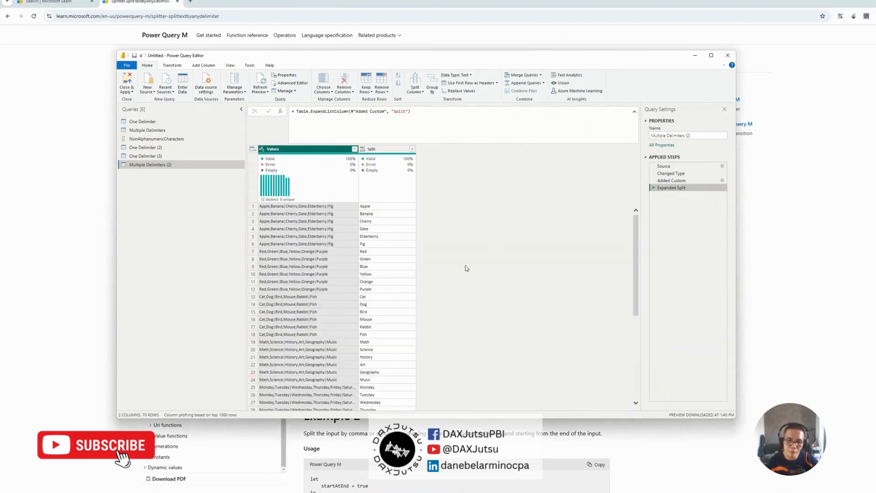
scroll(384, 288, "down", 7)
scroll(383, 288, "down", 7)
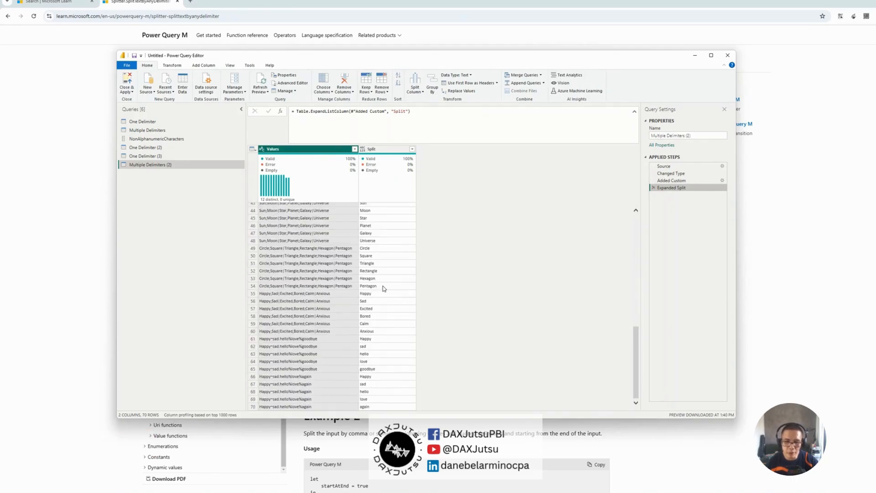